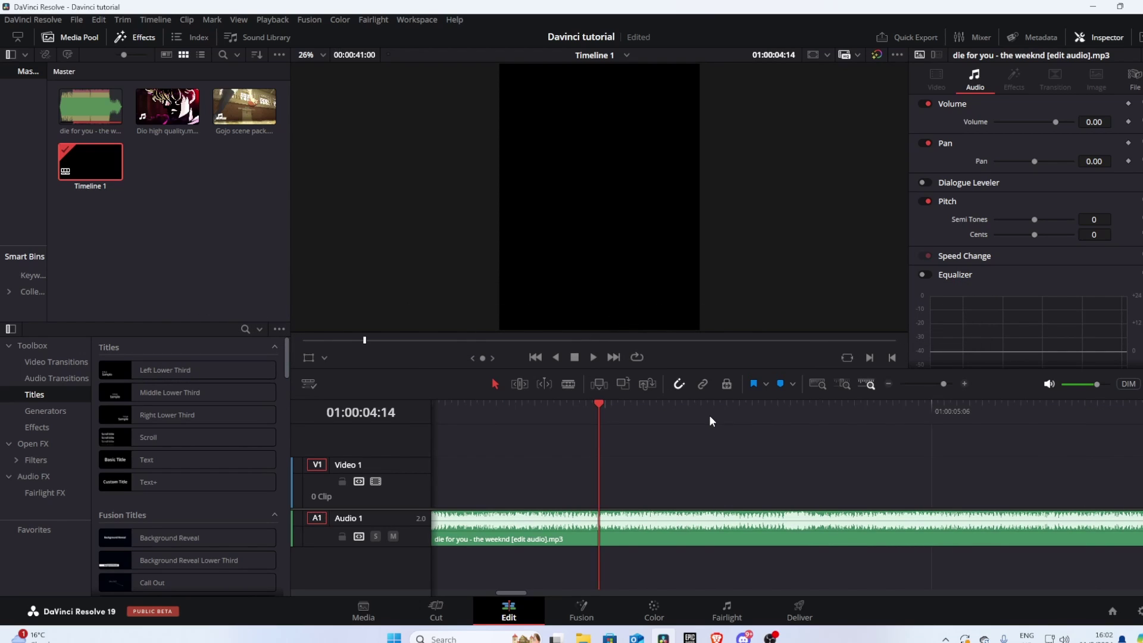
Play up to the beat at 01:00:04:43, split the music clip there and split it again at the next beat
key("space")
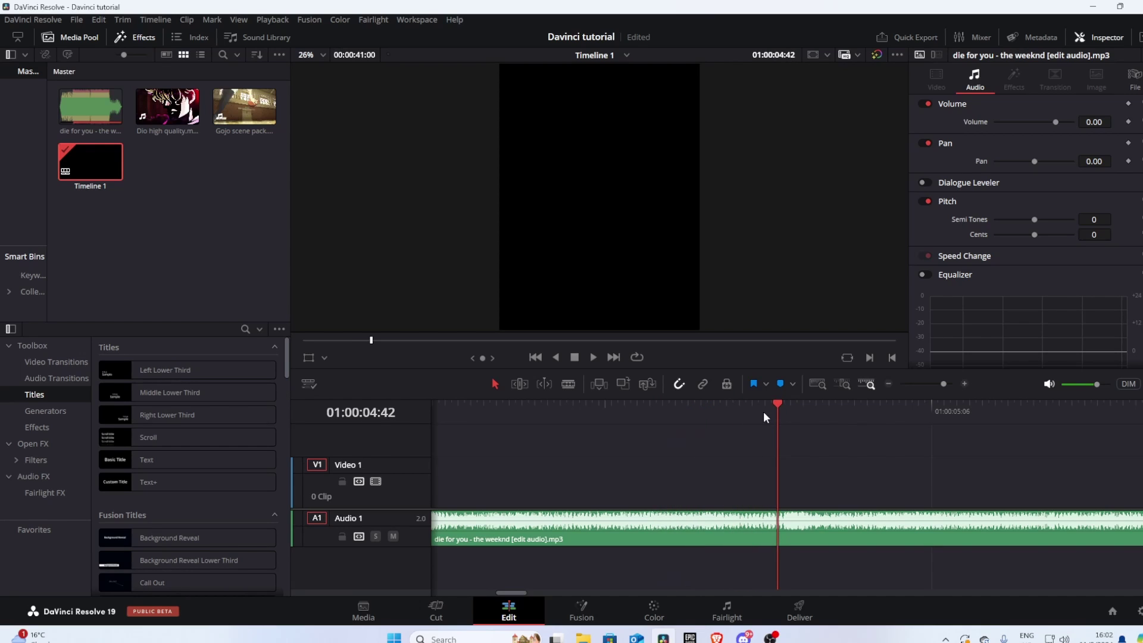
key("b")
left_click(785, 536)
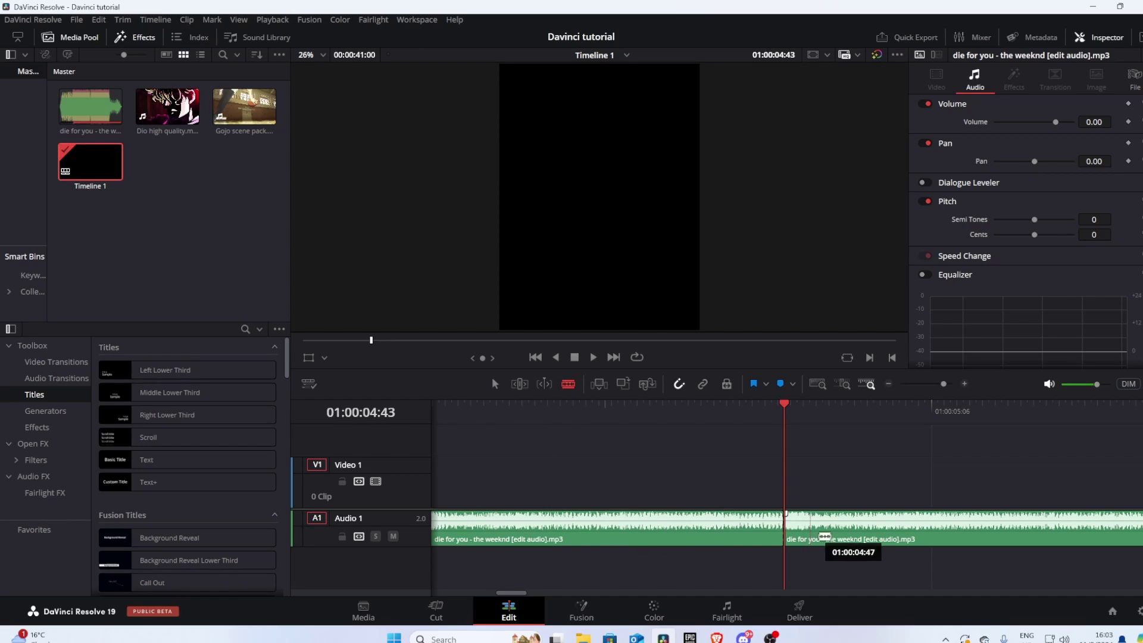
left_click(916, 518)
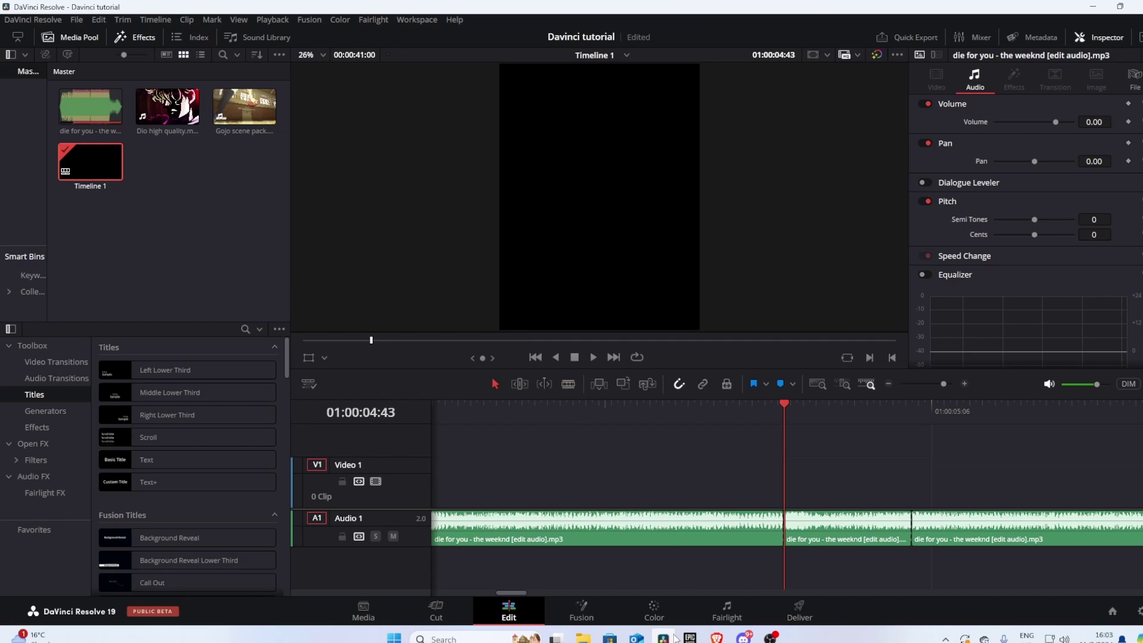
Return to the start of the timeline and split the remaining music on its beats during playback
key("Home")
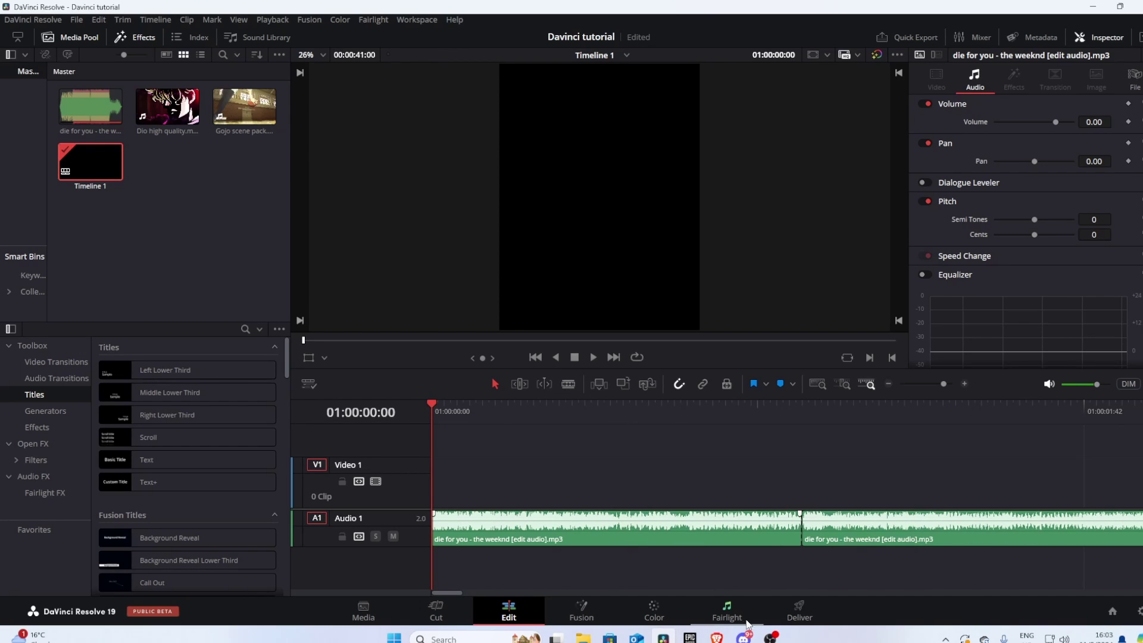
left_click(771, 637)
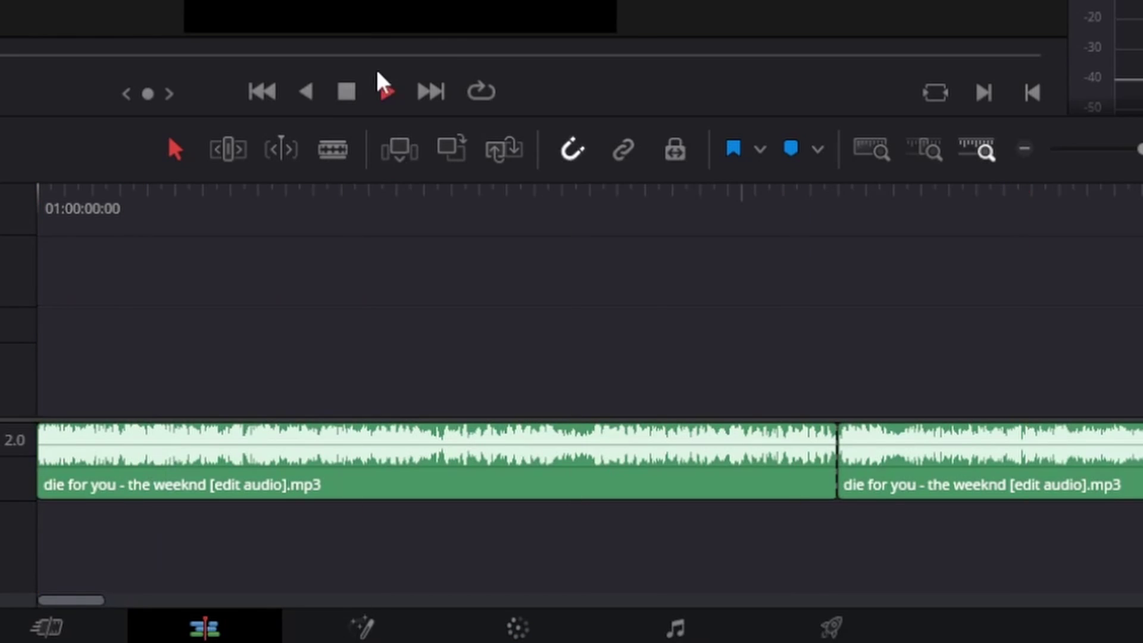
key("b")
left_click(599, 354)
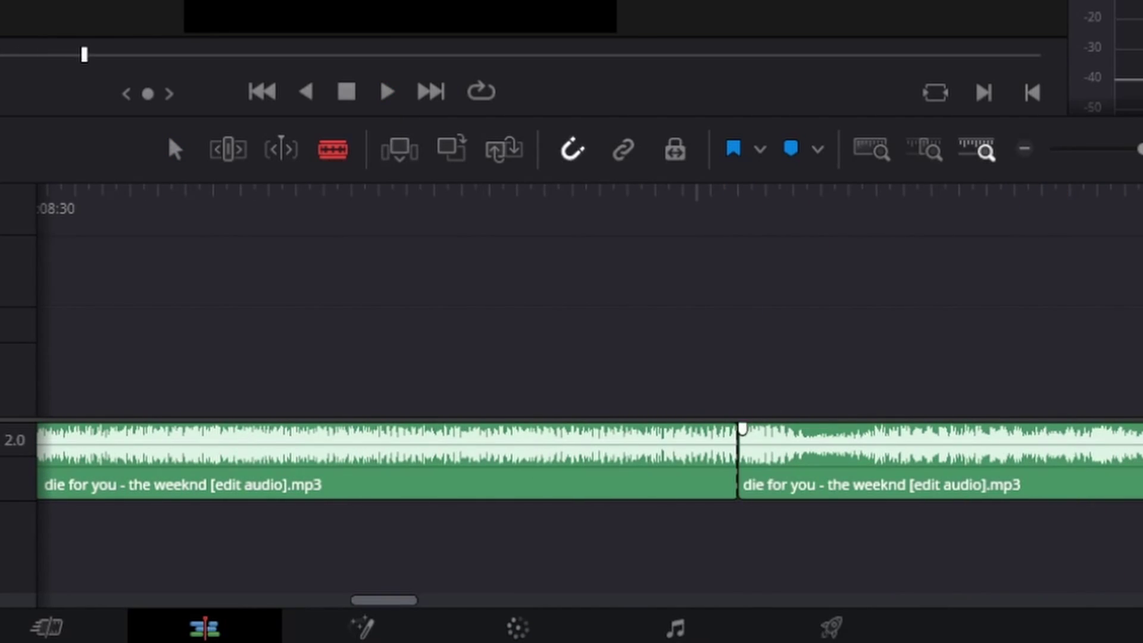
left_click(347, 92)
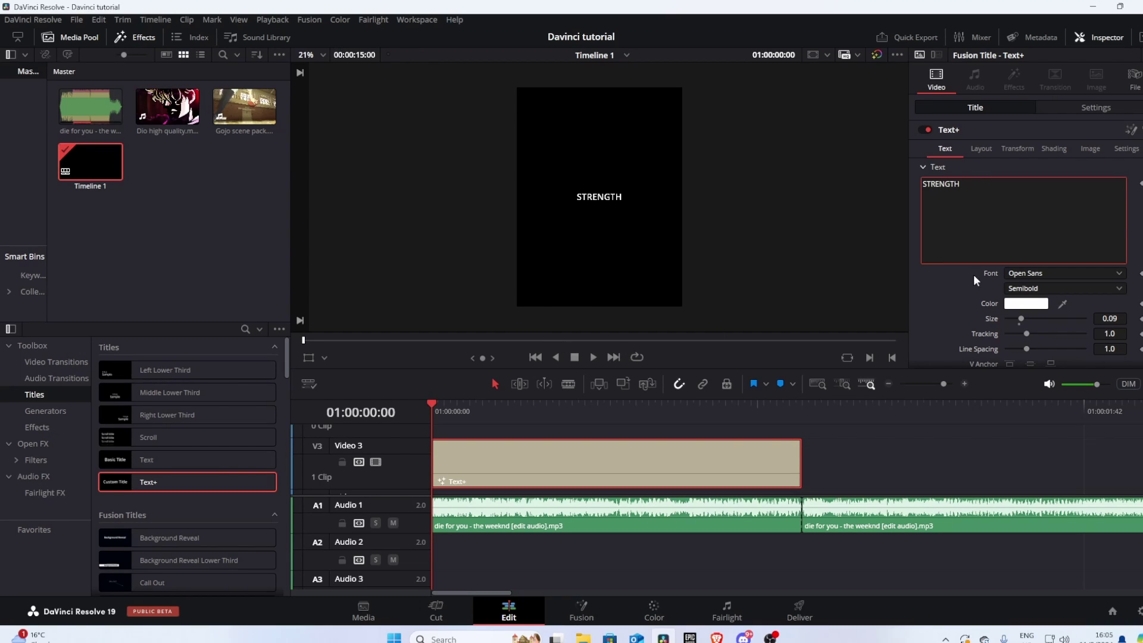
Change the font of the STRENGTH title to Bebas Neue
left_click(1005, 274)
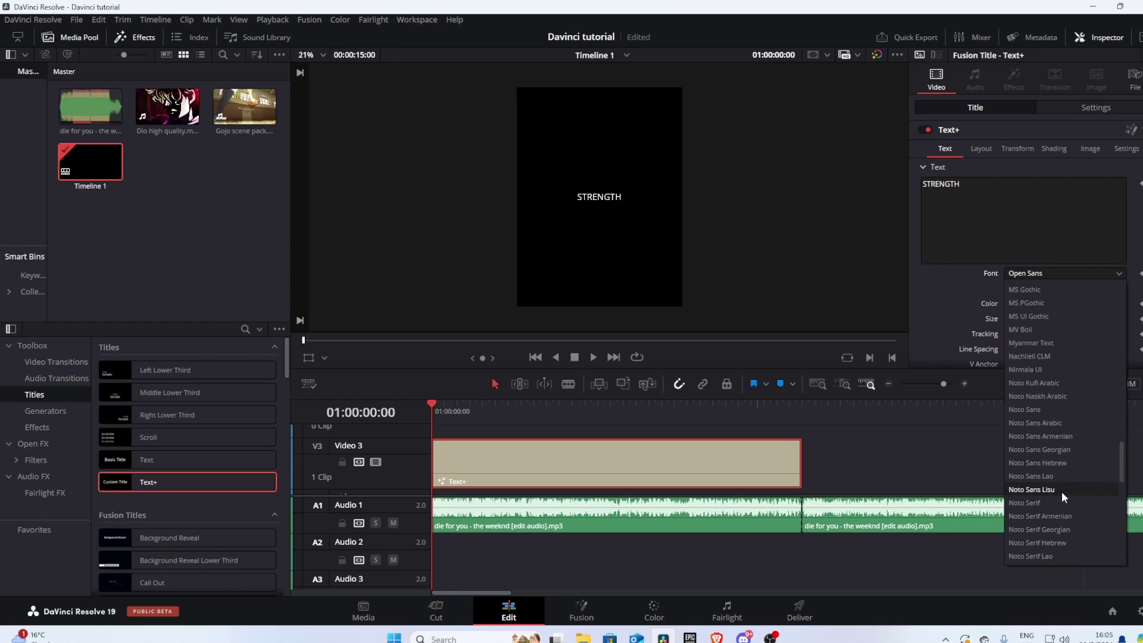
scroll(1035, 495, "up", 15)
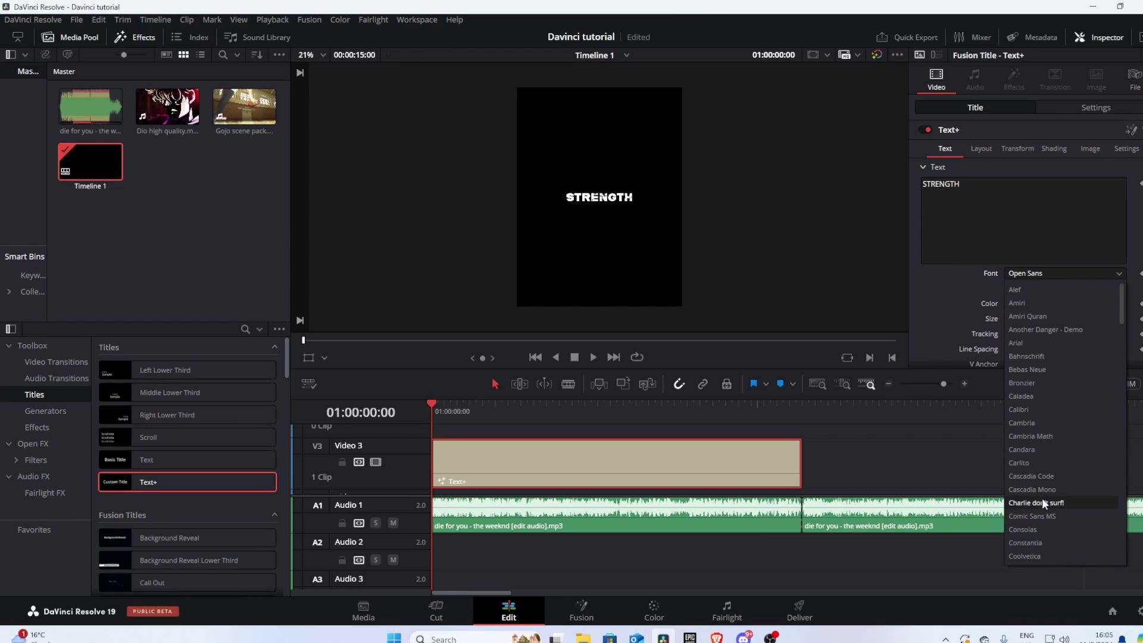
left_click(1055, 371)
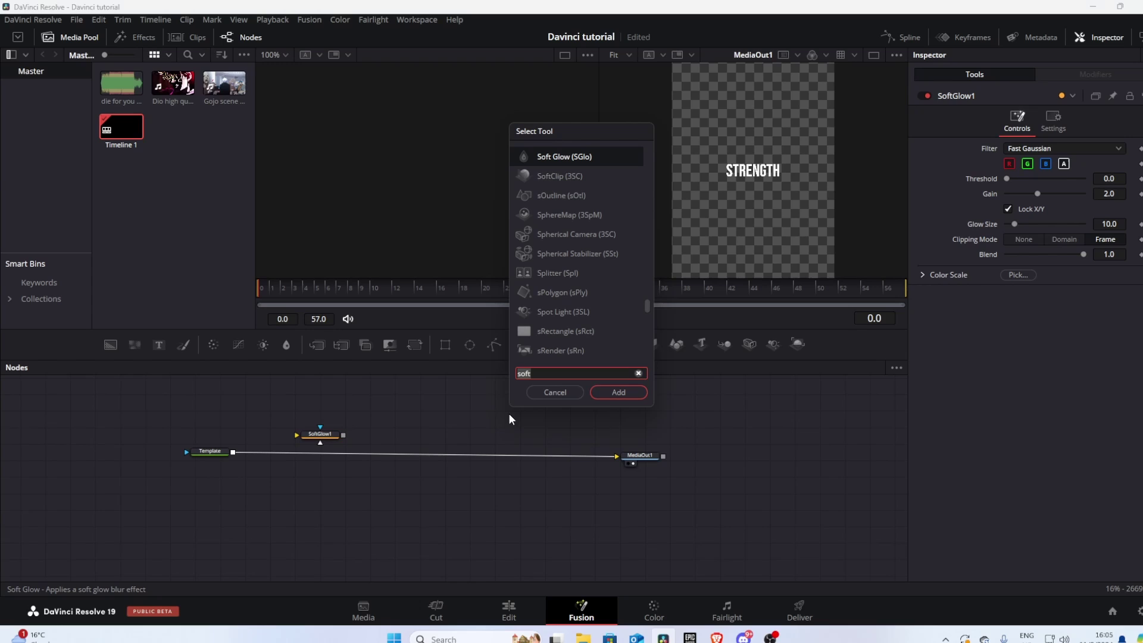
Dismiss the tool picker and wire the SoftGlow1 node between Template and MediaOut1 in place of the direct connection
key("BackSpace")
key("BackSpace")
key("BackSpace")
key("BackSpace")
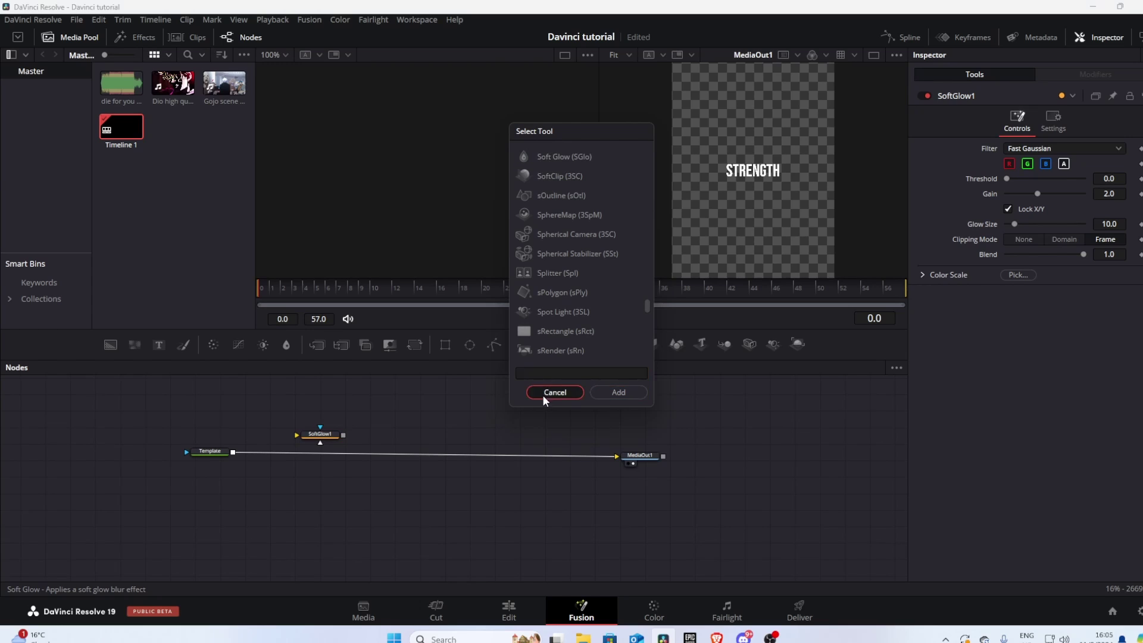
left_click(543, 392)
left_click_drag(574, 458, 375, 445)
left_click_drag(261, 503, 236, 460)
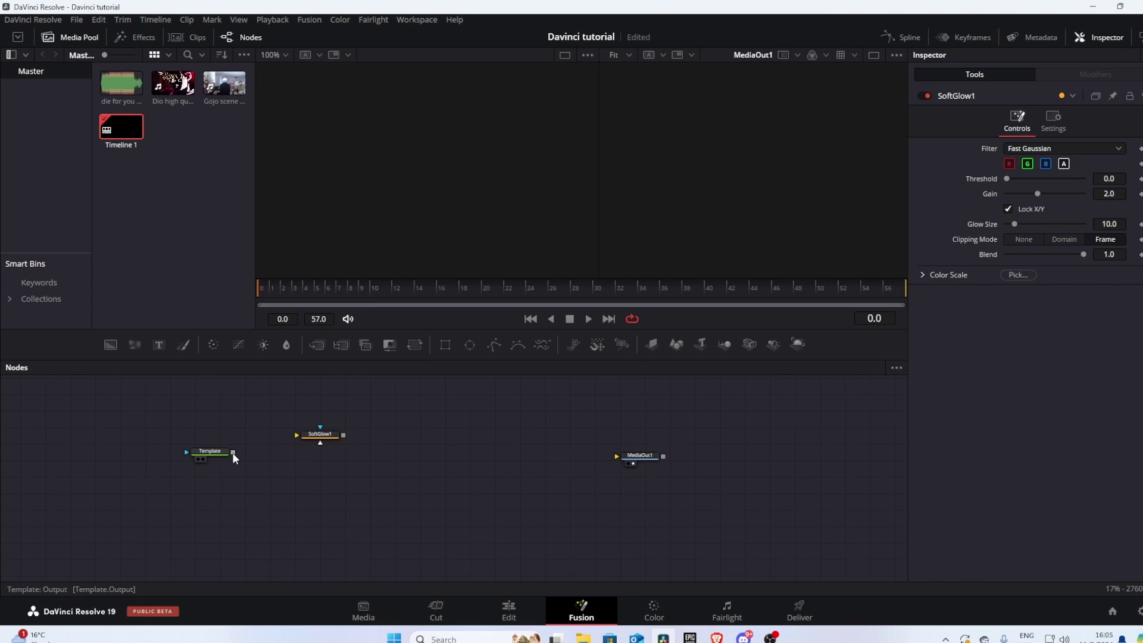
left_click_drag(232, 453, 299, 439)
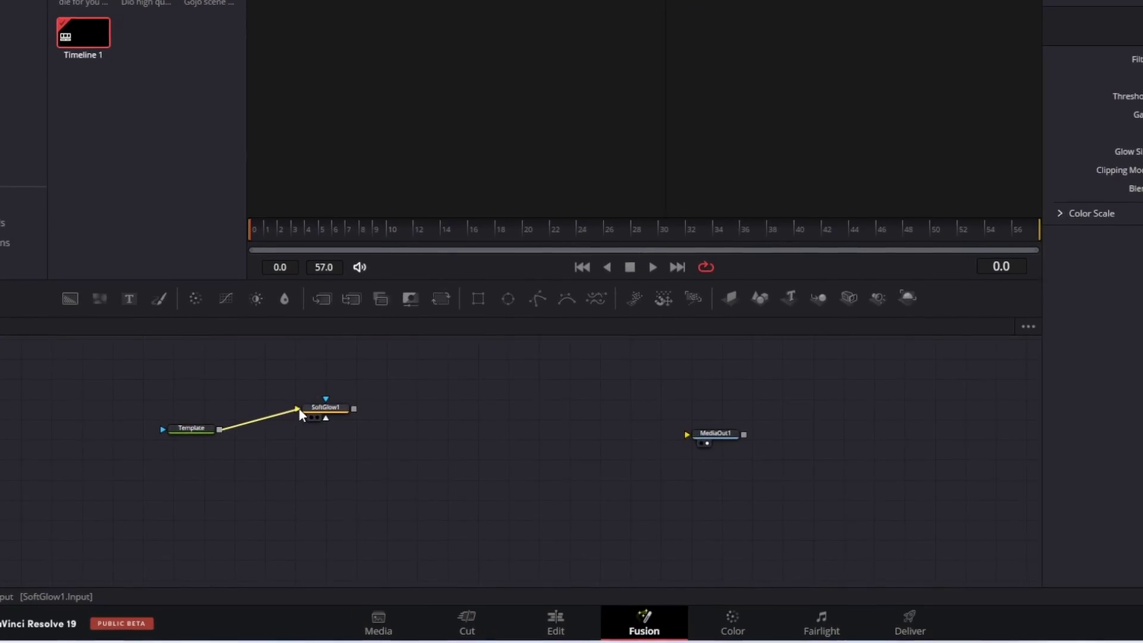
left_click_drag(370, 370, 827, 410)
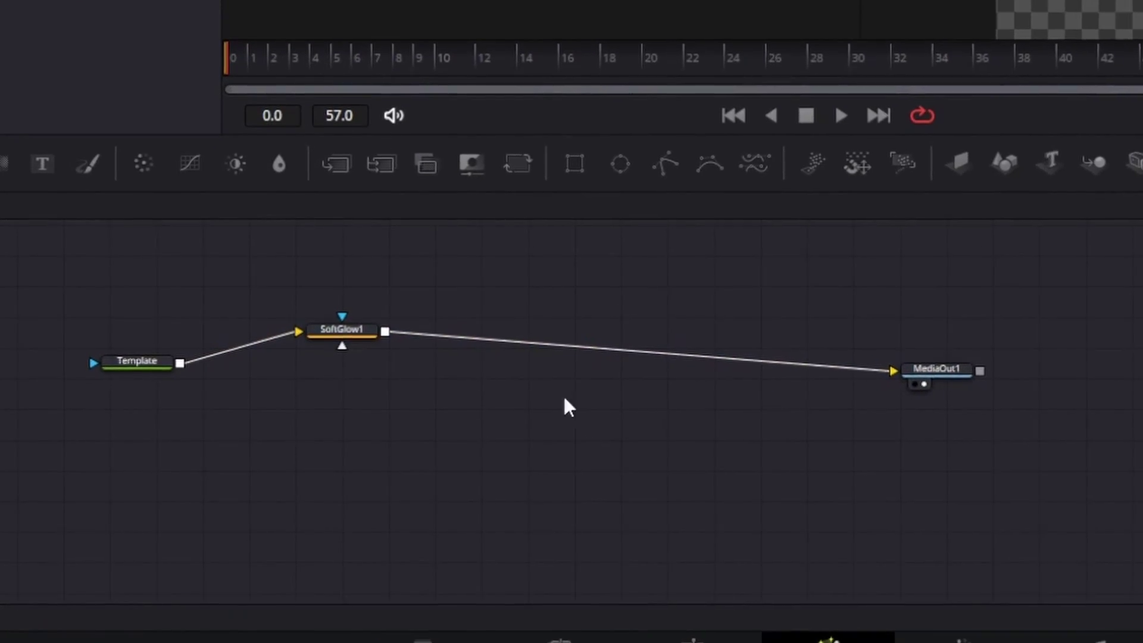
Set the SoftGlow1 glow size to 100 and fine-tune its gain while checking the text's glow
left_click(372, 333)
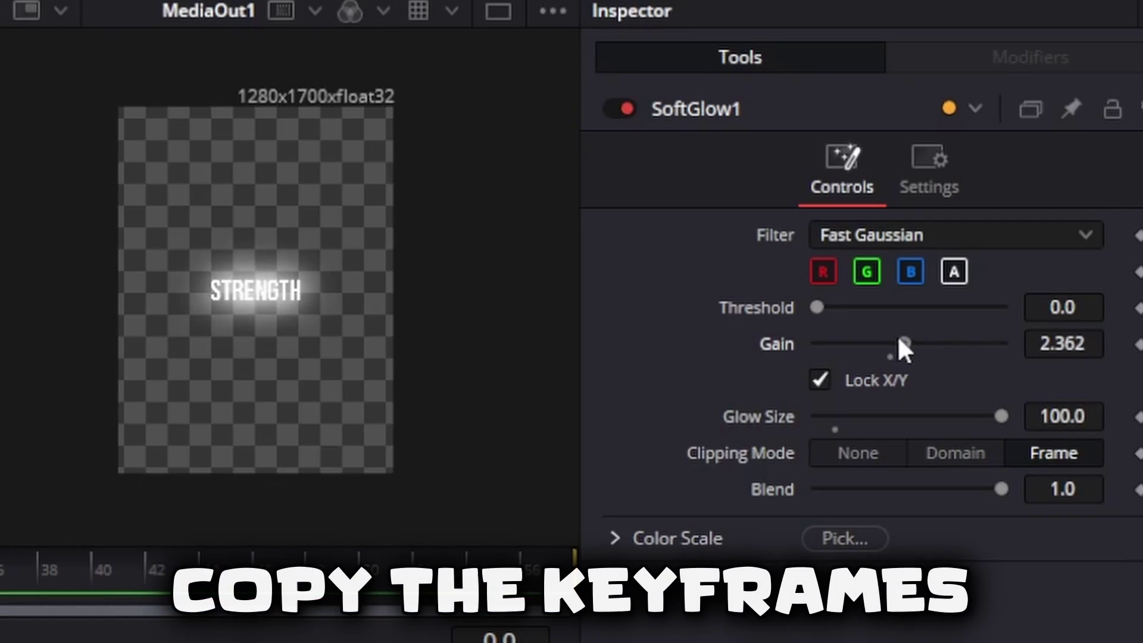
left_click_drag(1044, 194, 1035, 194)
scroll(478, 327, "up", 3)
left_click_drag(19, 333, 160, 329)
scroll(152, 329, "down", 4)
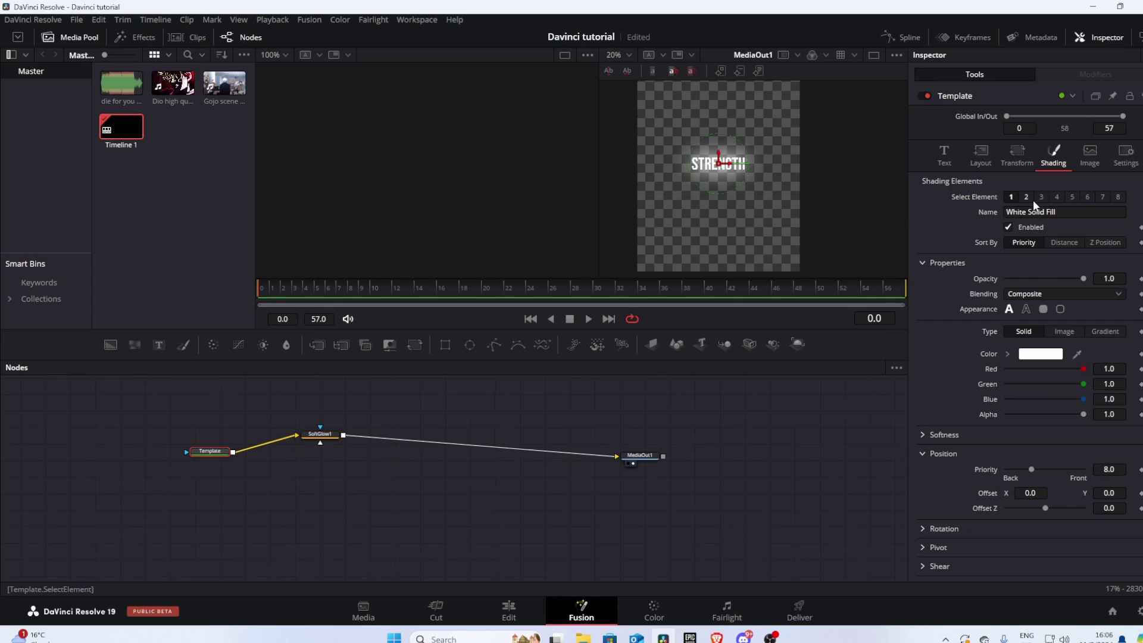
Enable the second shading element, Red Outline, on the Template text and change its colour to black
left_click(1026, 197)
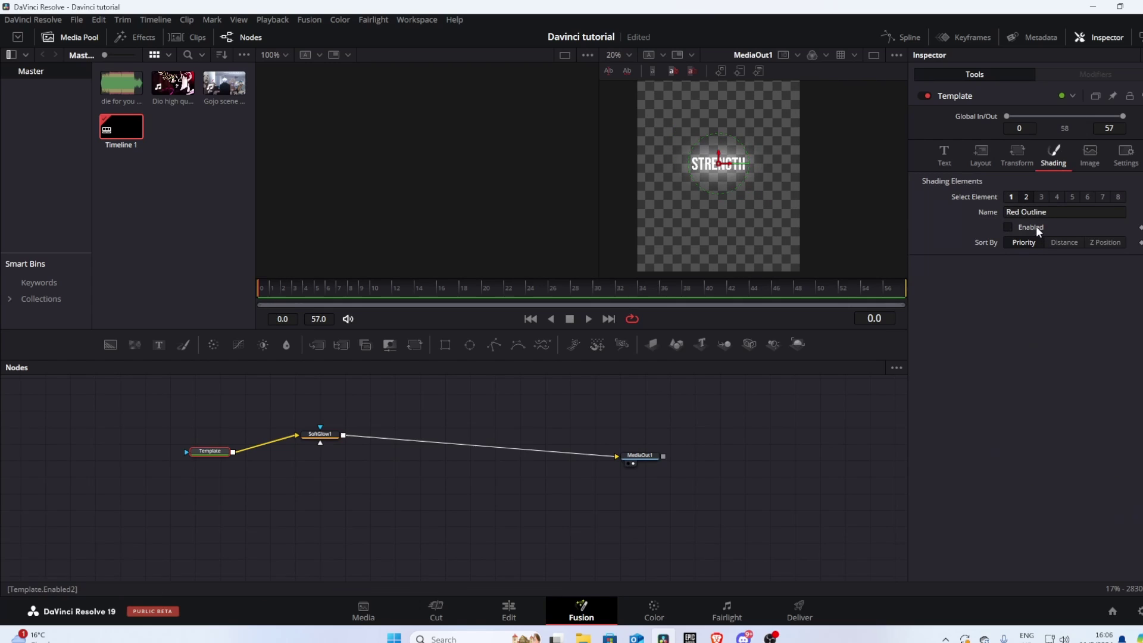
left_click(1036, 226)
left_click(1057, 444)
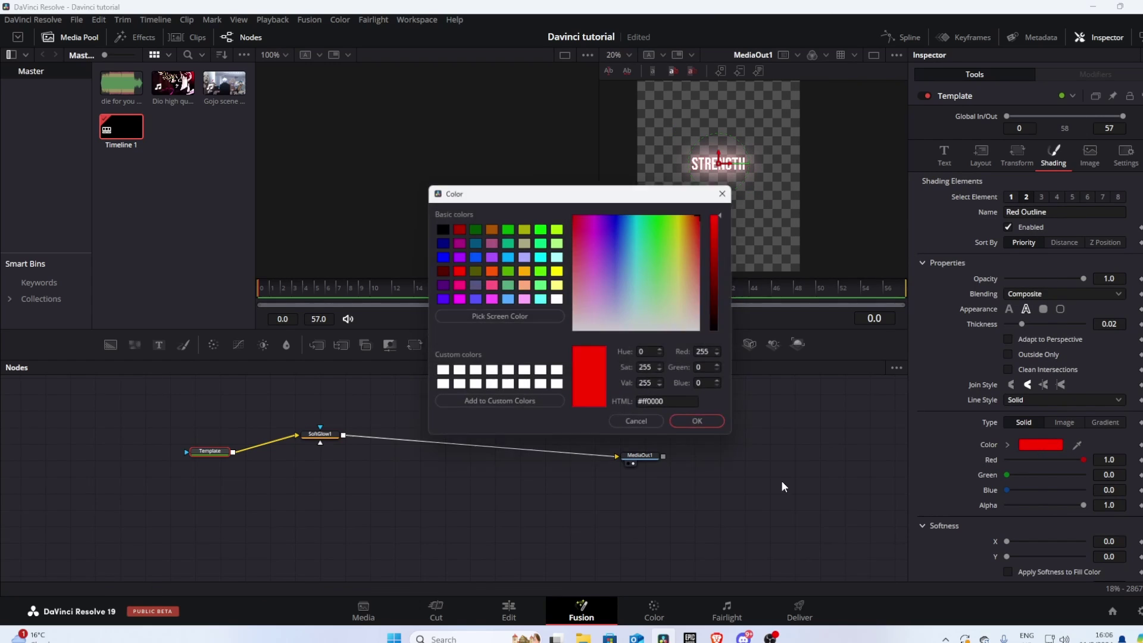
left_click_drag(729, 312, 730, 386)
left_click(705, 427)
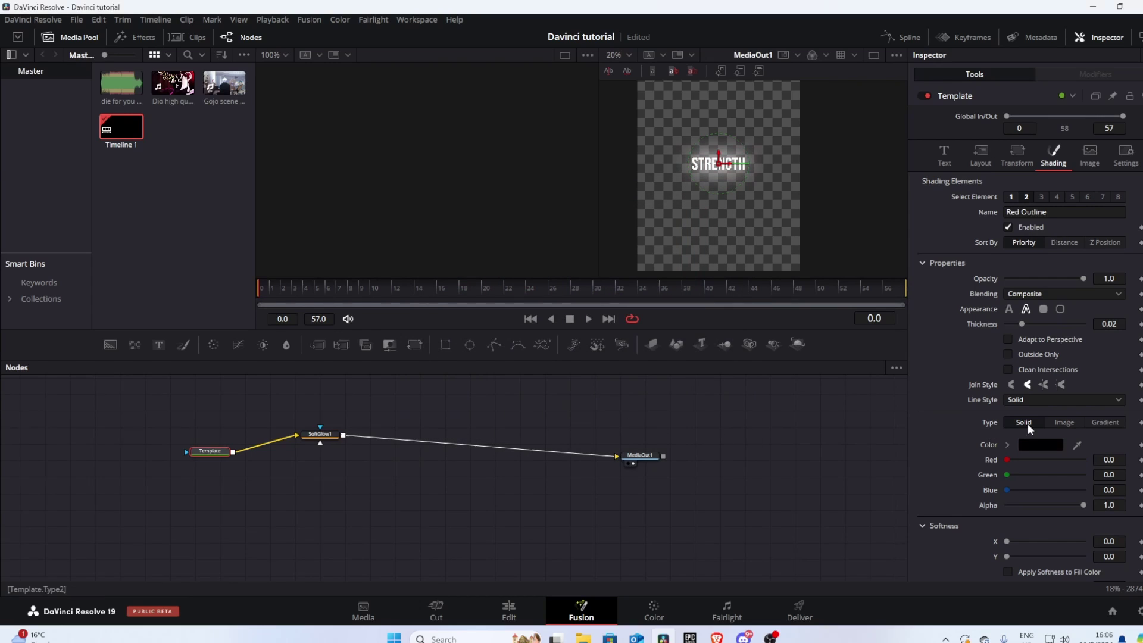
Try an outline thickness of 0.01, inspect it on the STRENGTH text and change the thickness to 0.02
type("0.01")
key("Tab")
scroll(739, 197, "up", 5)
scroll(744, 172, "down", 2)
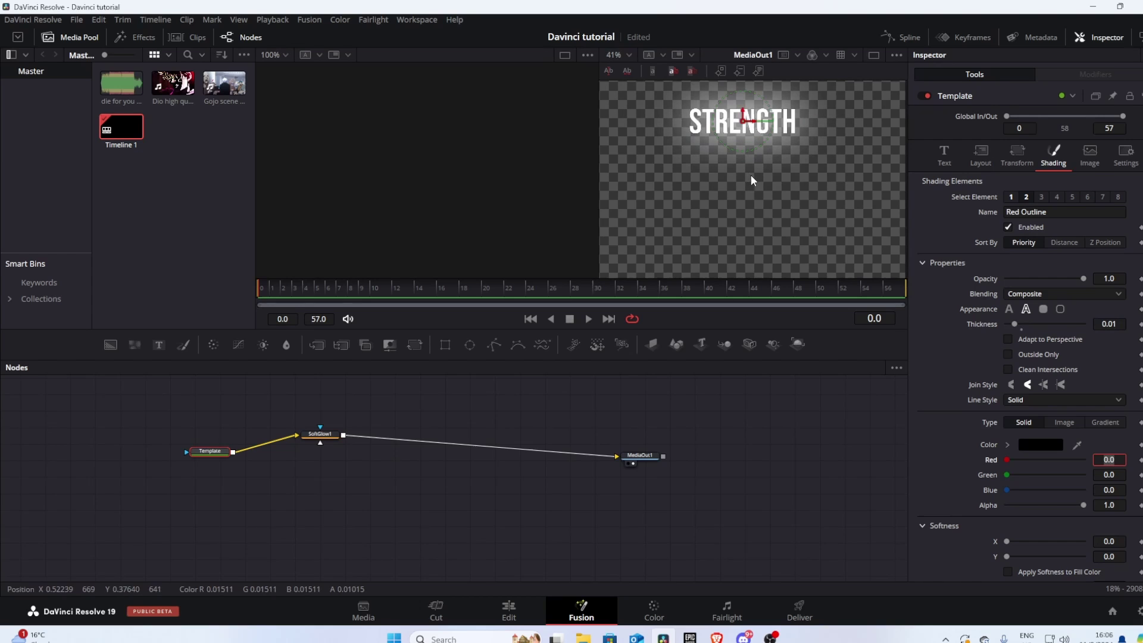
left_click(1121, 324)
key("BackSpace")
type("2")
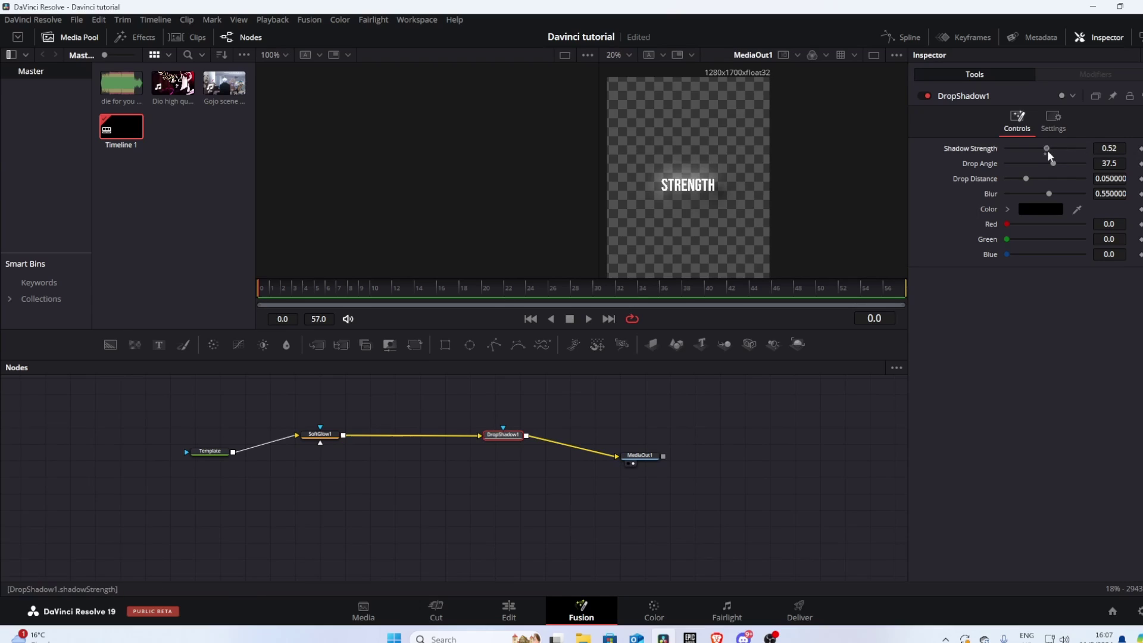
Raise the DropShadow1 shadow strength to its maximum and shorten its drop distance
left_click_drag(1048, 151, 1085, 151)
mouse_move(1024, 180)
left_mouse_down()
mouse_move(997, 183)
mouse_move(1024, 194)
mouse_move(959, 196)
mouse_move(1012, 178)
left_mouse_up()
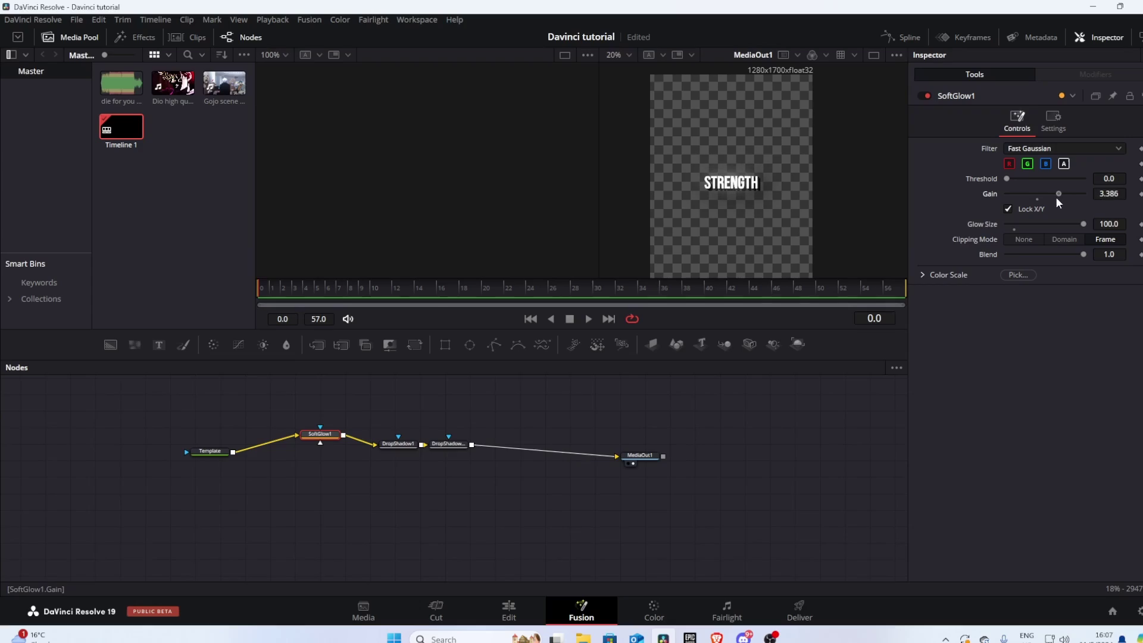
Raise the SoftGlow1 gain to 4 and return to the Edit page
left_click_drag(1056, 197, 1064, 195)
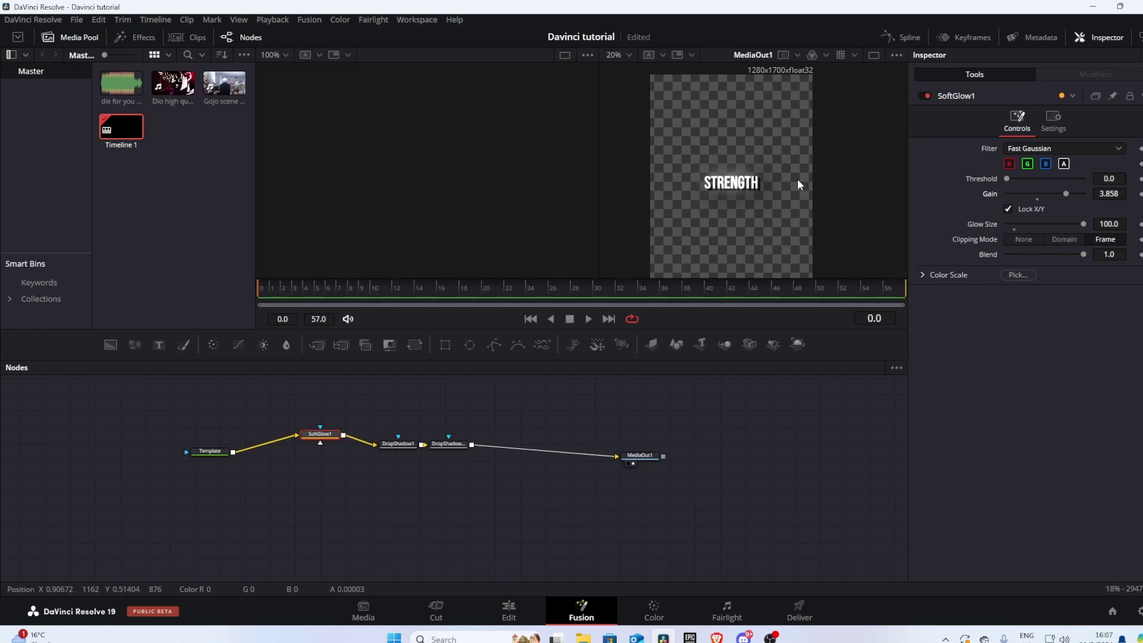
scroll(798, 185, "up", 2)
type("4")
key("Tab")
left_click(530, 612)
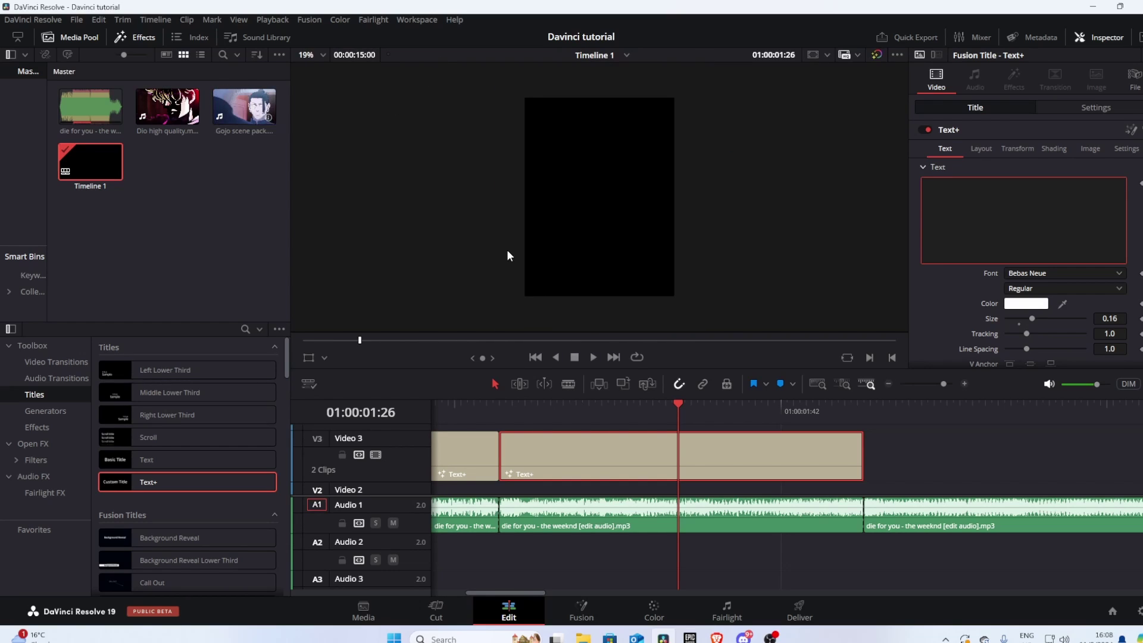
Enter DIO as the second title's text and set its font to Bronzier
left_click(568, 411)
left_click(1063, 272)
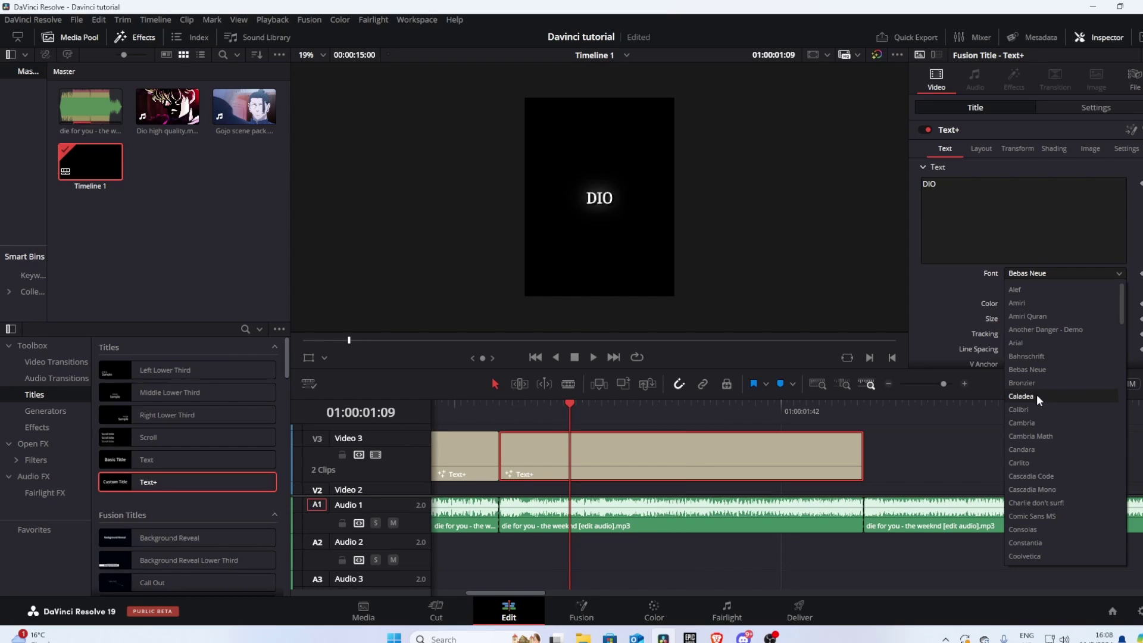
left_click(1030, 383)
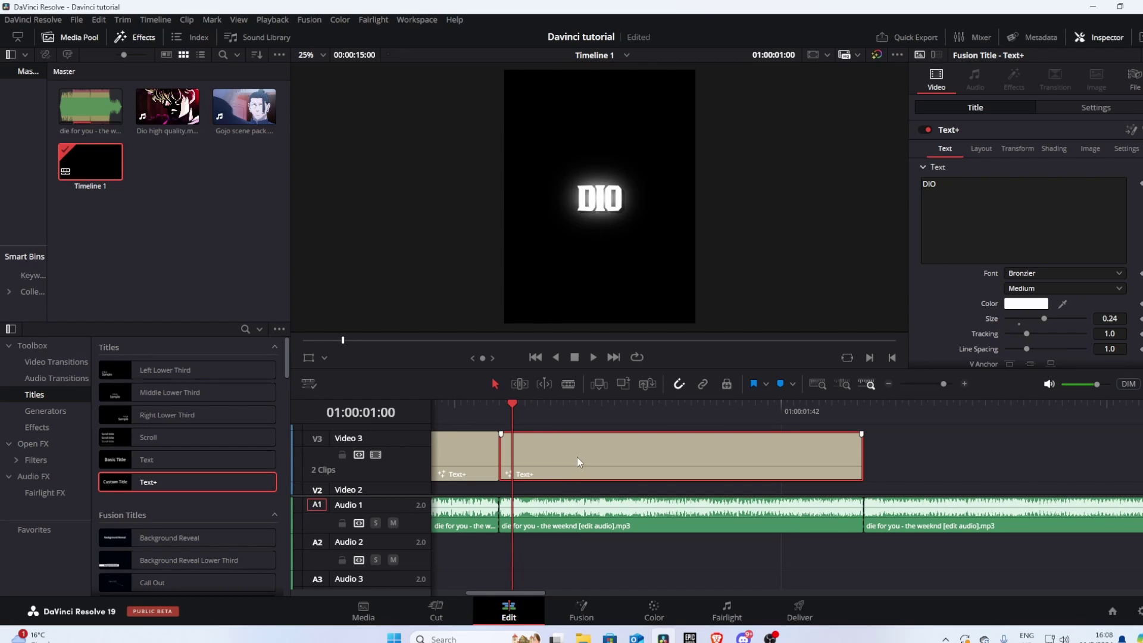
Open the DIO title in Fusion and reposition the Template node to make room in the node graph
right_click(577, 456)
left_click(635, 378)
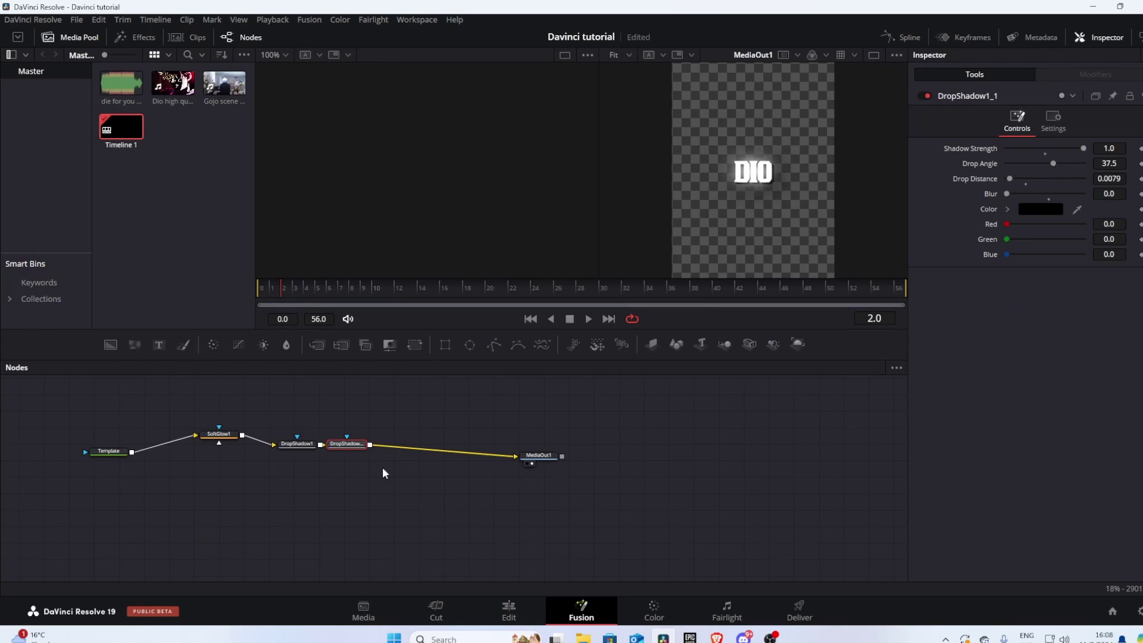
left_click_drag(97, 469, 262, 485)
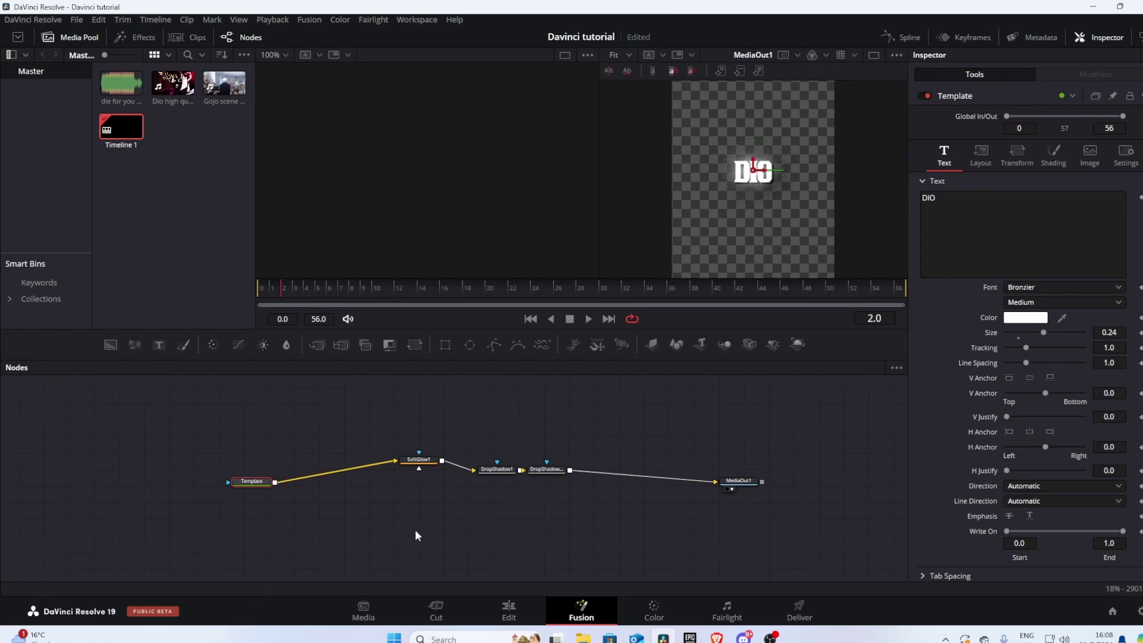
Add a FastNoise node fed by the Template node and connect its output to SoftGlow1
key("shift+space")
type("fast")
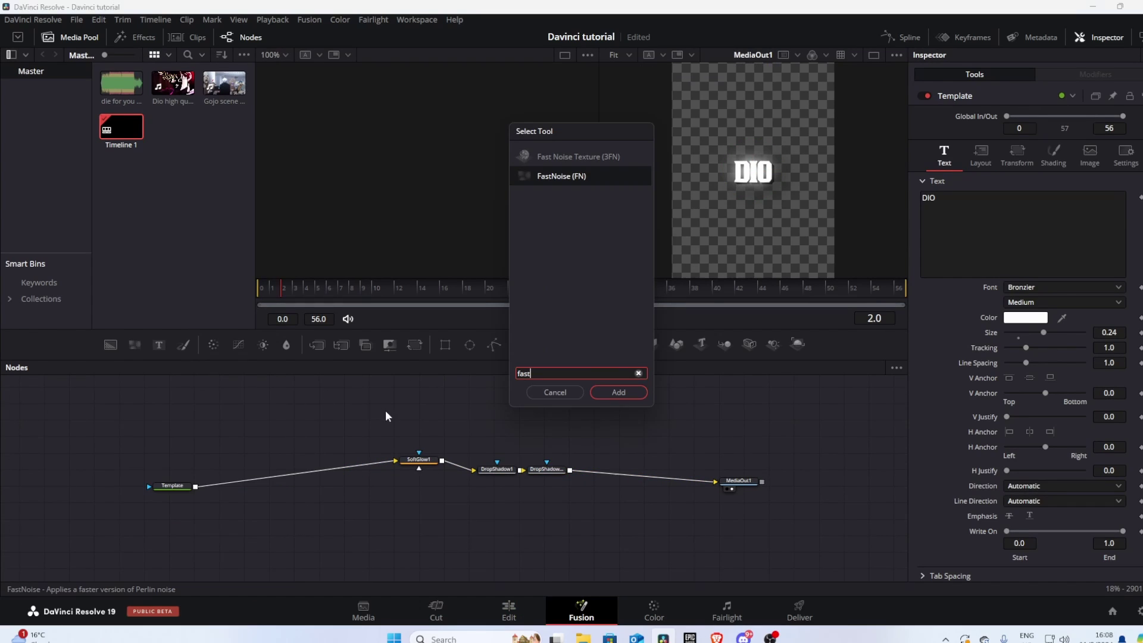
left_click(609, 393)
left_click_drag(356, 469, 419, 464)
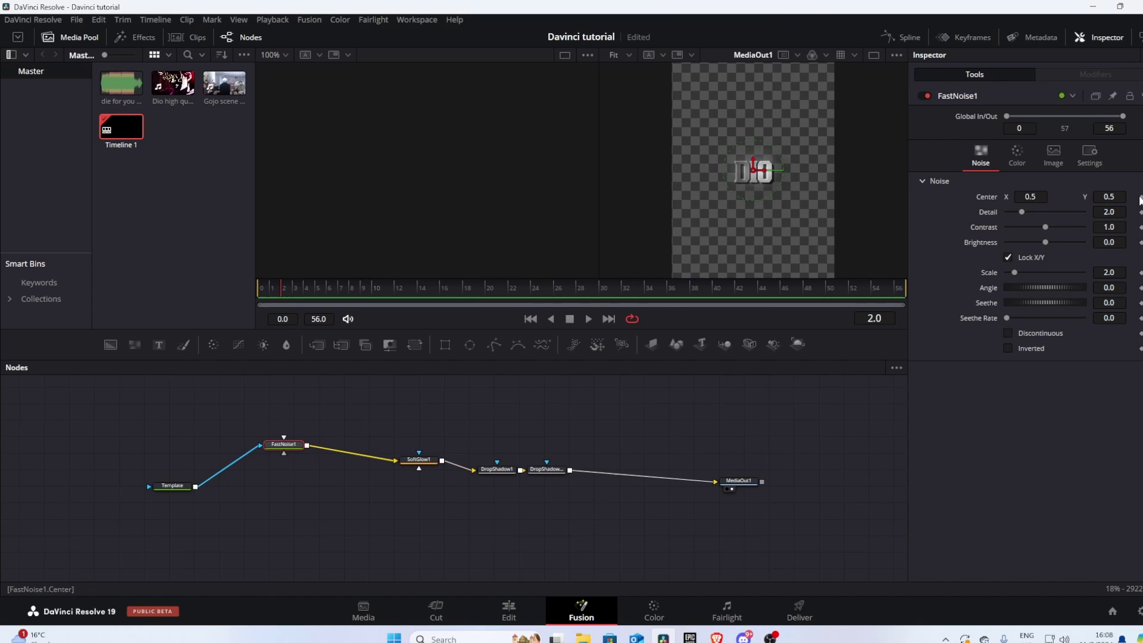
Set the FastNoise1 detail to 10 and its seethe rate to 1.0
left_click_drag(1021, 212, 1079, 221)
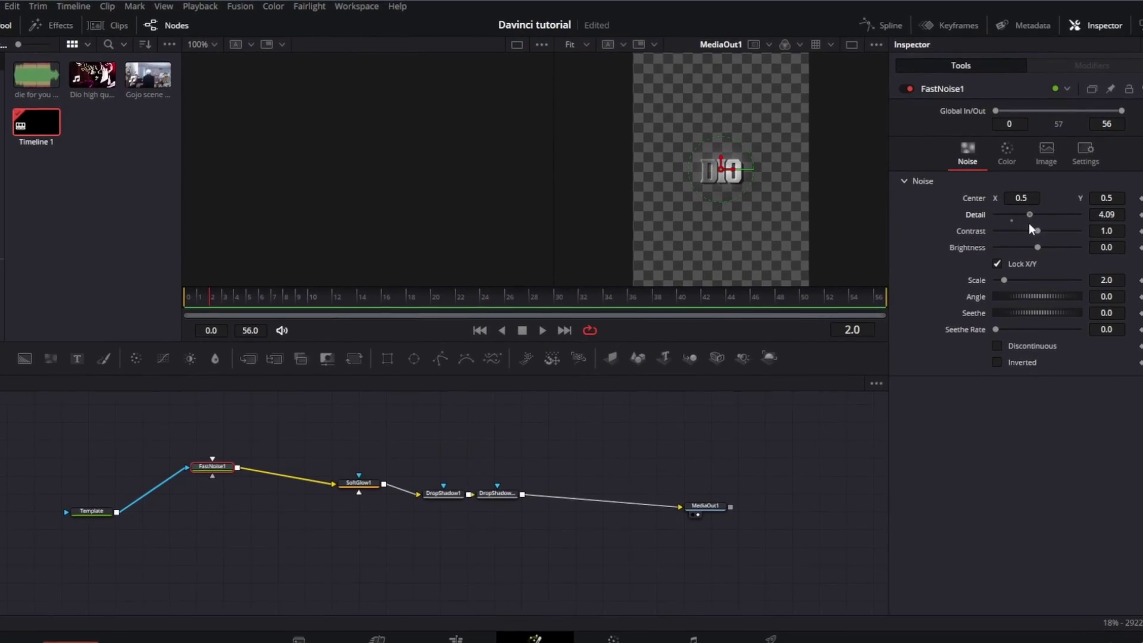
left_click_drag(995, 329, 1117, 345)
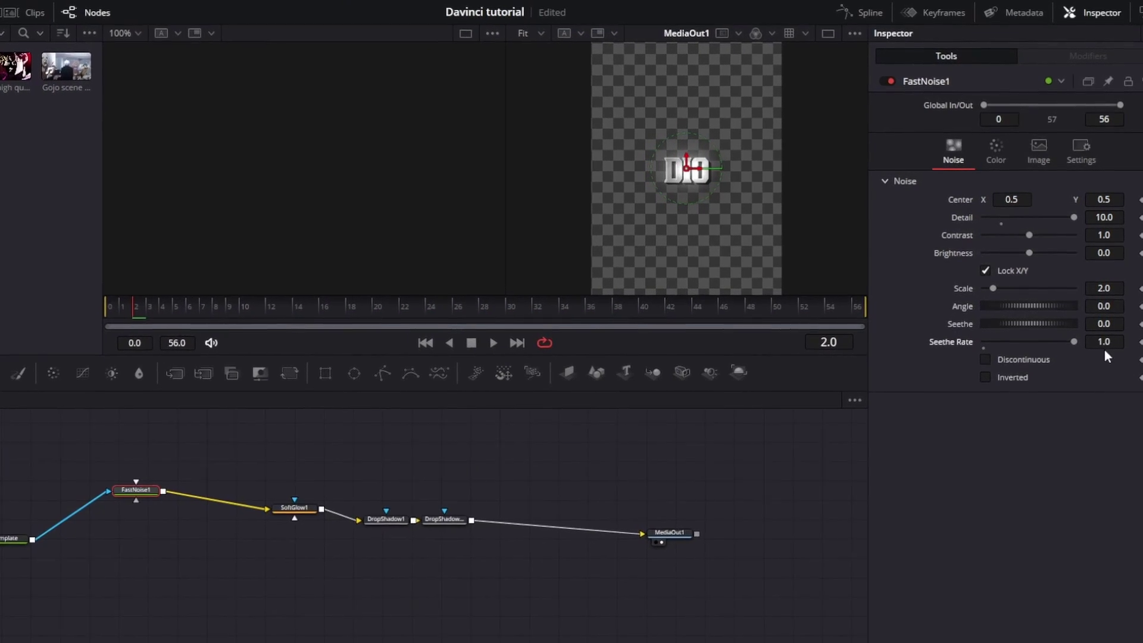
Set FastNoise1's Color 1 alpha to 1.0 and pick a color that turns the DIO title yellow-green
left_click(996, 152)
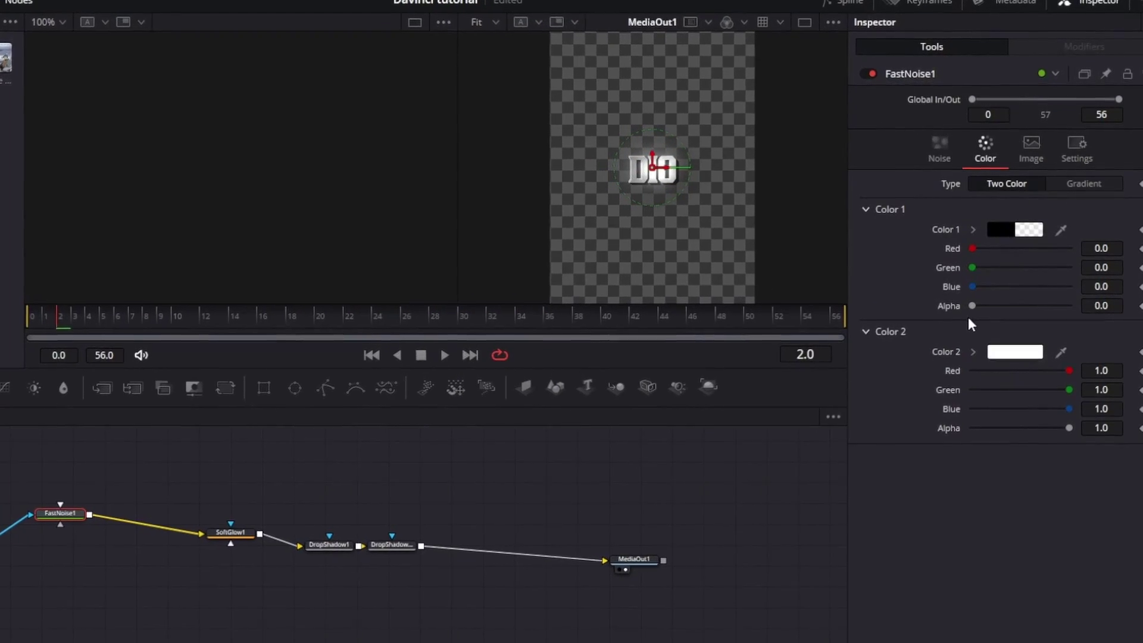
left_click_drag(972, 305, 1072, 305)
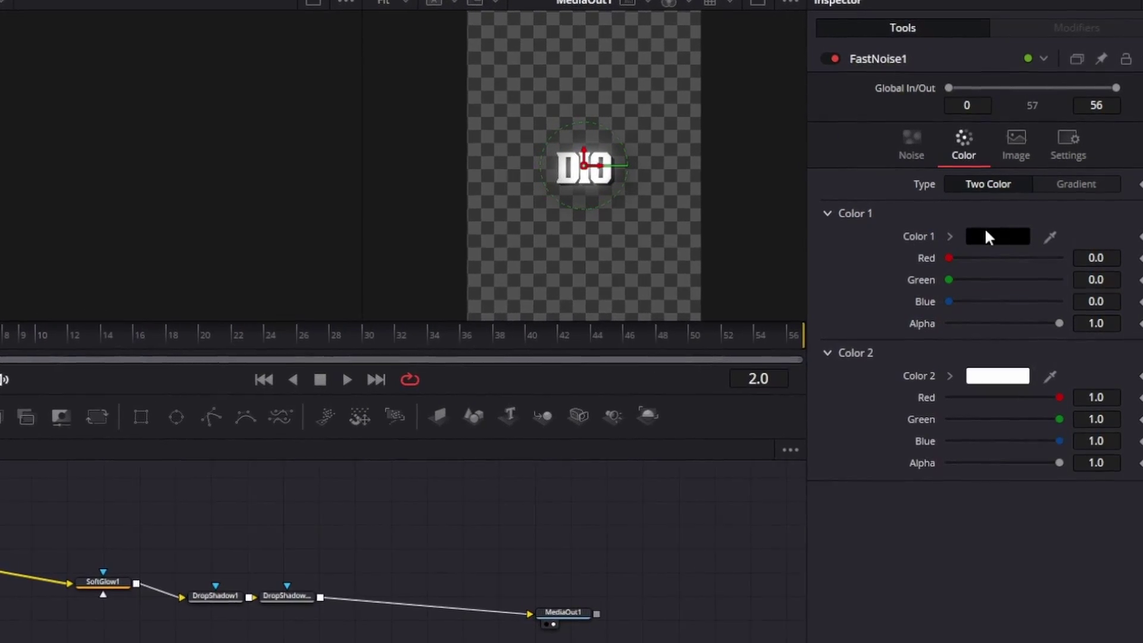
left_click(989, 237)
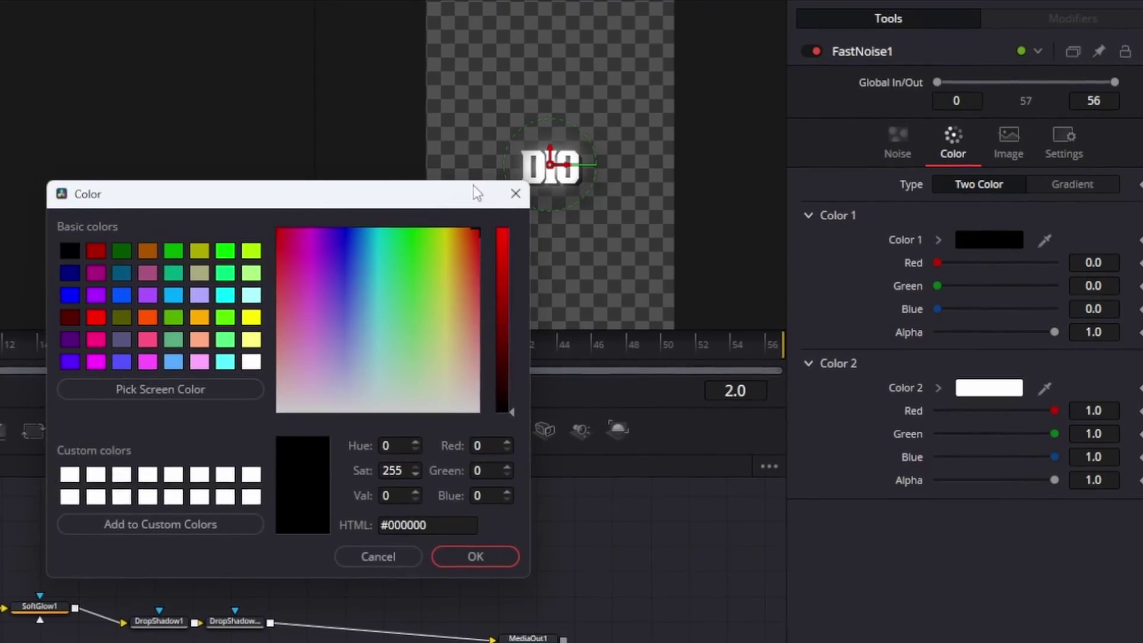
left_click_drag(356, 228, 397, 21)
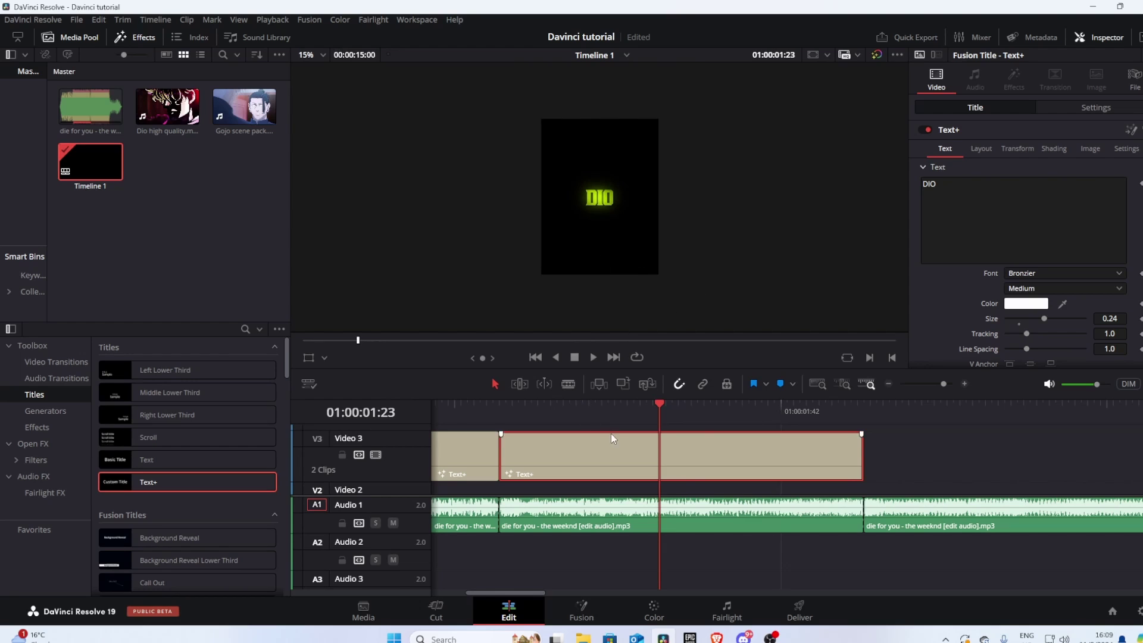
Duplicate the STRENGTH title onto Video 4 above the DIO title, aligned with the DIO title's start
scroll(601, 453, "up", 1)
left_click_drag(525, 591, 491, 593)
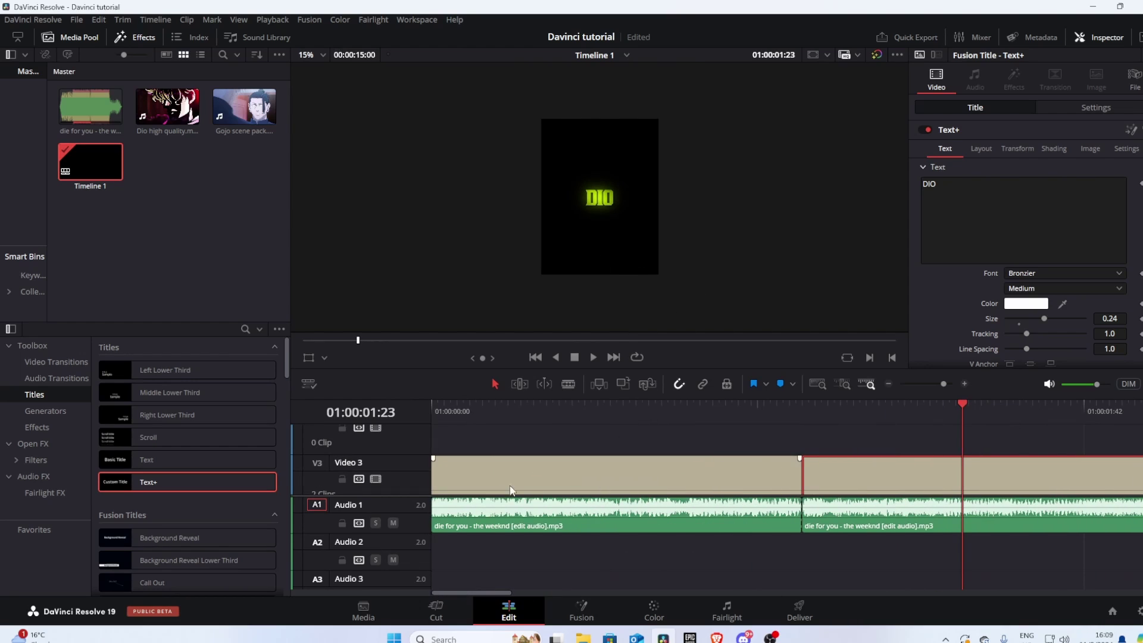
left_click_drag(833, 475, 852, 448)
left_click_drag(499, 593, 518, 592)
scroll(650, 443, "up", 1)
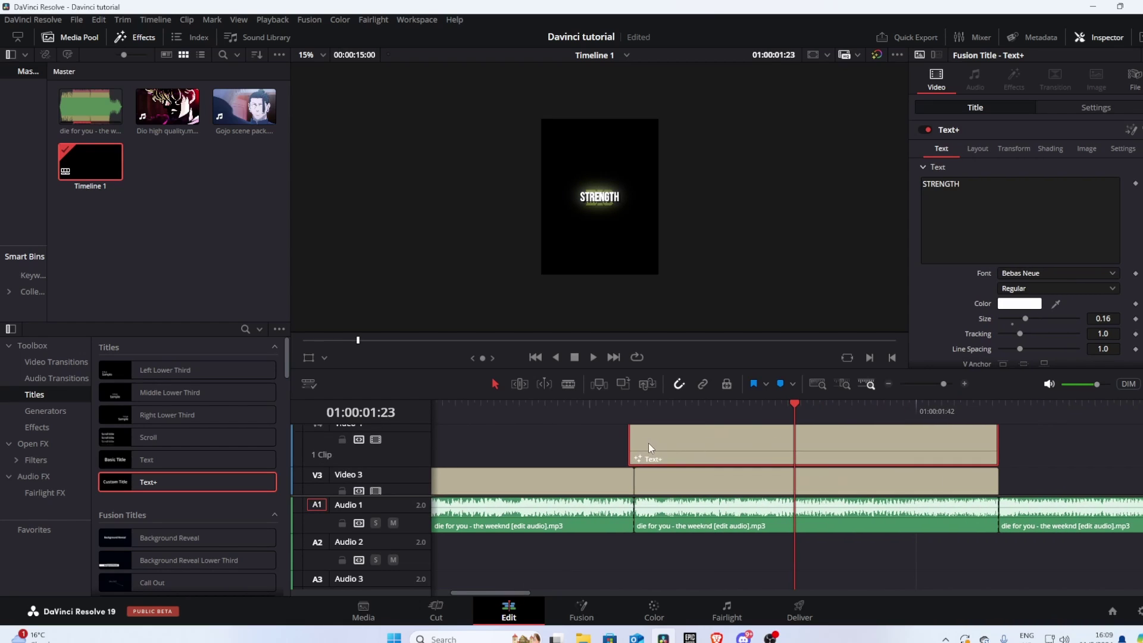
left_click_drag(631, 446, 641, 450)
Replace the duplicated title's text with +1 in the Bronzier font
double_click(609, 190)
type("+")
type("1")
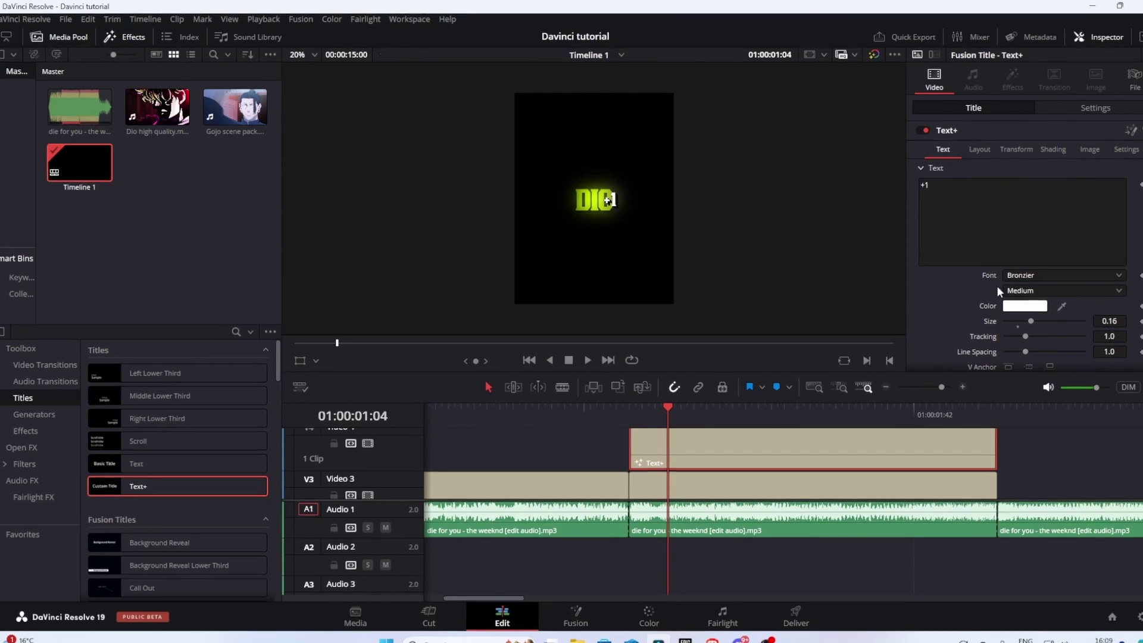
Move the +1 title's center to about X 0.604, Y 0.55 beside the DIO text and fine-tune its size
left_click(977, 149)
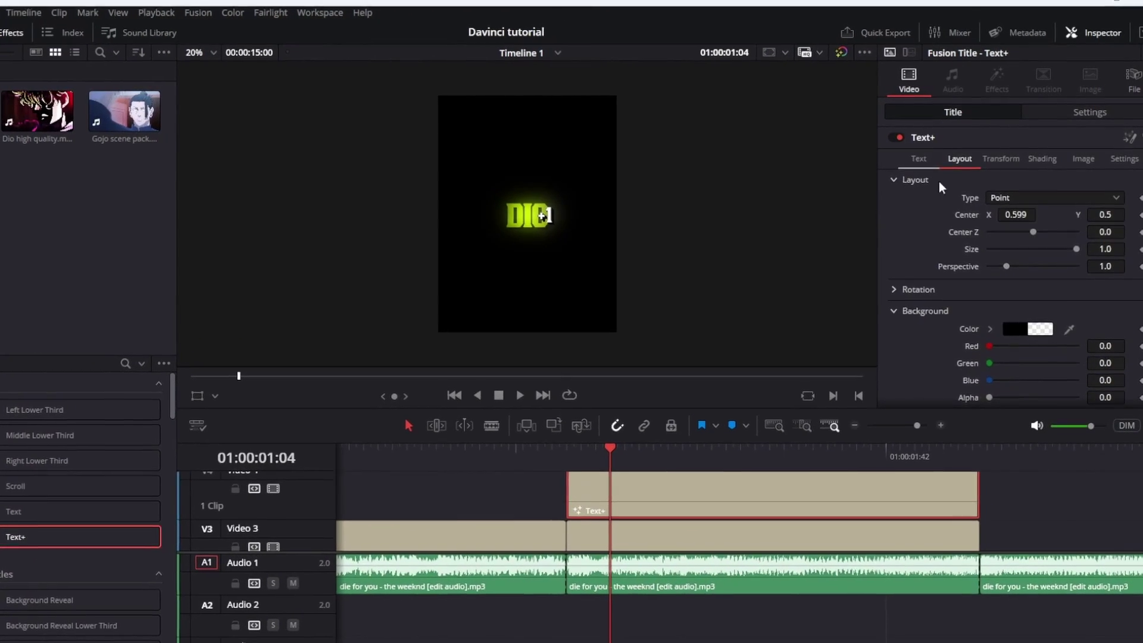
mouse_move(1020, 210)
left_mouse_down()
mouse_move(1034, 211)
mouse_move(1006, 226)
left_mouse_up()
left_click_drag(1101, 226, 1131, 227)
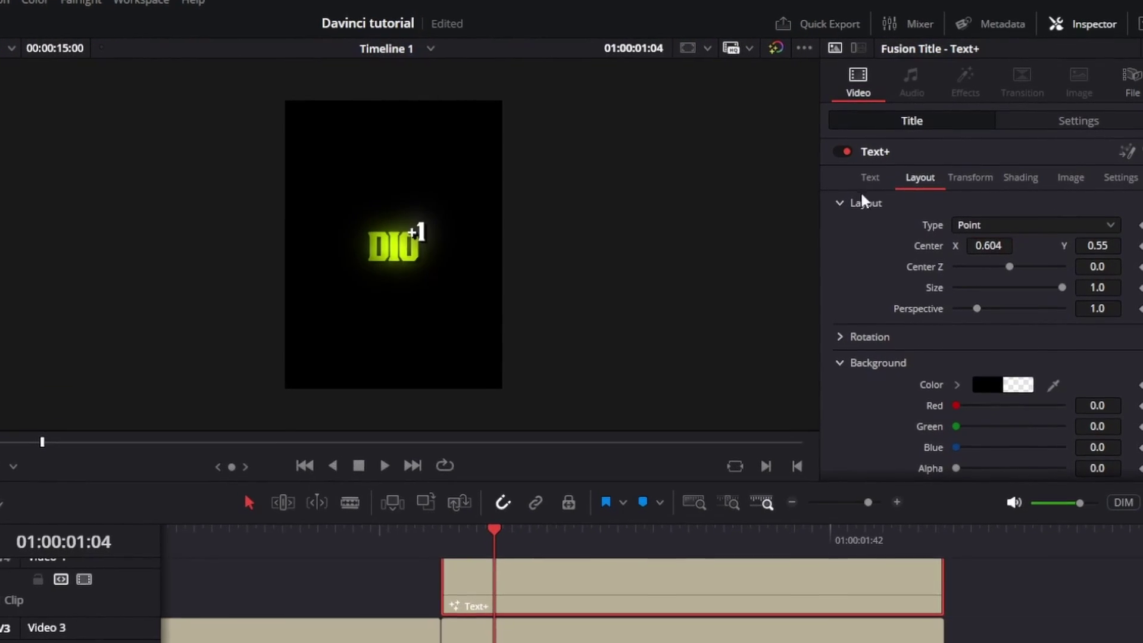
left_click(874, 176)
left_click_drag(1095, 435, 1088, 434)
left_click(905, 184)
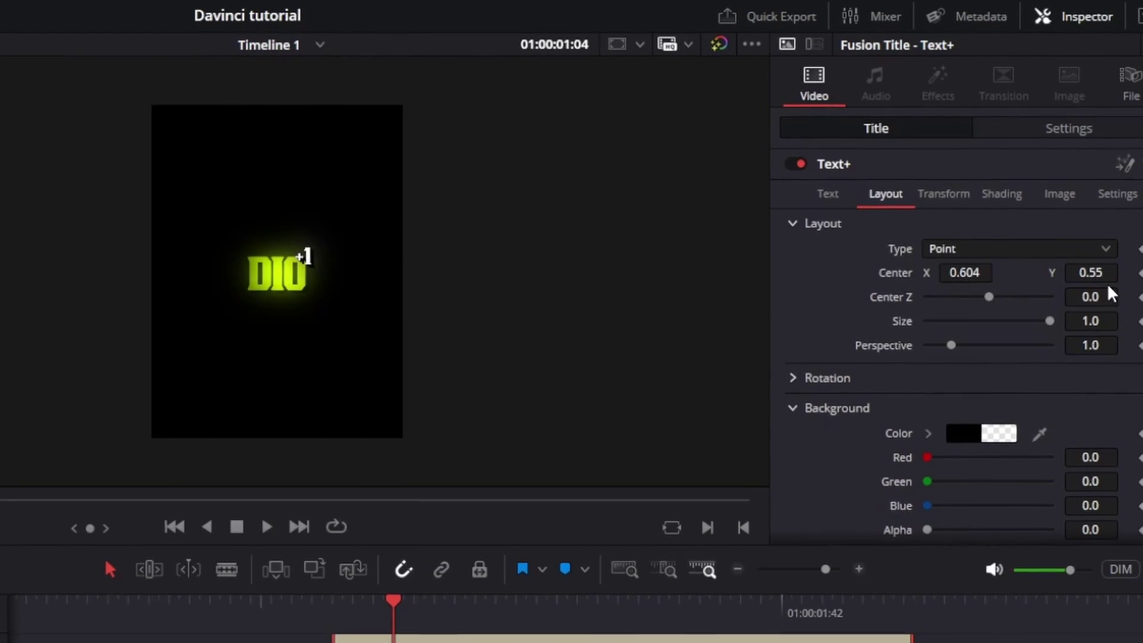
left_click_drag(1096, 273, 1093, 273)
Play back the timeline to check the titles from DIO +1 through GOJO +1, and return to the opening STRENGTH title
scroll(314, 376, "down", 3)
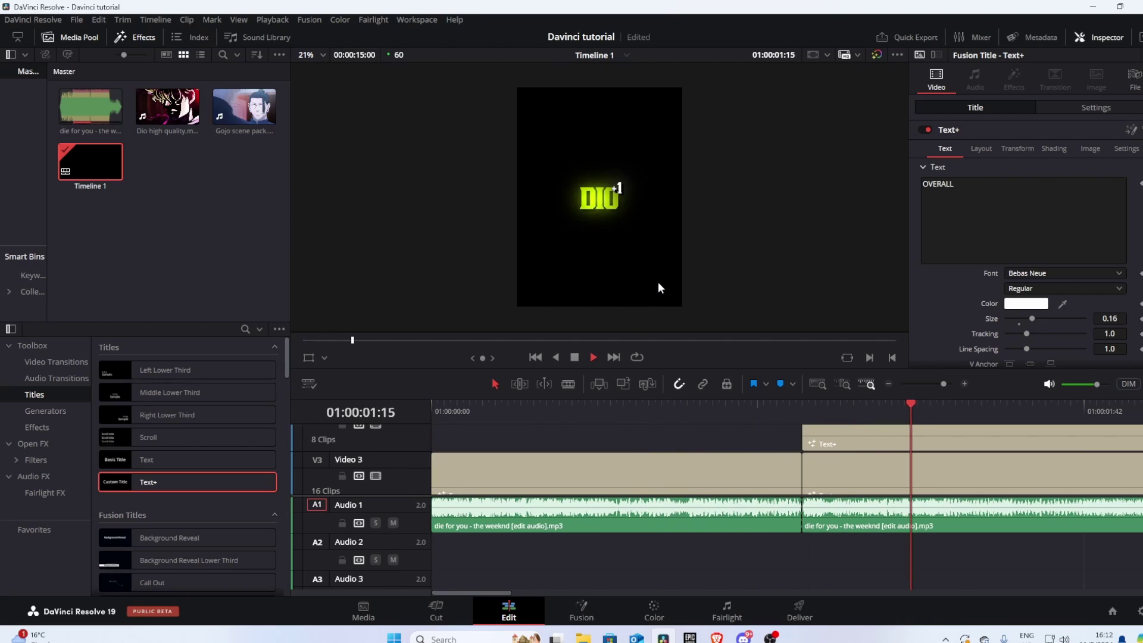
scroll(659, 278, "down", 2)
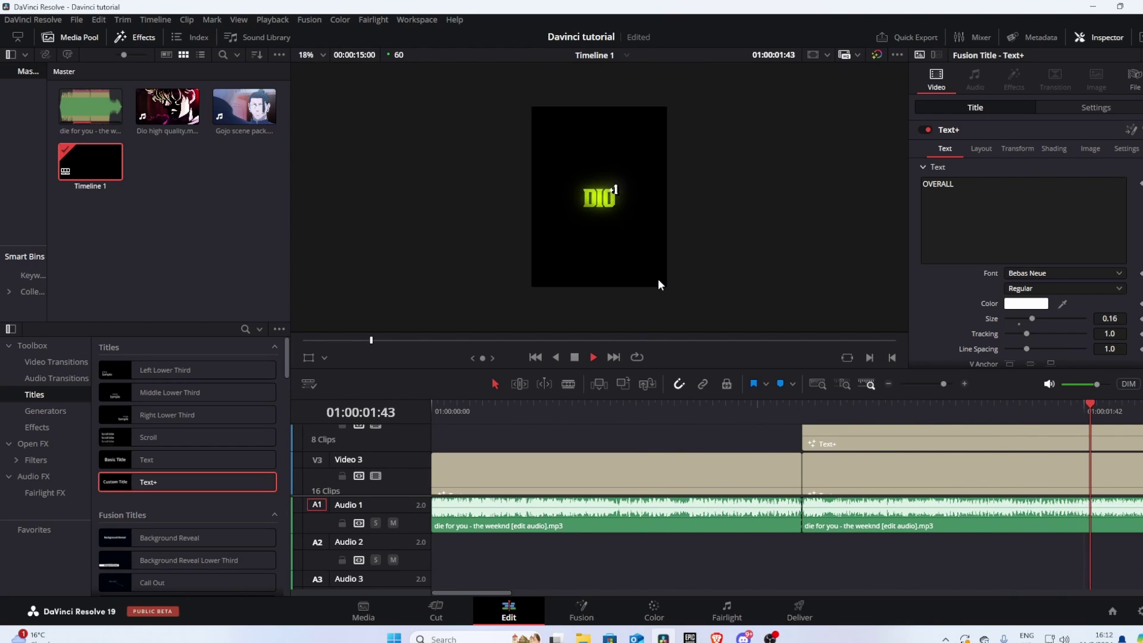
left_click(569, 359)
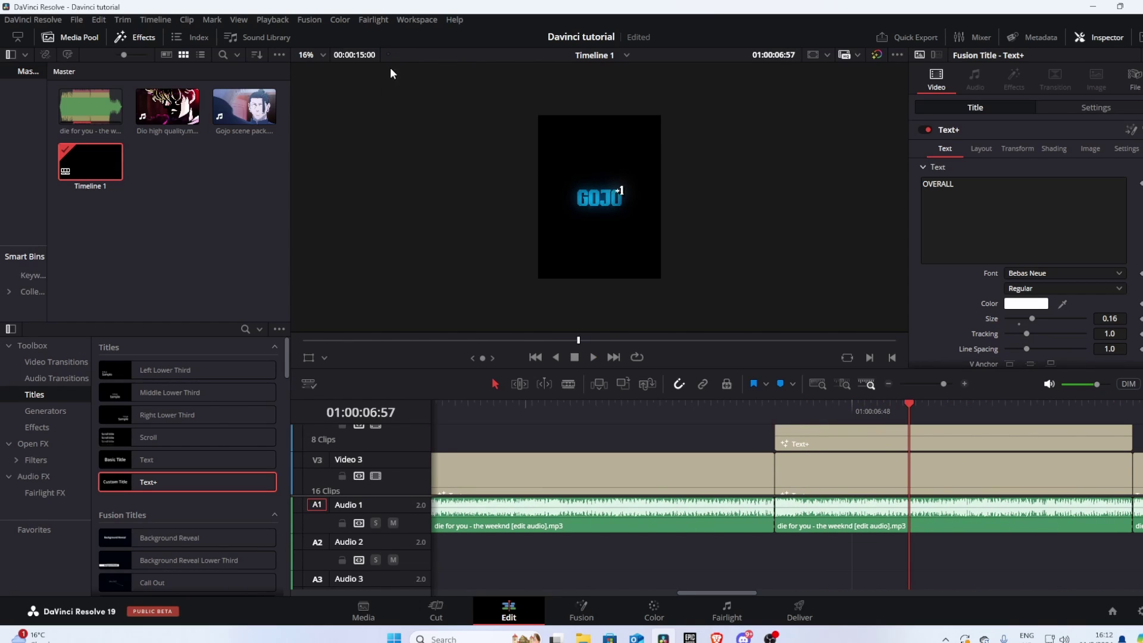
scroll(602, 193, "up", 1)
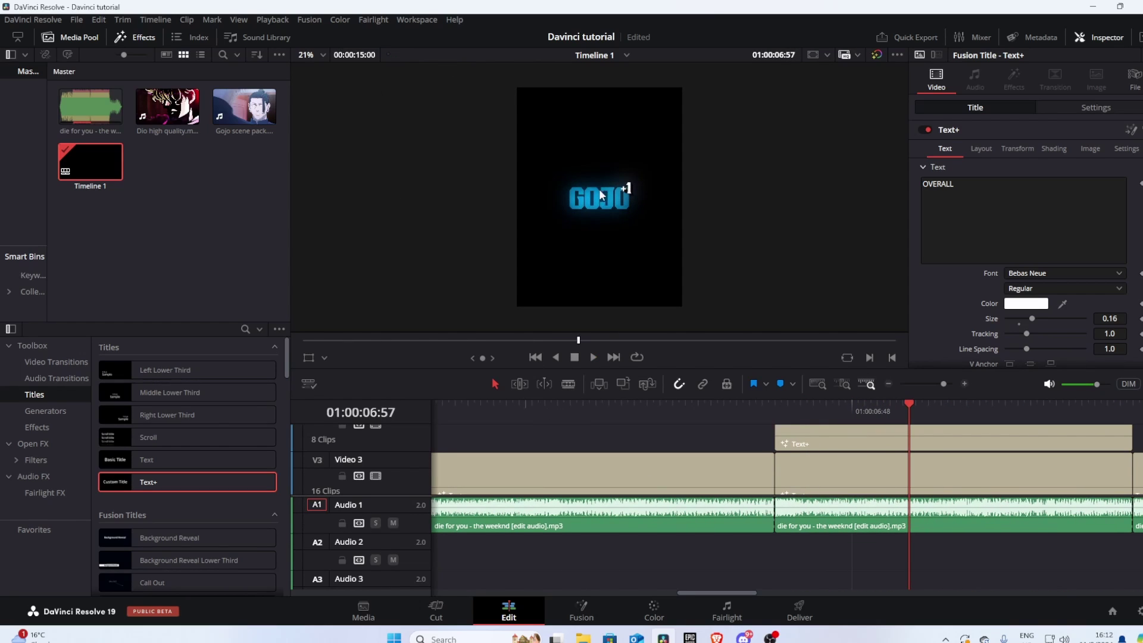
scroll(548, 442, "down", 2)
scroll(606, 457, "up", 1)
left_click(605, 458)
scroll(307, 119, "up", 1)
left_click(227, 257)
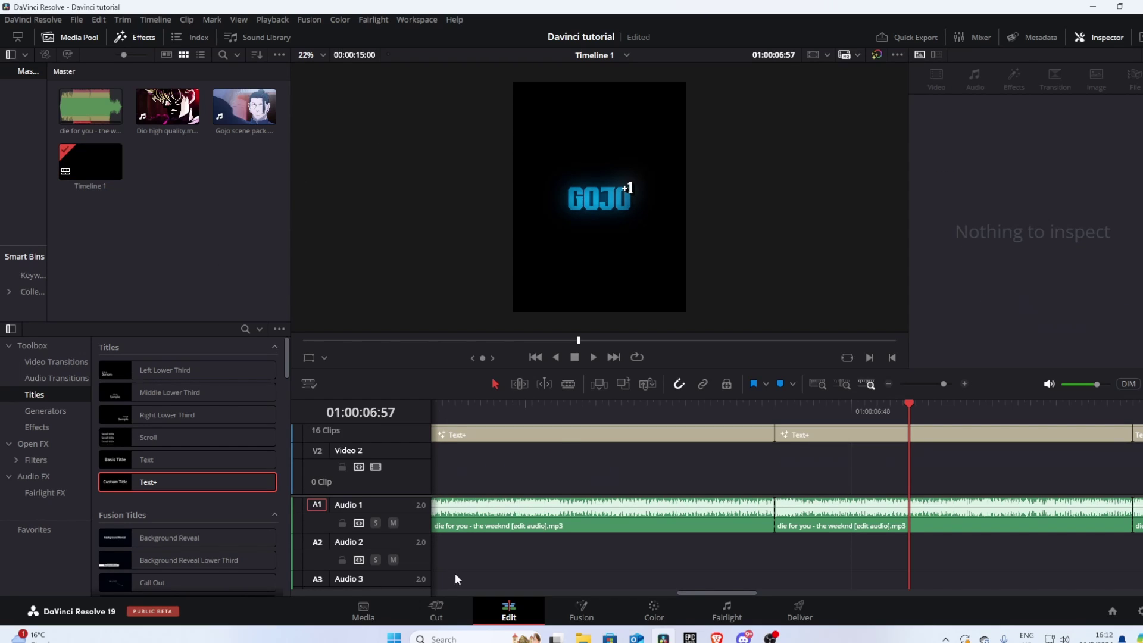
left_click(467, 422)
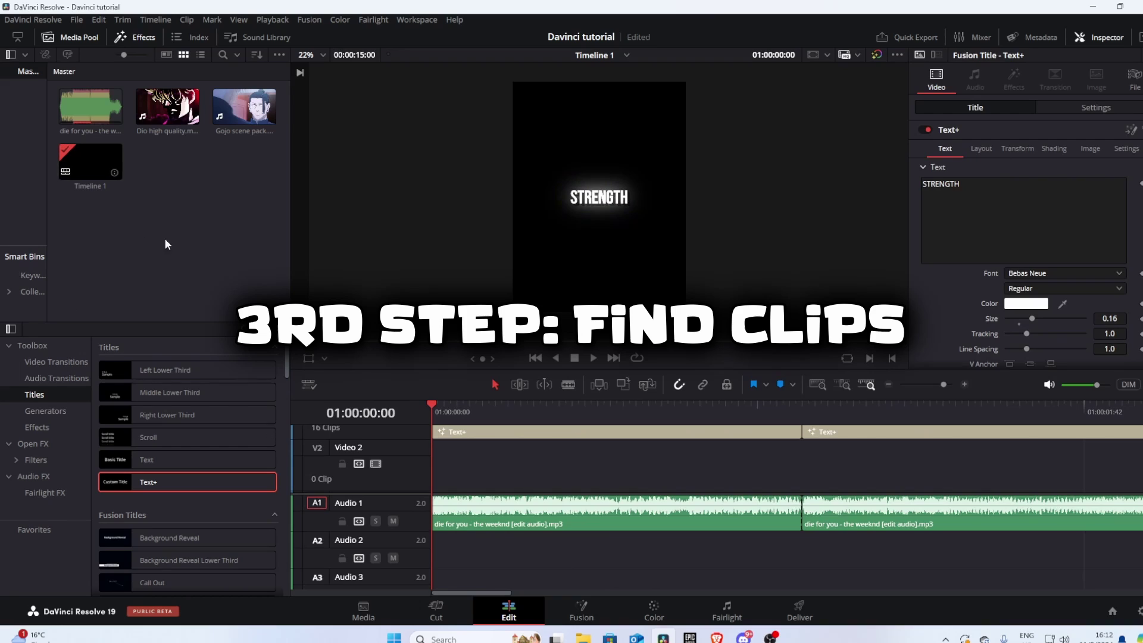
Place Dio high quality.mov on Video 2 below the titles
left_click(177, 116)
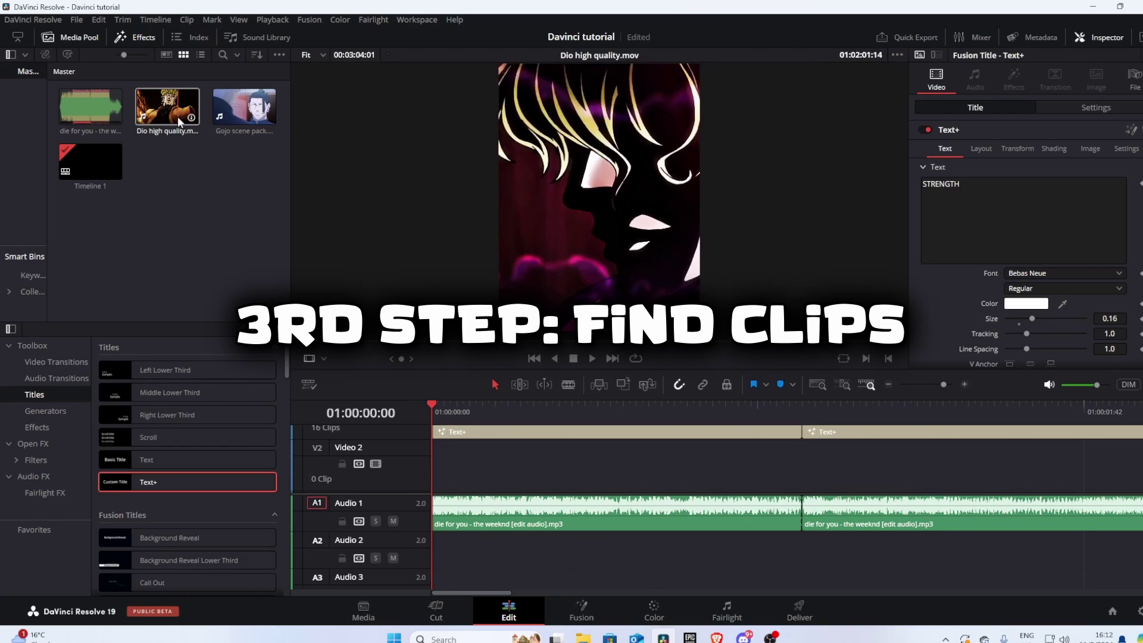
left_click_drag(177, 116, 570, 477)
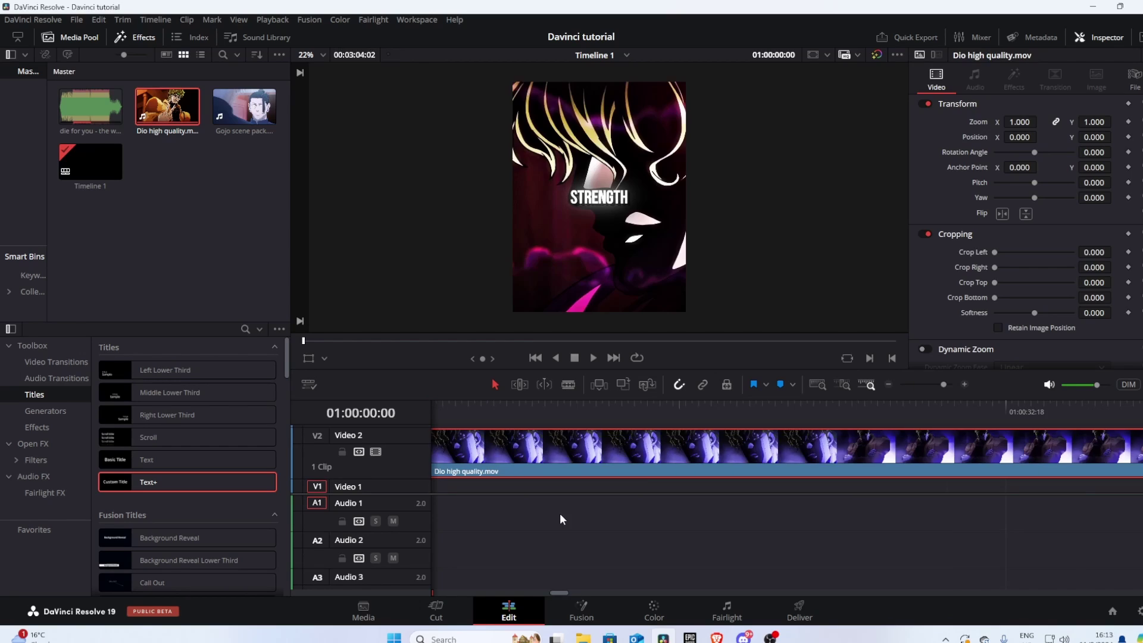
left_click_drag(559, 513, 568, 479)
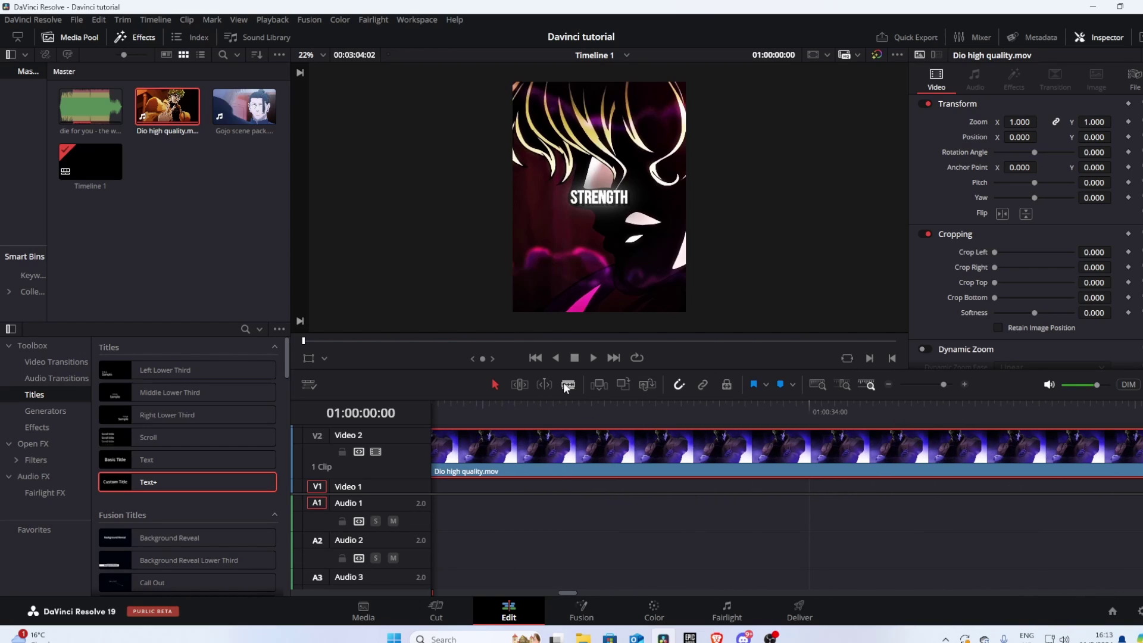
Split the Dio footage around the purple-lit shot near 01:00:34:00 and delete the part before it
left_click(563, 382)
left_click(522, 453)
left_click(732, 456)
left_click(495, 383)
key("BackSpace")
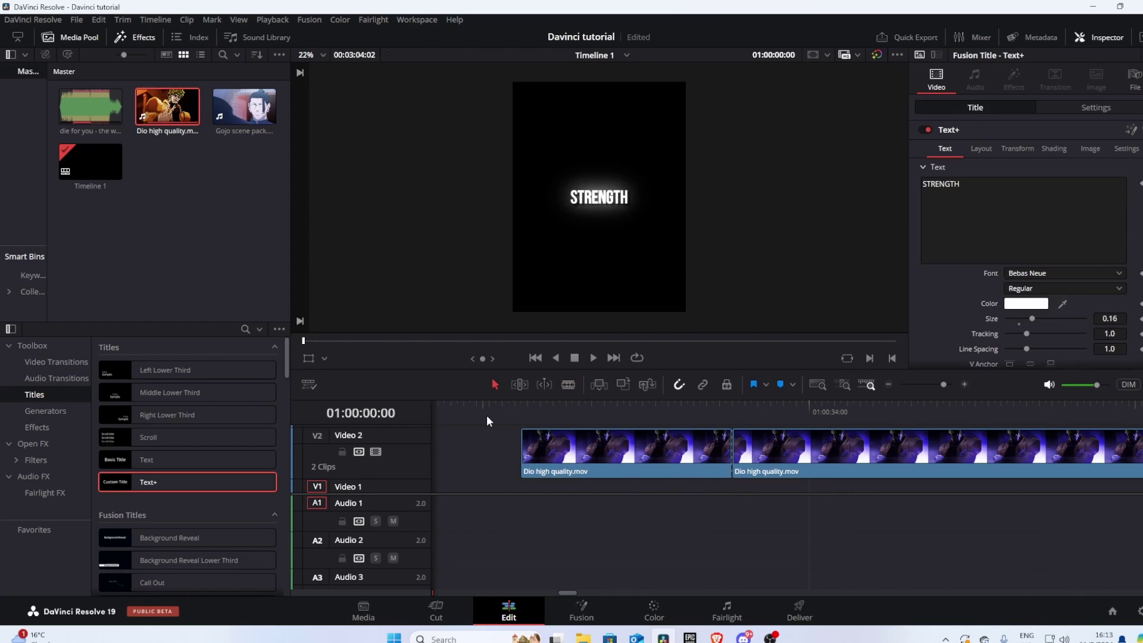
left_click(487, 417)
Cut out the yellow Dio shot further along, delete the surrounding footage and move both kept shots to the timeline start
left_click_drag(563, 591, 659, 588)
left_click(569, 384)
left_click(557, 452)
left_click(755, 453)
left_click(494, 384)
left_click(524, 450)
key("BackSpace")
left_click(905, 446)
key("BackSpace")
left_click(527, 452)
key("BackSpace")
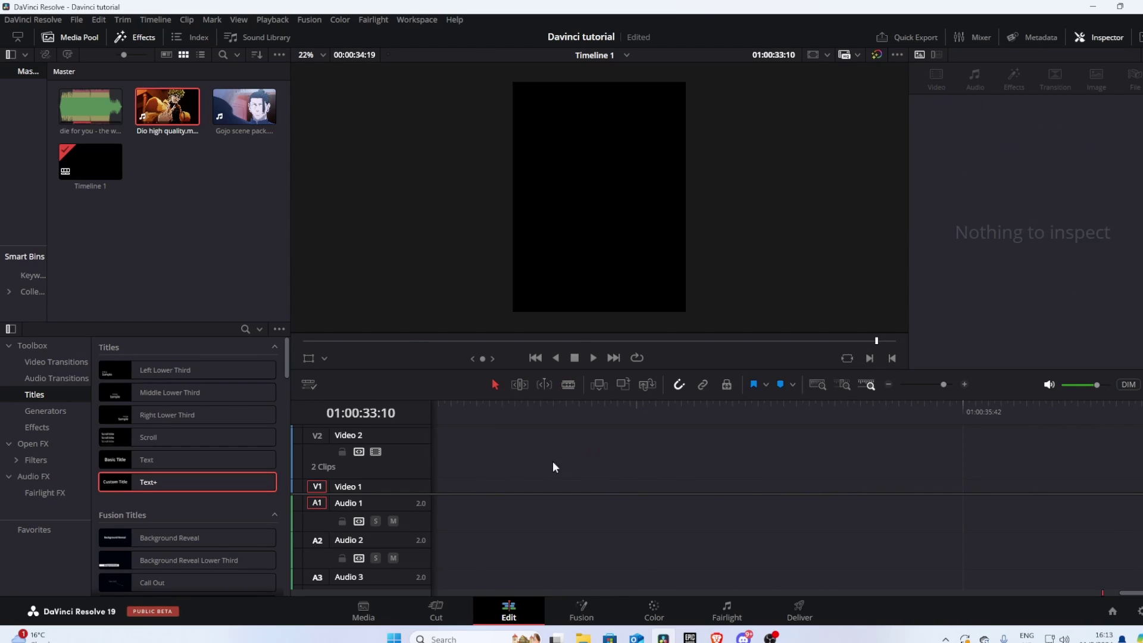
left_click_drag(1134, 592, 1090, 589)
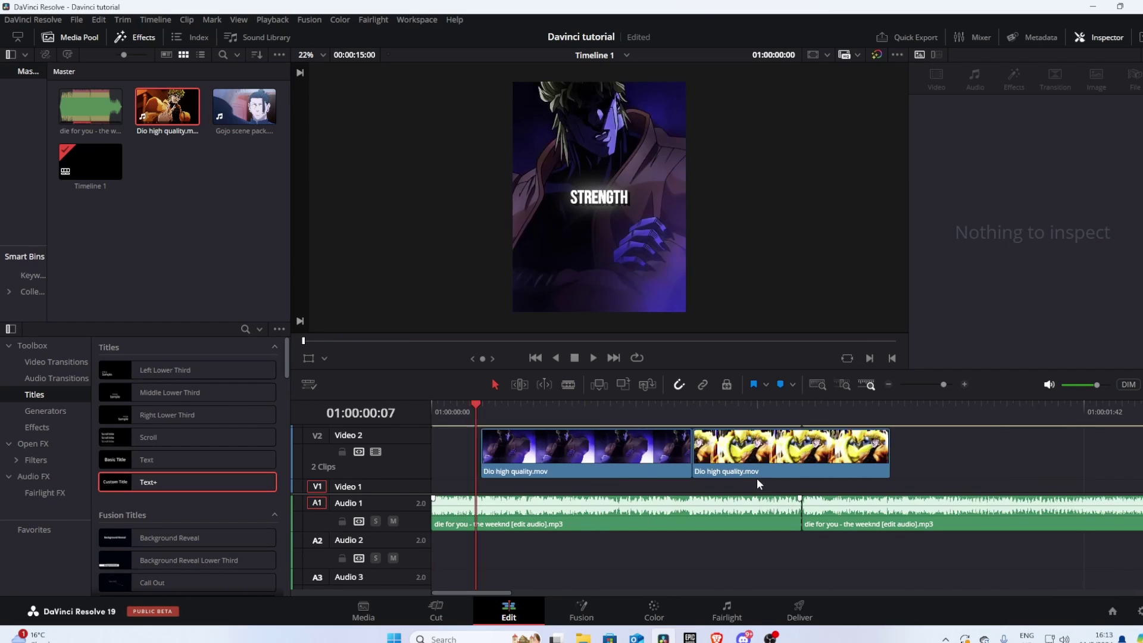
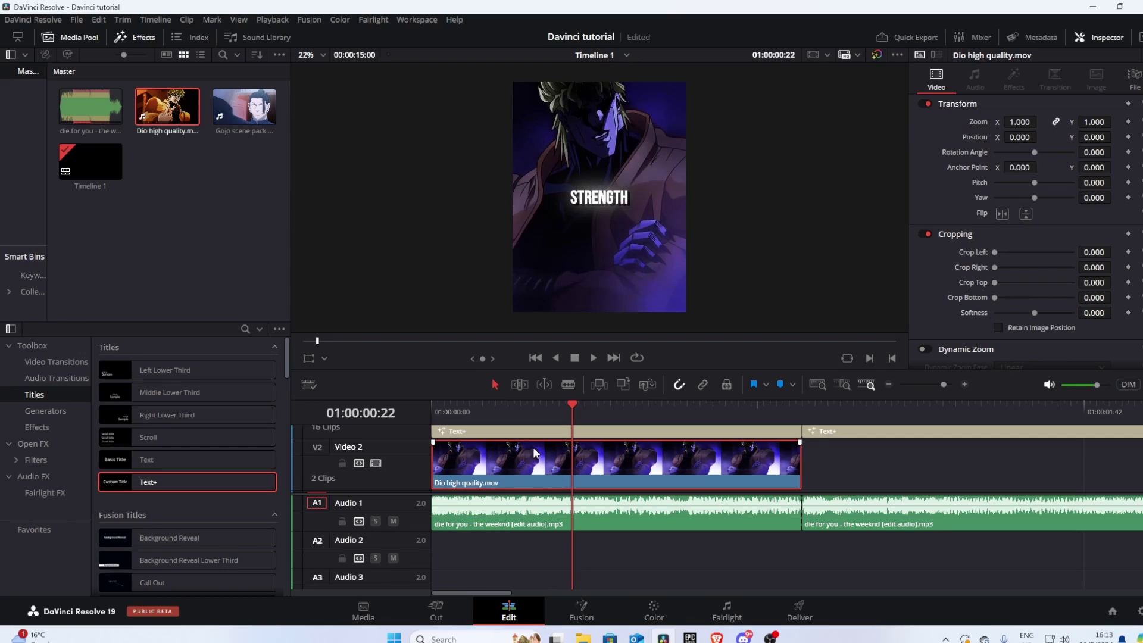
Set the opening Dio clip's zoom to 0.51 and its Y position to 430 so it fills the upper half
scroll(766, 201, "up", 1)
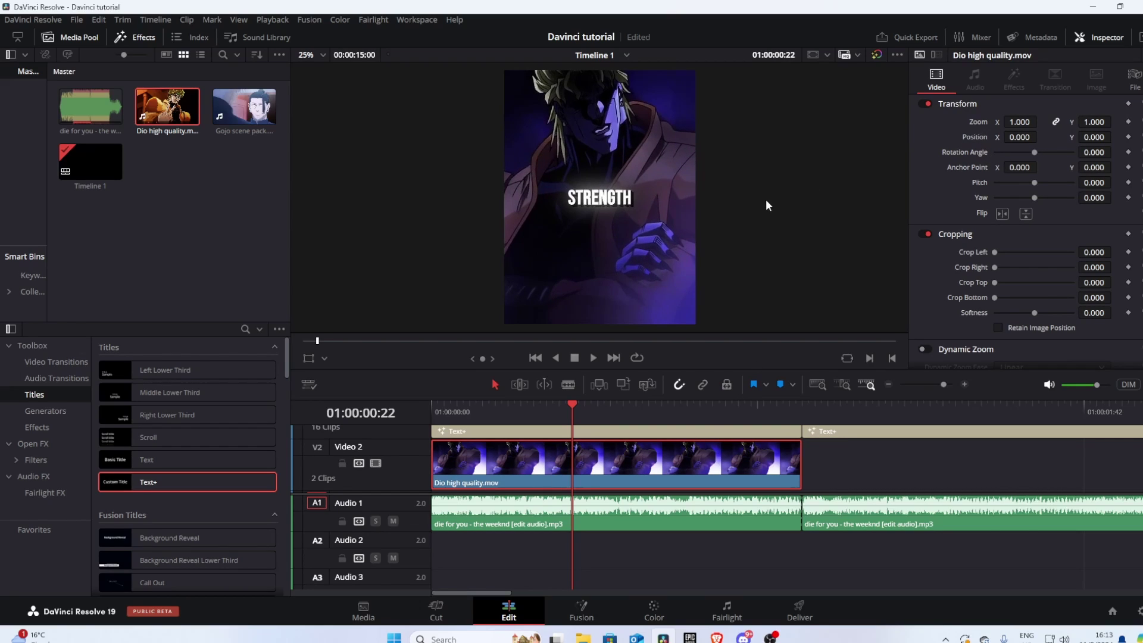
left_click(1016, 123)
key("BackSpace")
type("0.51")
key("Return")
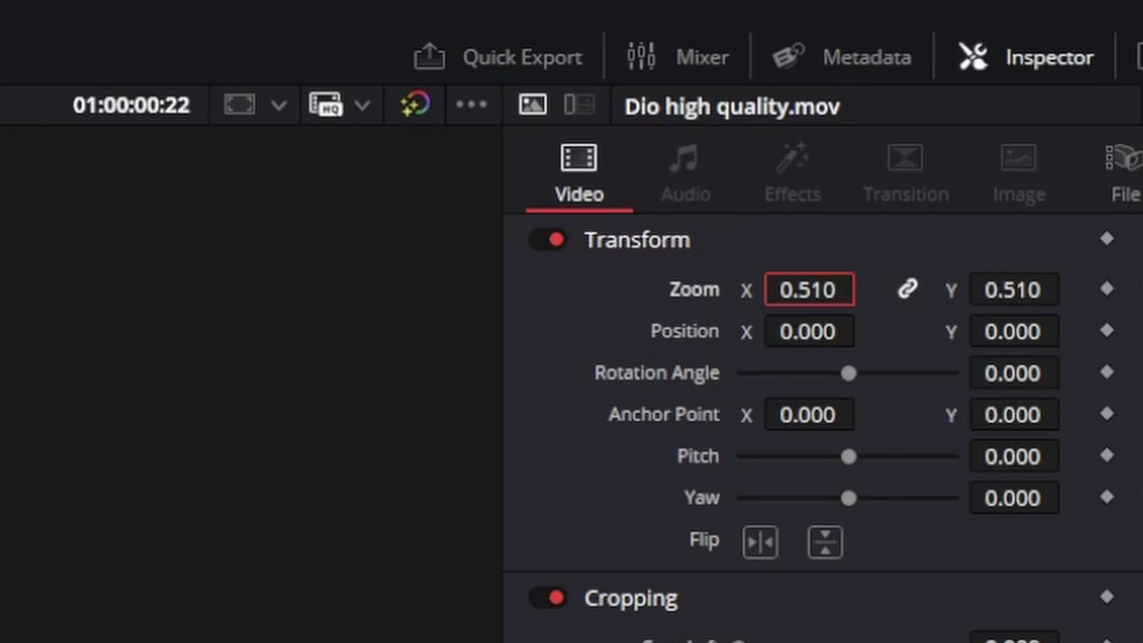
left_click(1013, 331)
type("43")
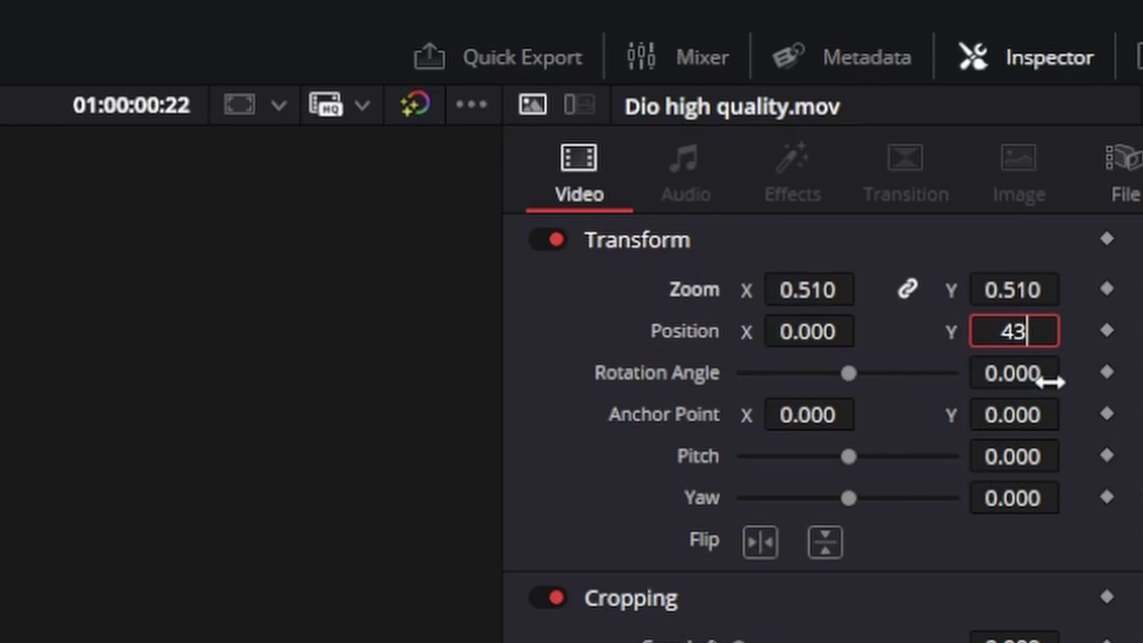
type("0")
key("Return")
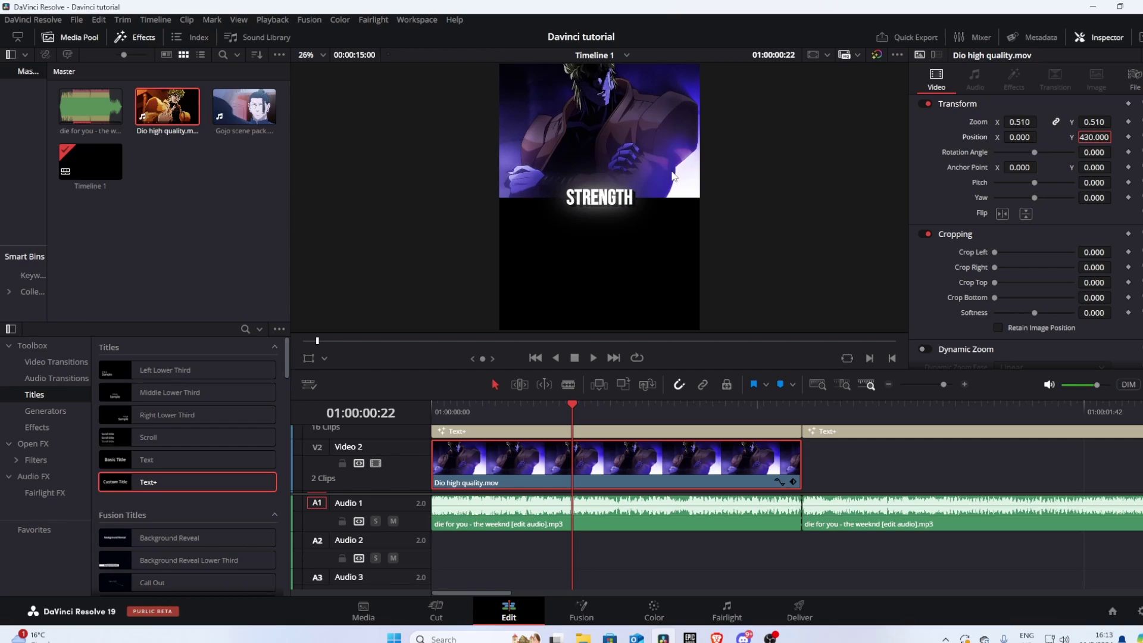
scroll(598, 178, "down", 2)
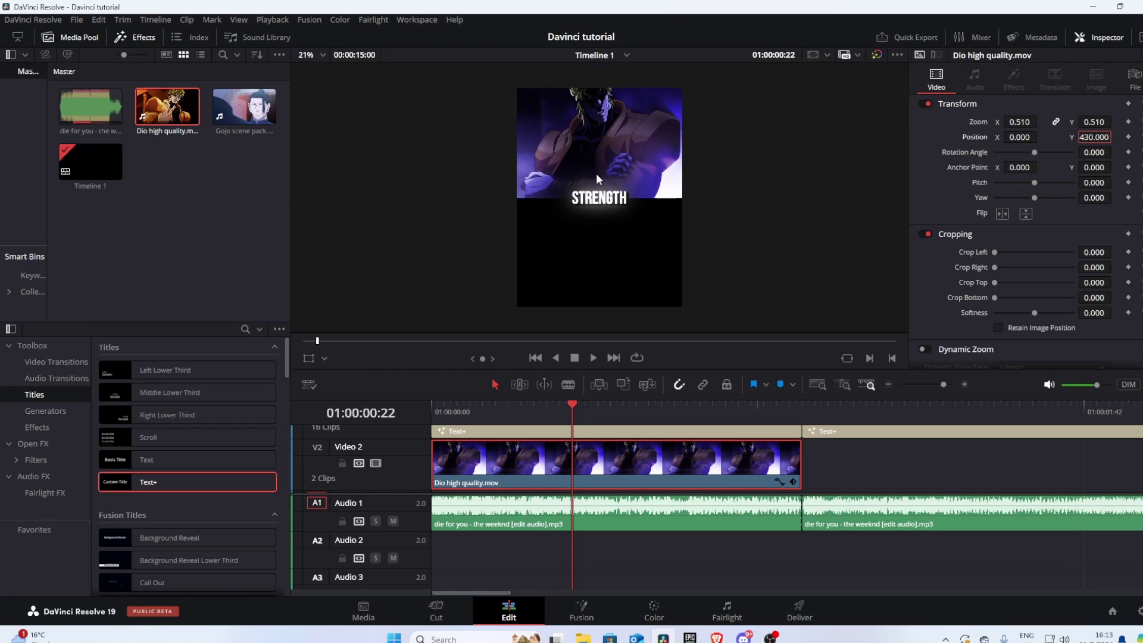
Duplicate the opening clip onto Video 1 under the DIO title and trim its end to the audio cut
left_click_drag(518, 422, 478, 424)
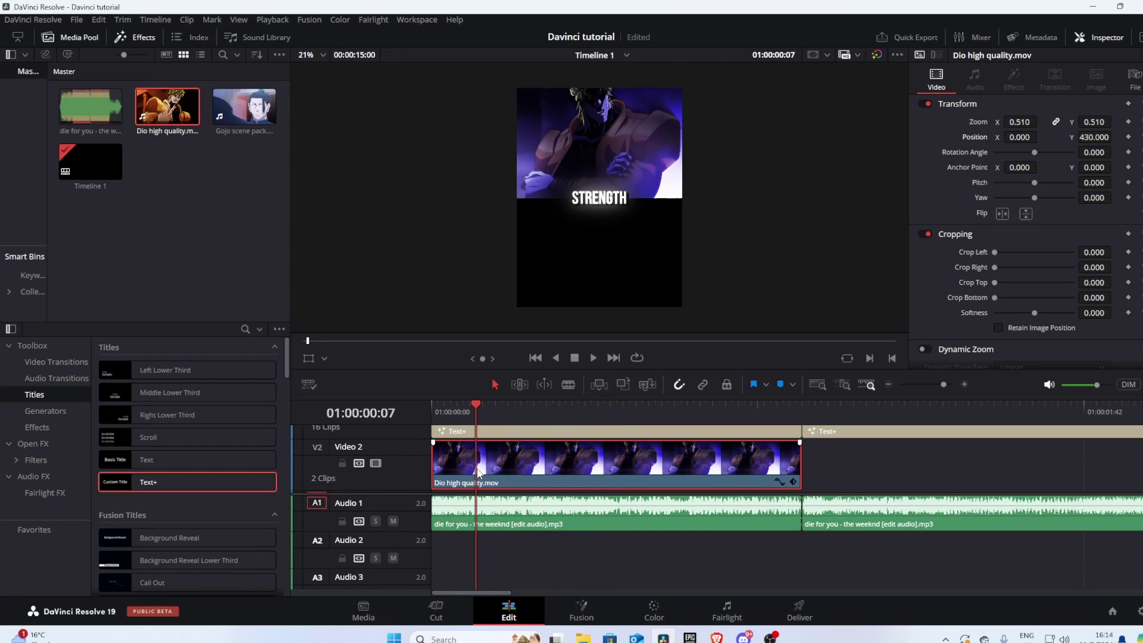
left_click_drag(478, 474, 565, 459)
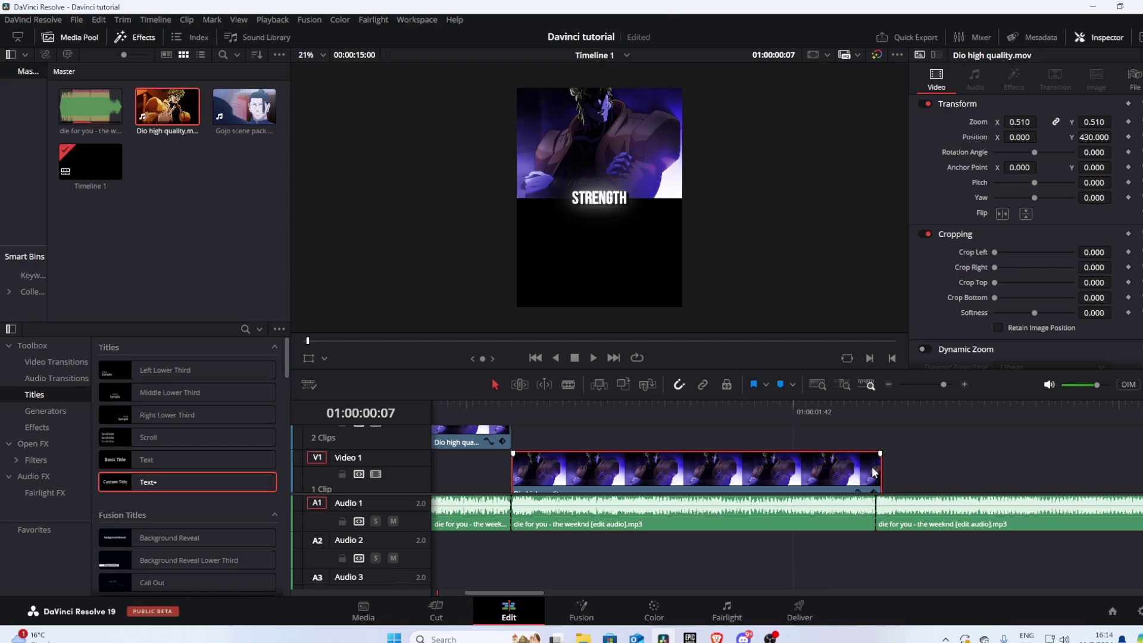
left_click_drag(872, 472, 866, 470)
Reset the transform of the Video 1 copy so it fills the whole frame
left_click(710, 410)
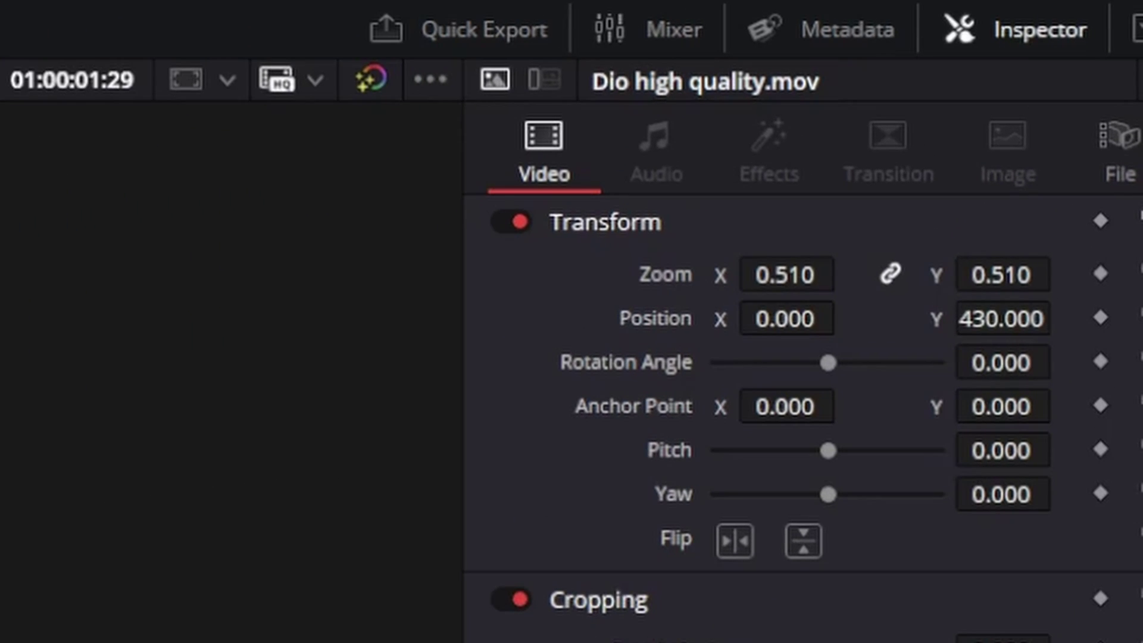
left_click(1140, 217)
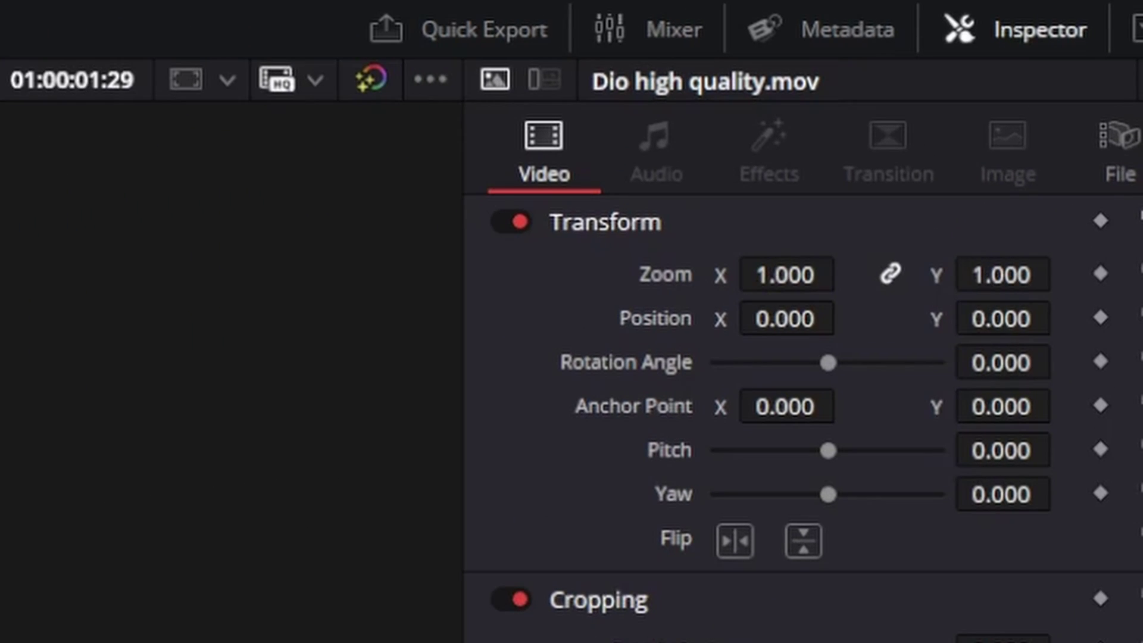
Duplicate the half-height opening Dio clip further along Video 2 for the next split-screen beat
scroll(568, 480, "up", 1)
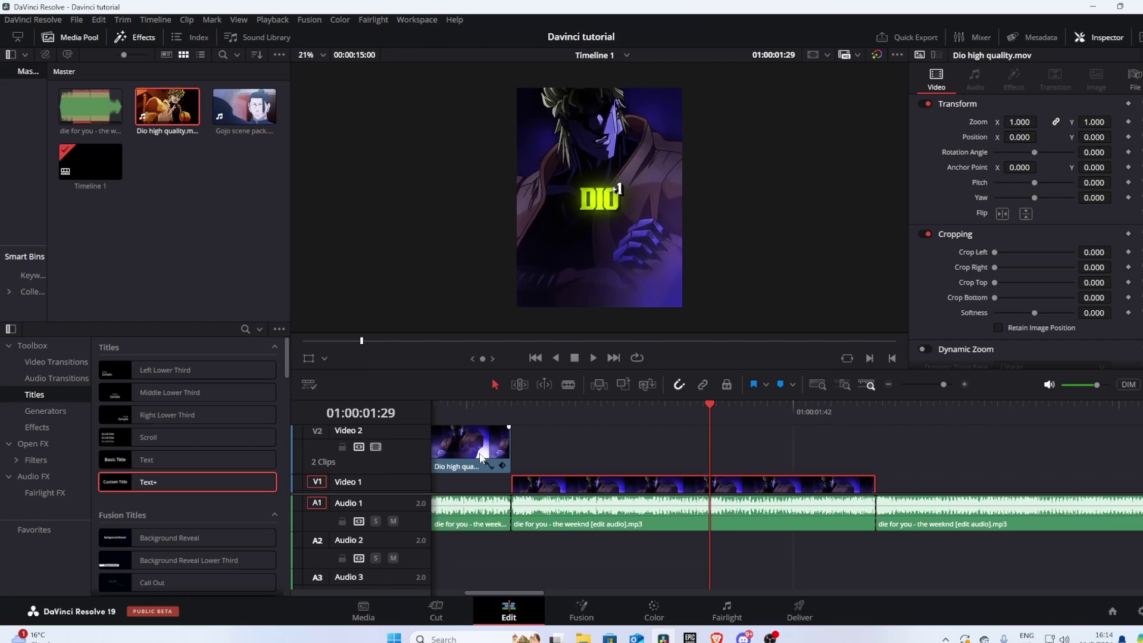
left_click_drag(476, 447, 898, 421, "alt")
scroll(562, 577, "left", 3)
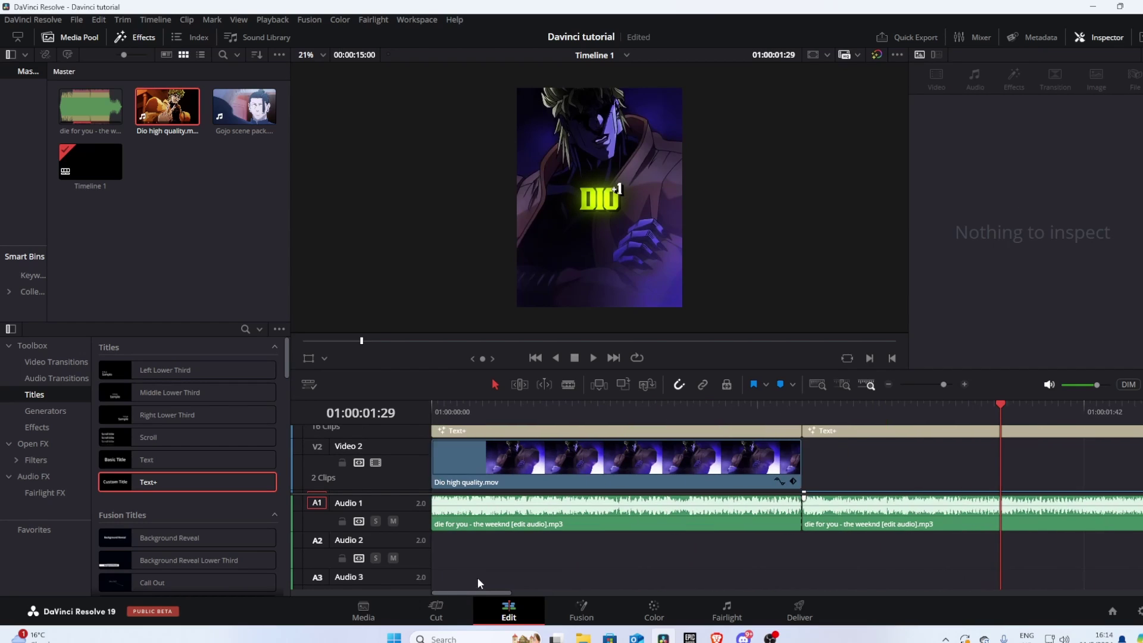
scroll(500, 458, "down", 1)
left_click_drag(506, 460, 701, 469, "alt")
scroll(513, 481, "down", 1)
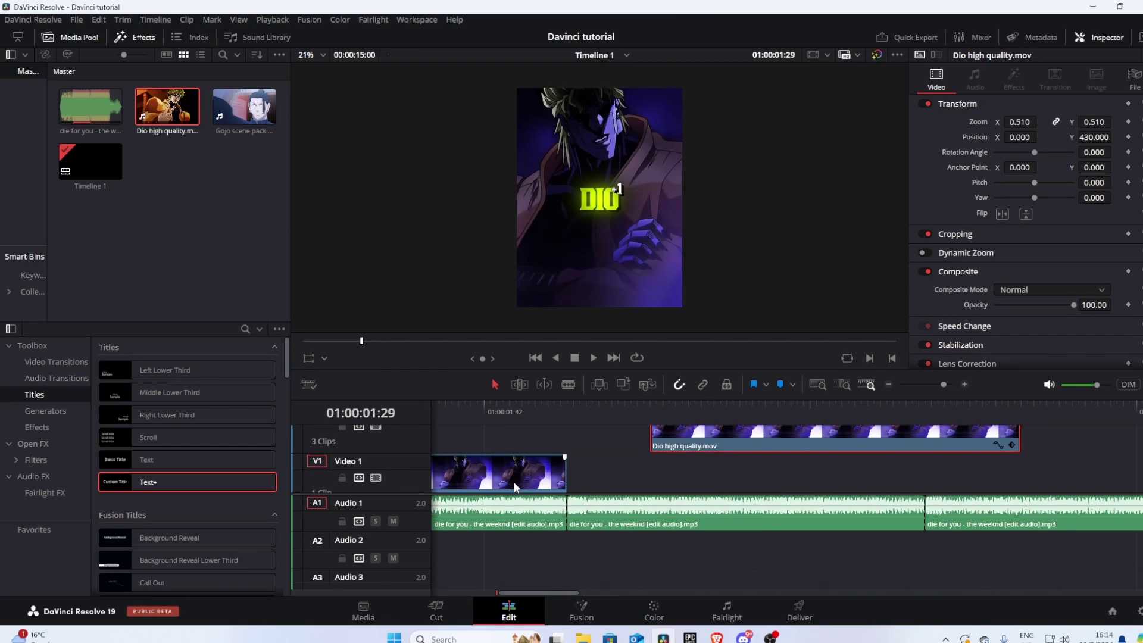
Set the full-frame Dio clip's X position to 22 and align the half-height Video 2 copy with the next audio cut
left_click(513, 481)
left_click_drag(1011, 137, 977, 137)
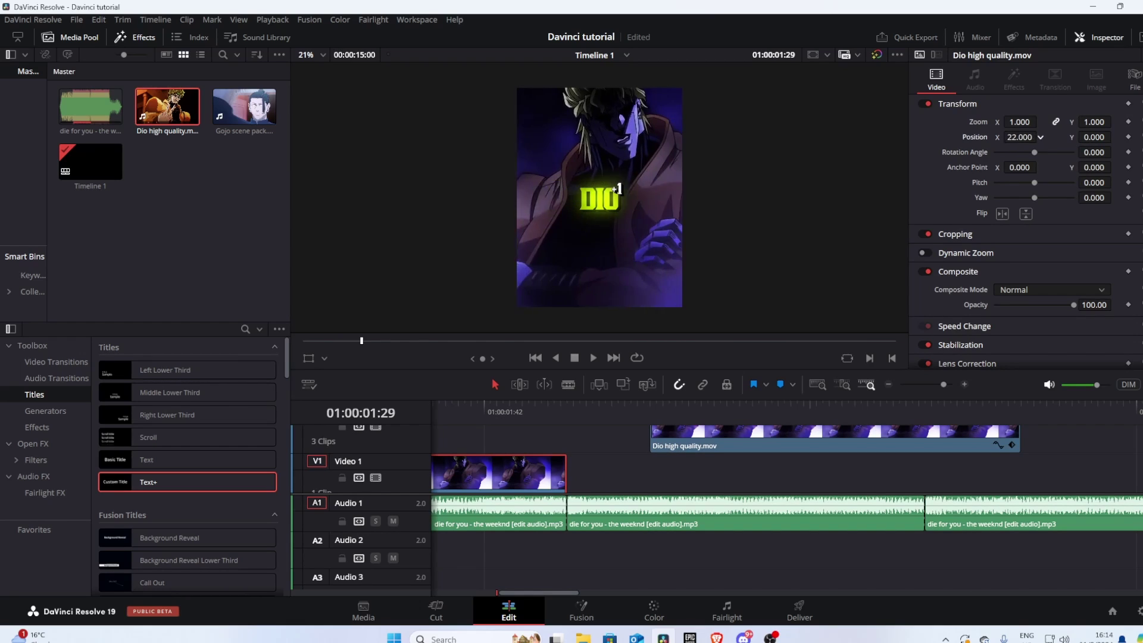
left_click_drag(741, 441, 658, 445)
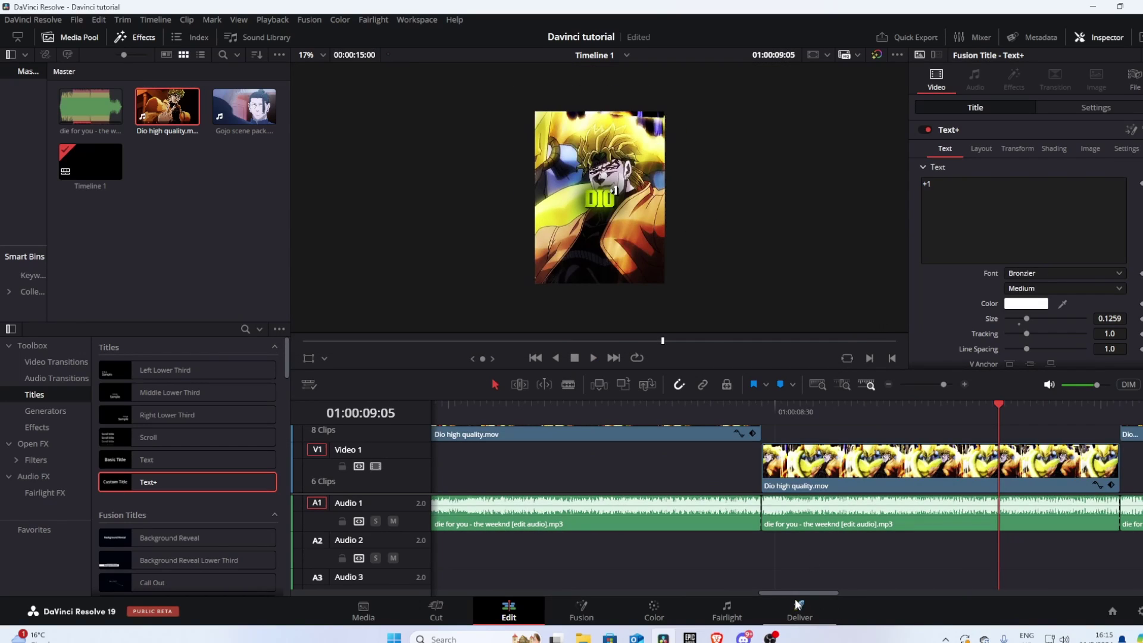
Add the Gojo scene pack to the timeline after the edit's end and delete its audio
left_click_drag(795, 593, 1140, 571)
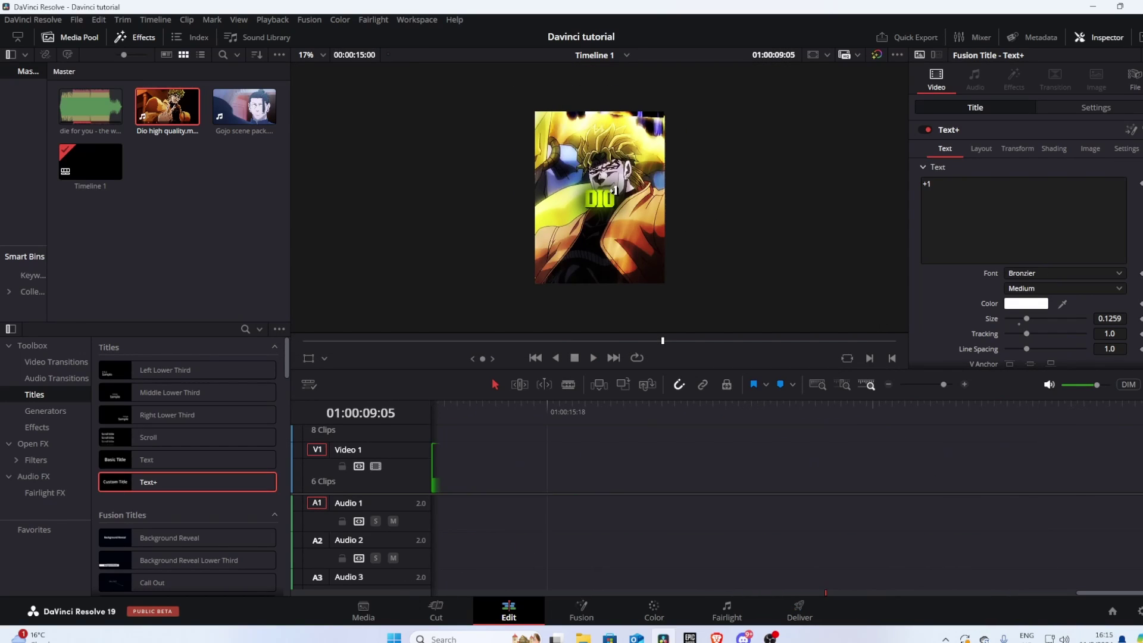
scroll(1067, 441, "left", 8)
scroll(1067, 441, "right", 2)
left_click_drag(244, 107, 782, 518)
left_click(831, 524)
key("BackSpace")
Cut out the white-haired Gojo shot from the scene pack and delete the footage before and after it
left_click_drag(455, 593, 515, 570)
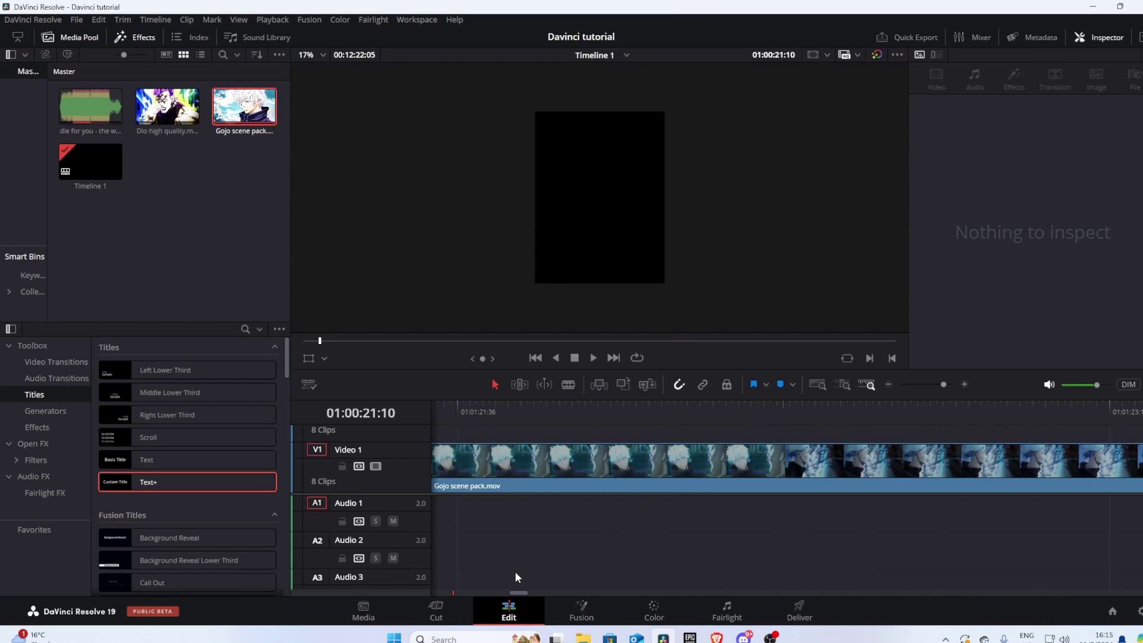
left_click(568, 385)
left_click(509, 459)
left_click(661, 458)
left_click(495, 384)
left_click(485, 453)
key("BackSpace")
left_click(717, 471)
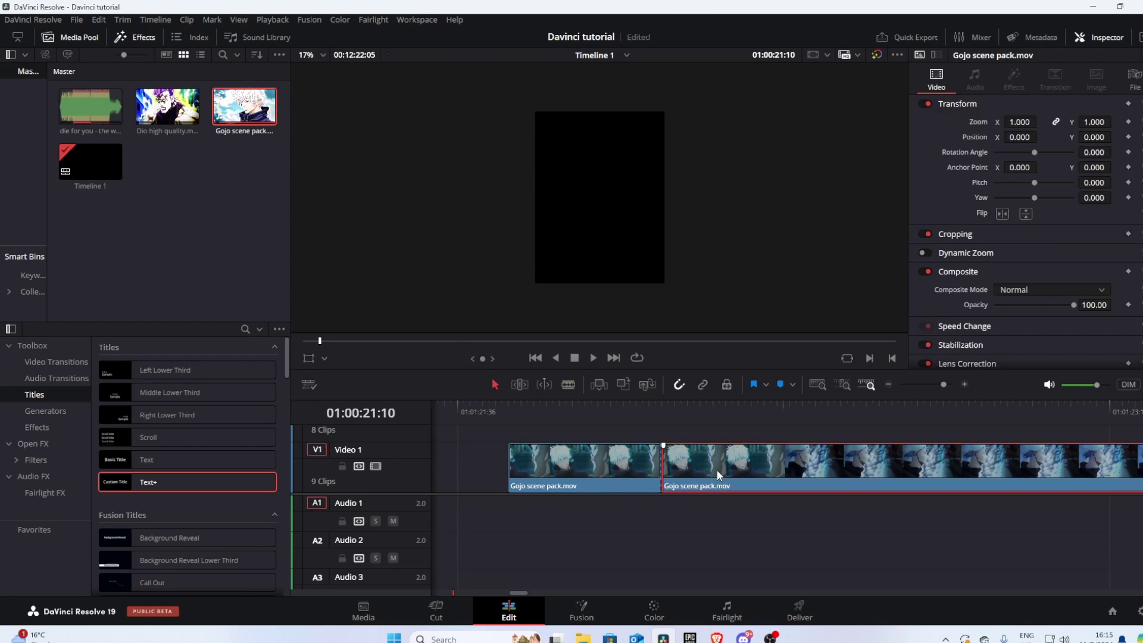
key("BackSpace")
Move the kept Gojo shot to the start of Video 1 and extend its end to the first audio cut
left_click_drag(1134, 593, 977, 593)
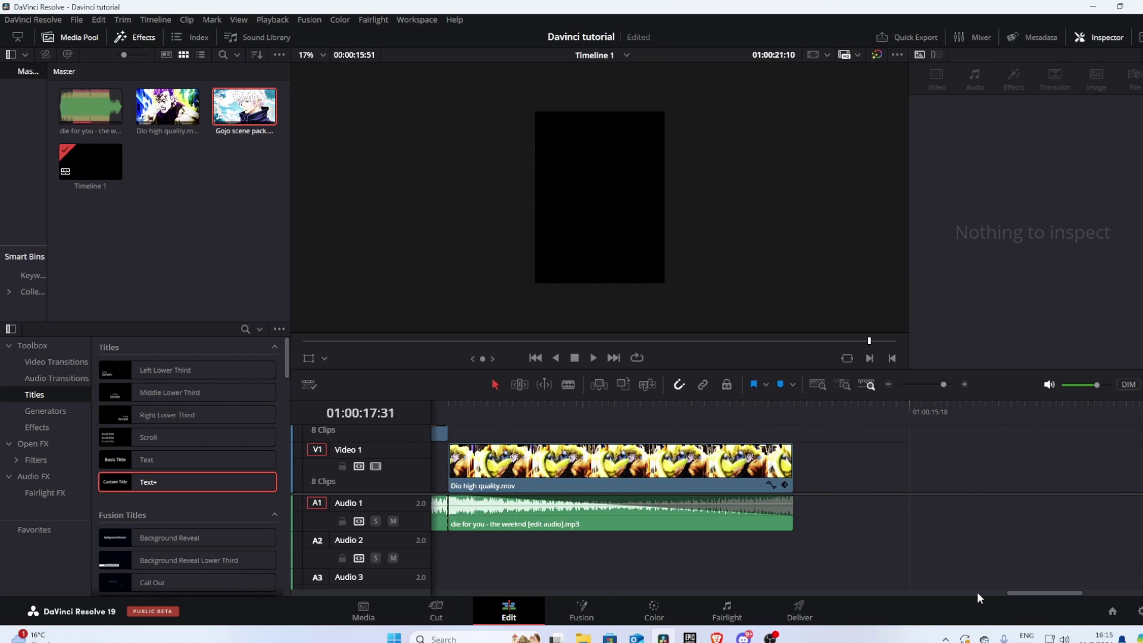
left_click(905, 468)
key("BackSpace")
left_click_drag(904, 466, 411, 469)
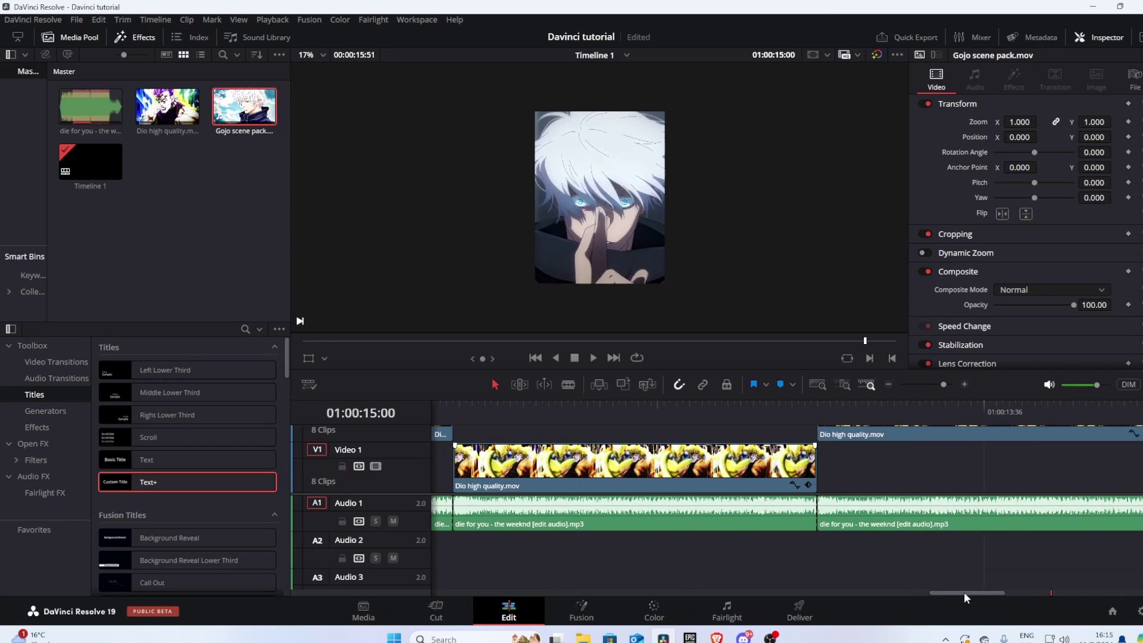
left_click_drag(963, 594, 1069, 569)
left_click_drag(632, 470, 396, 480)
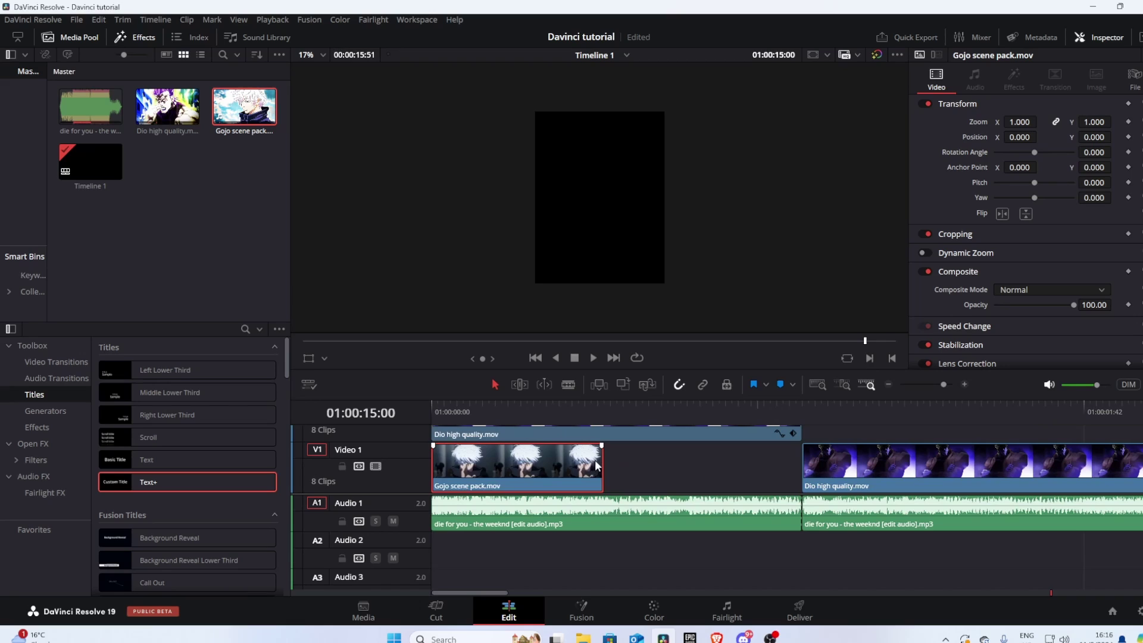
left_click_drag(599, 466, 800, 470)
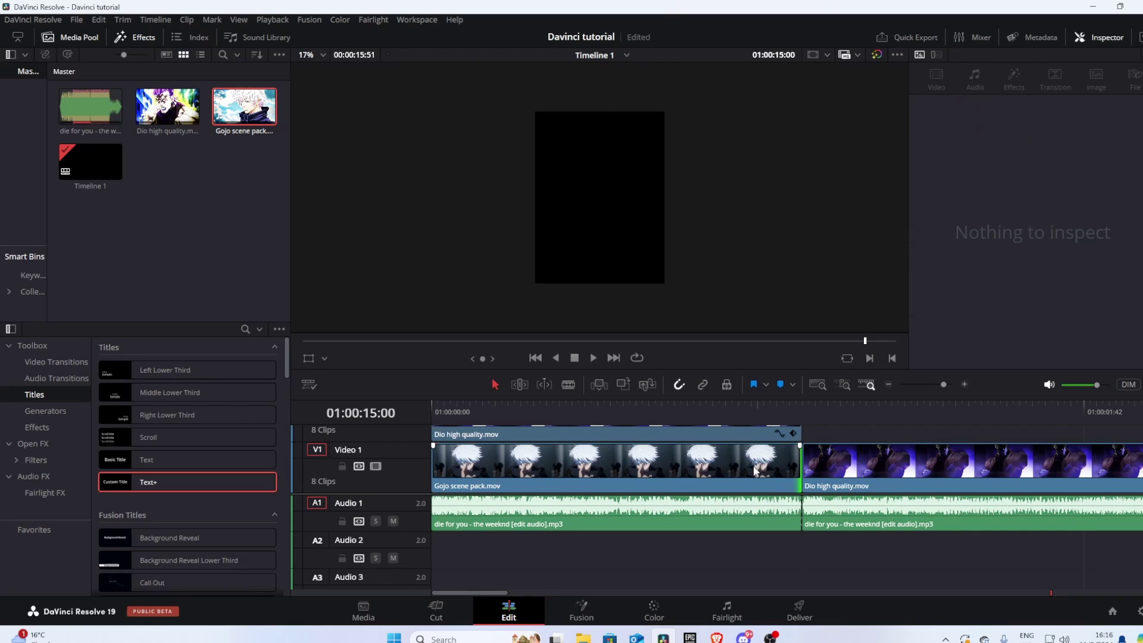
Set the Gojo clip's zoom to 0.51 and its Y position to -430 so it fills the lower half
left_click(755, 471)
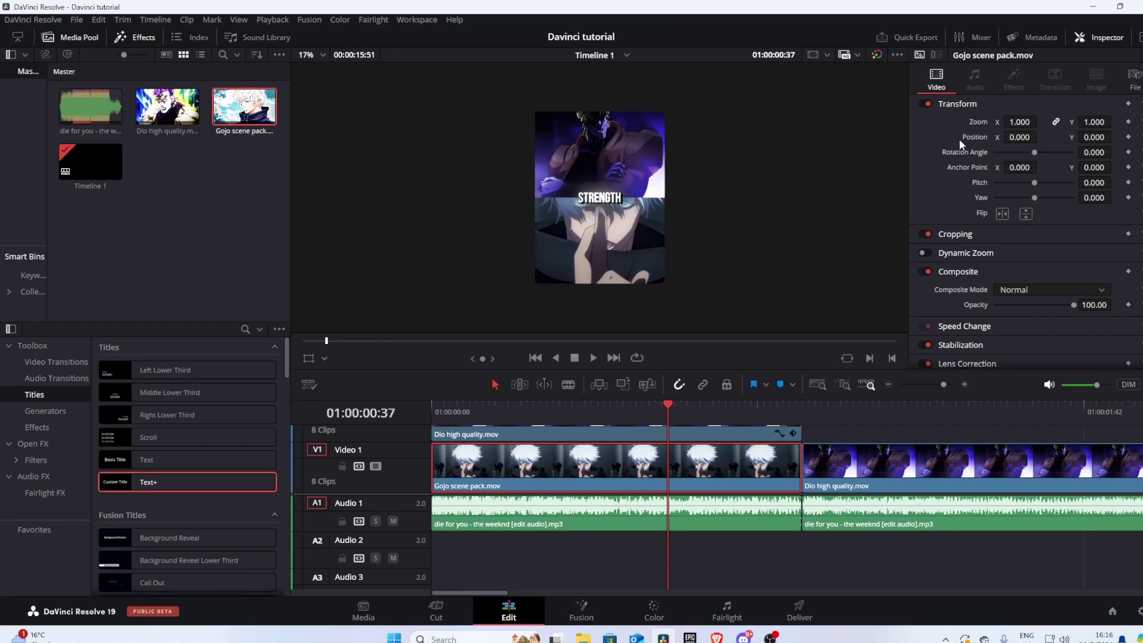
left_click(1019, 122)
key("BackSpace")
type("0.51")
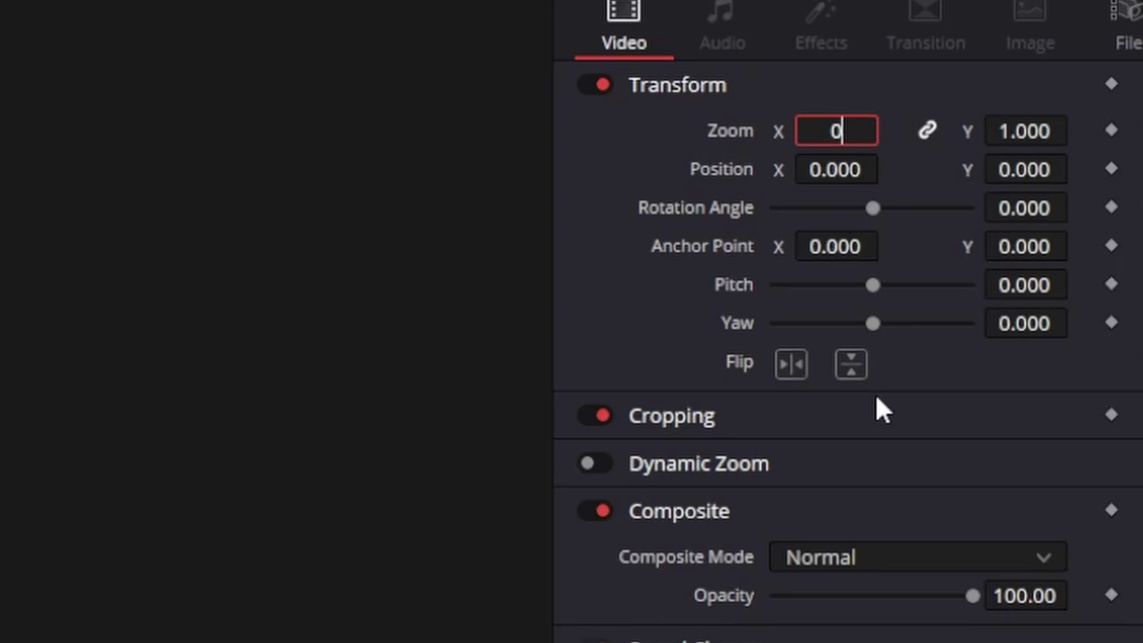
key("Return")
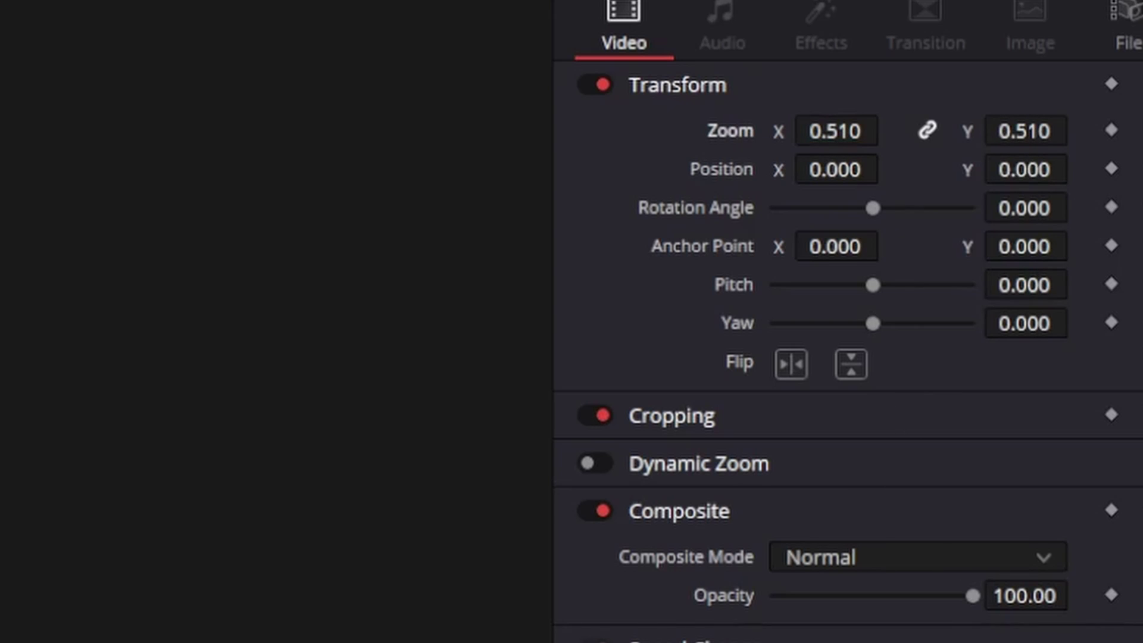
left_click(1025, 170)
key("BackSpace")
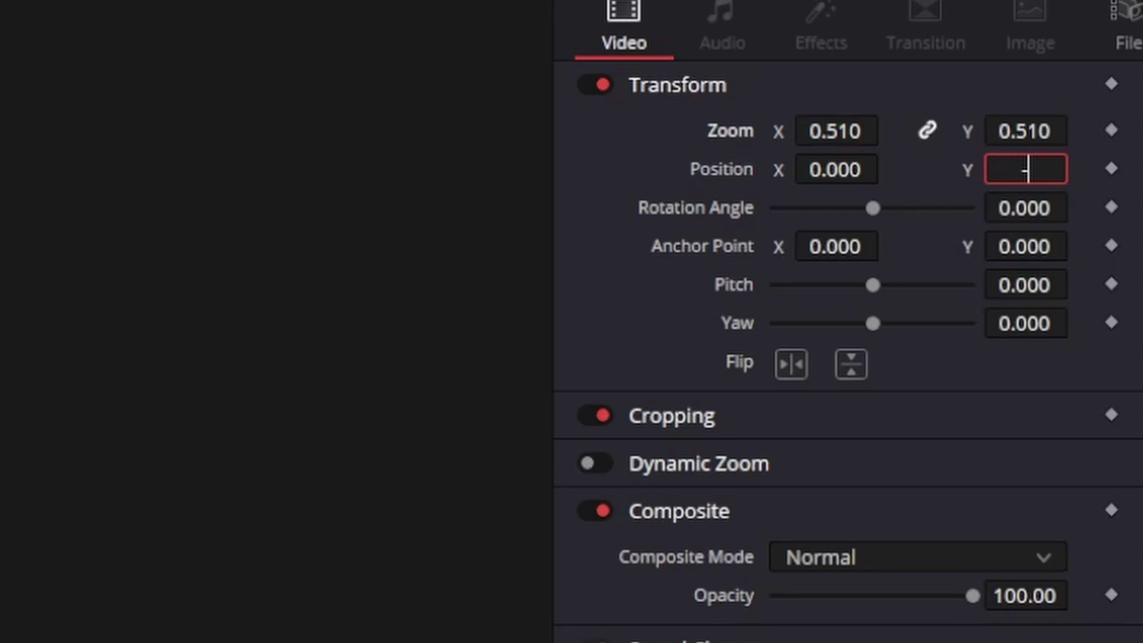
type("-430")
key("Return")
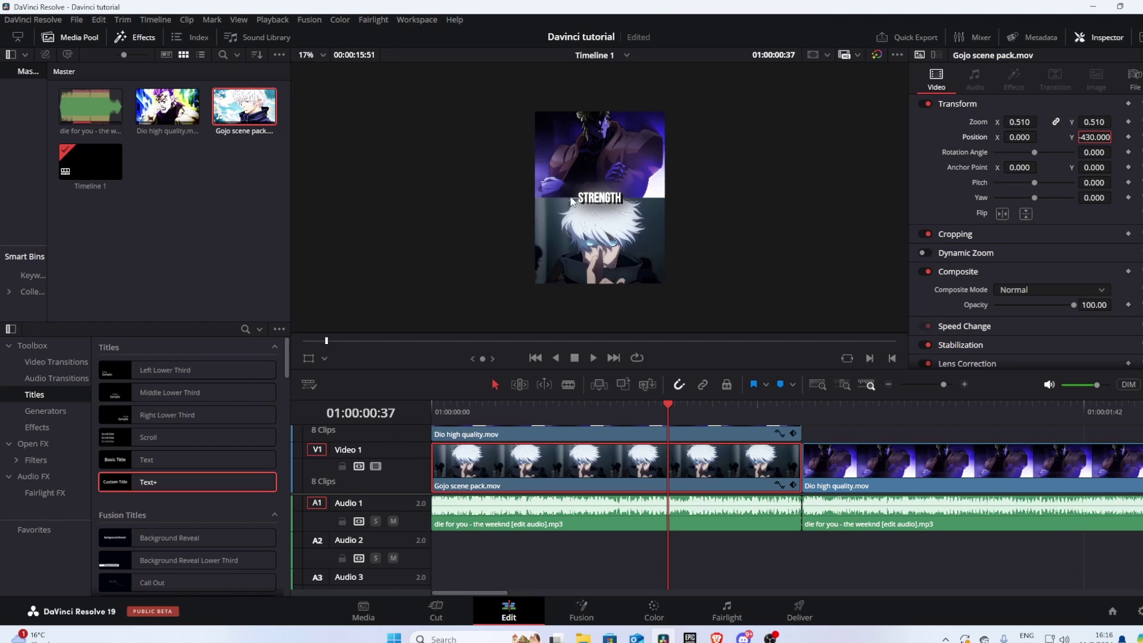
Duplicate the half-height Gojo clip along Video 1 into the gaps beneath the split-screen Dio clips, aligned with the audio cuts
left_click_drag(516, 477, 707, 472, "alt")
left_click_drag(990, 463, 980, 469)
left_click_drag(866, 473, 265, 457, "alt")
key("ctrl+z")
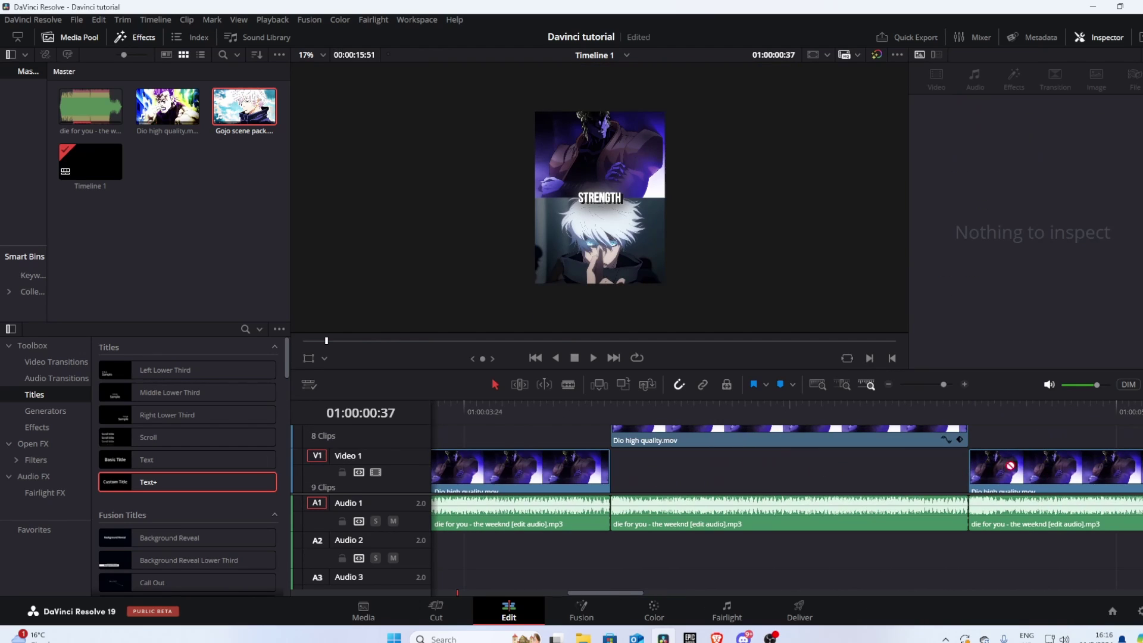
left_click_drag(589, 592, 547, 569)
left_click_drag(585, 475, 940, 468, "alt")
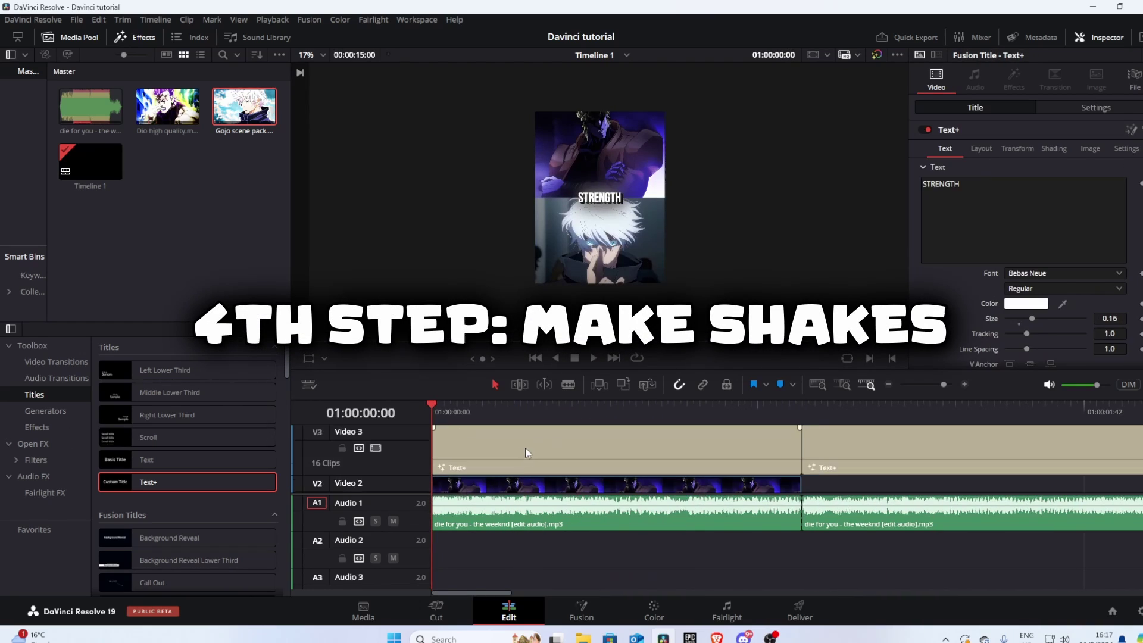
Add an Adjustment Clip on Video 5 at the timeline start, above the titles
scroll(513, 472, "up", 2)
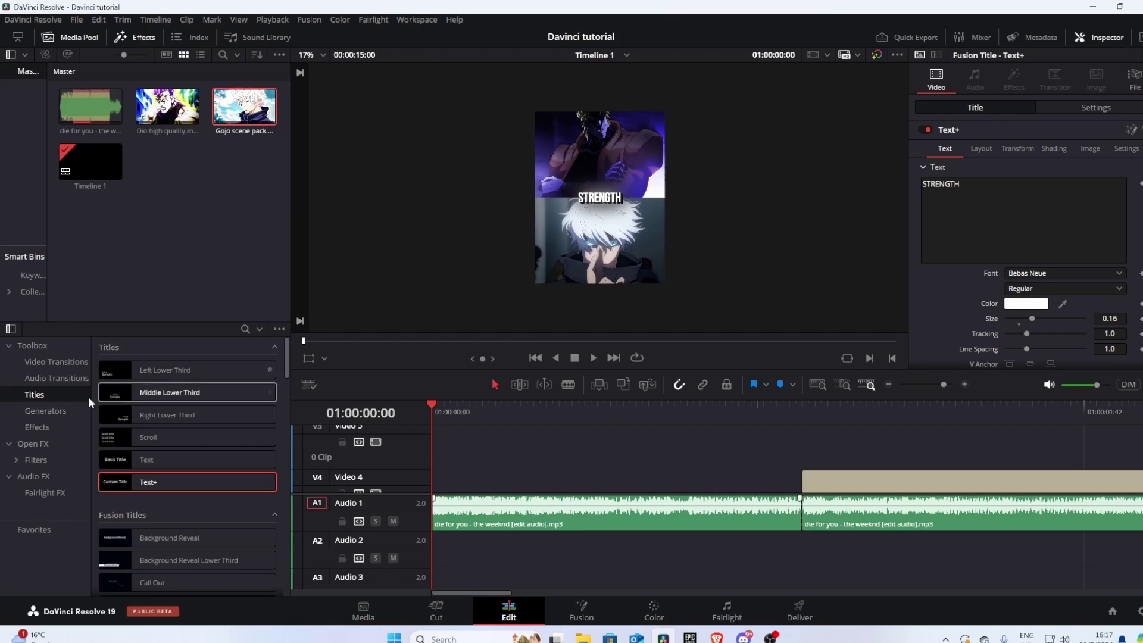
left_click(34, 427)
left_click_drag(175, 377, 434, 446)
scroll(539, 441, "down", 3)
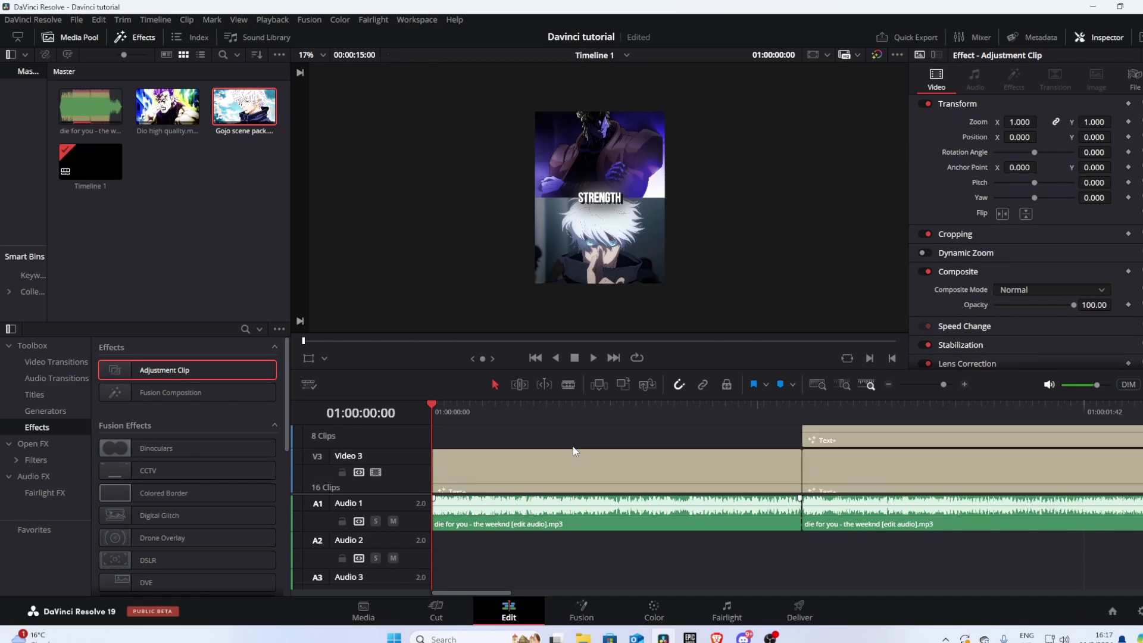
left_click_drag(493, 592, 523, 471)
scroll(536, 458, "left", 3)
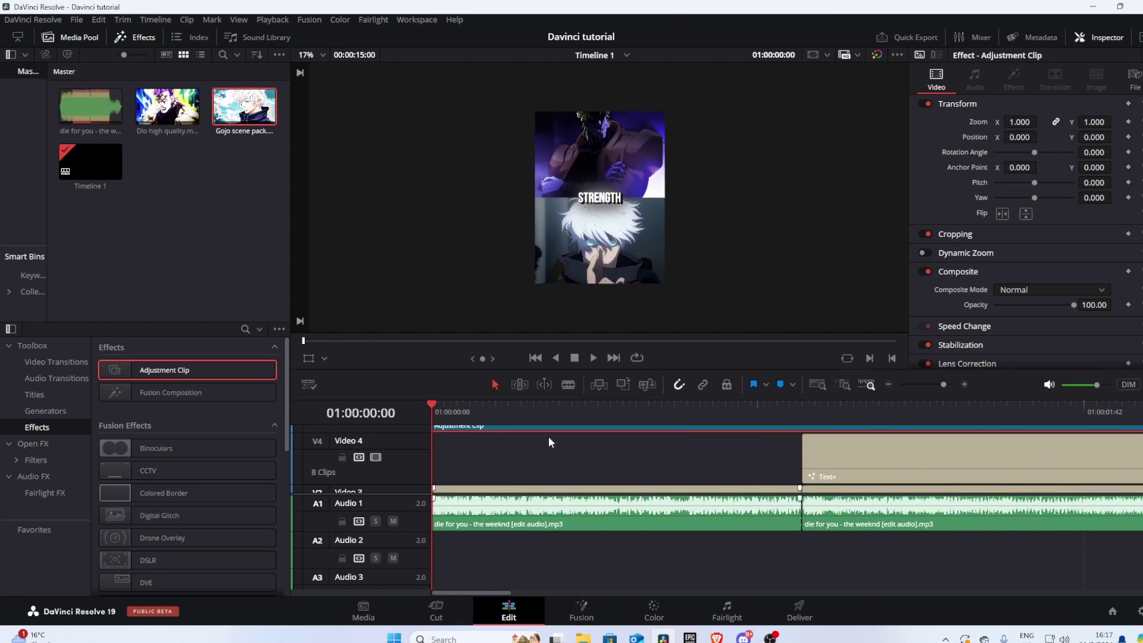
Cut the adjustment clip at the first audio cut and delete the part after it
scroll(548, 439, "up", 2)
key("b")
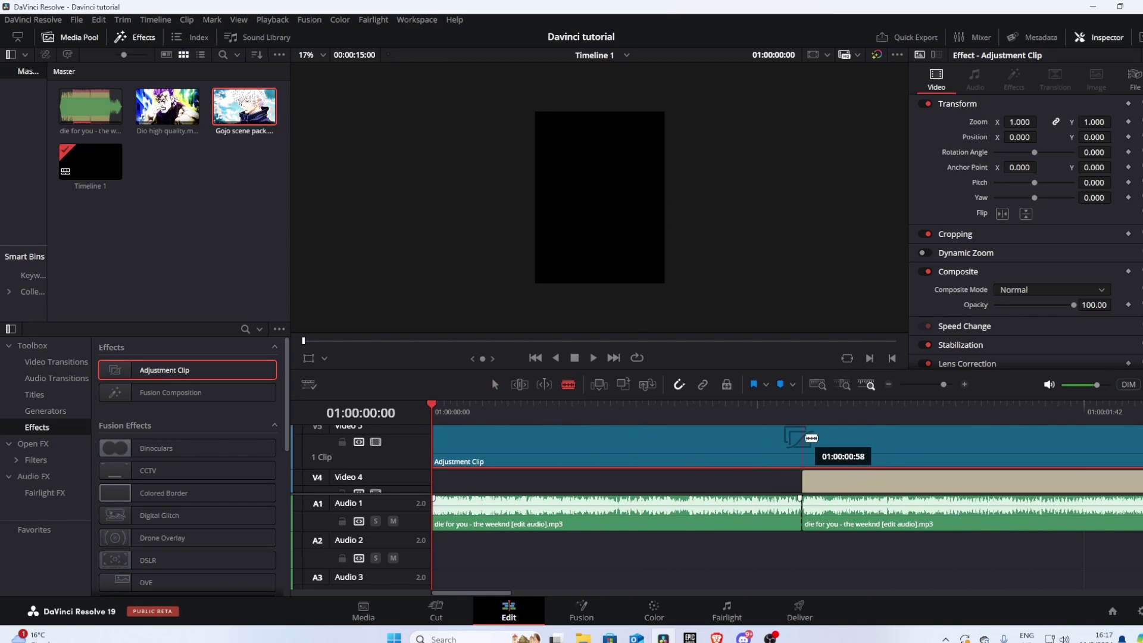
left_click(800, 455)
key("Delete")
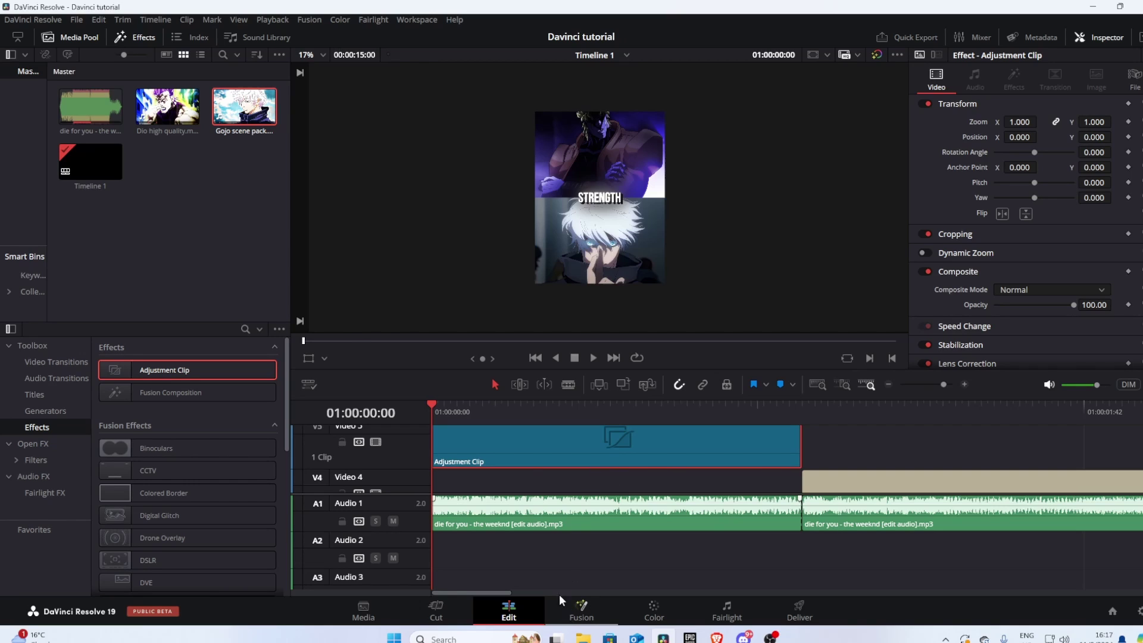
Open the adjustment clip in the Fusion page and space the MediaIn1 and MediaOut1 nodes further apart
right_click(524, 446)
left_click(588, 376)
left_click_drag(278, 457, 360, 506)
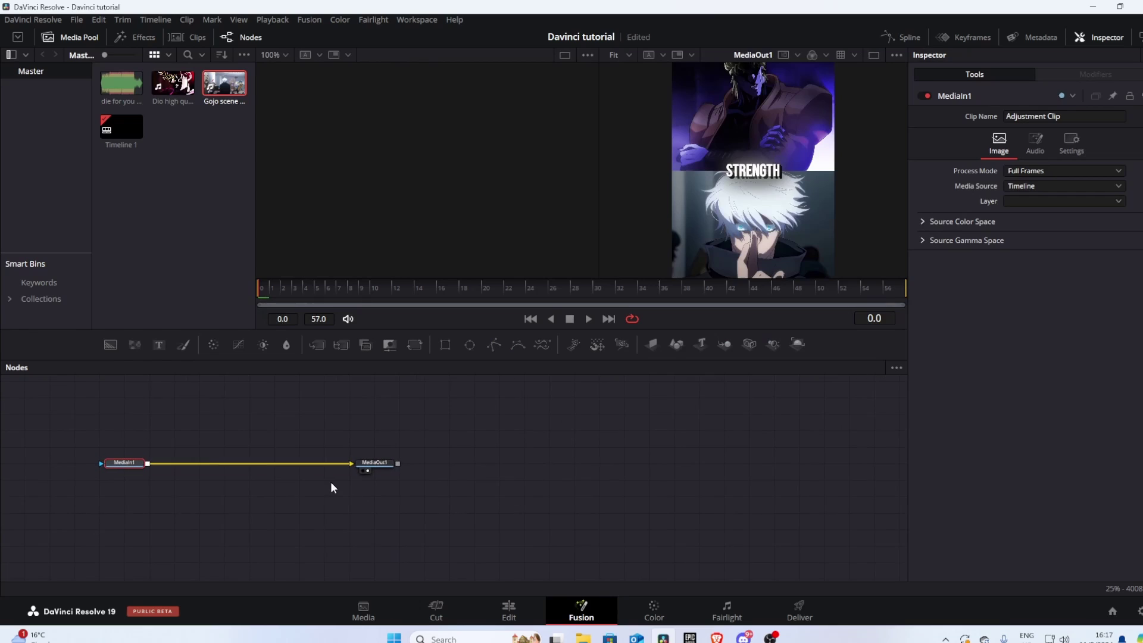
scroll(318, 475, "up", 3)
scroll(454, 479, "down", 3)
left_click_drag(567, 480, 688, 479)
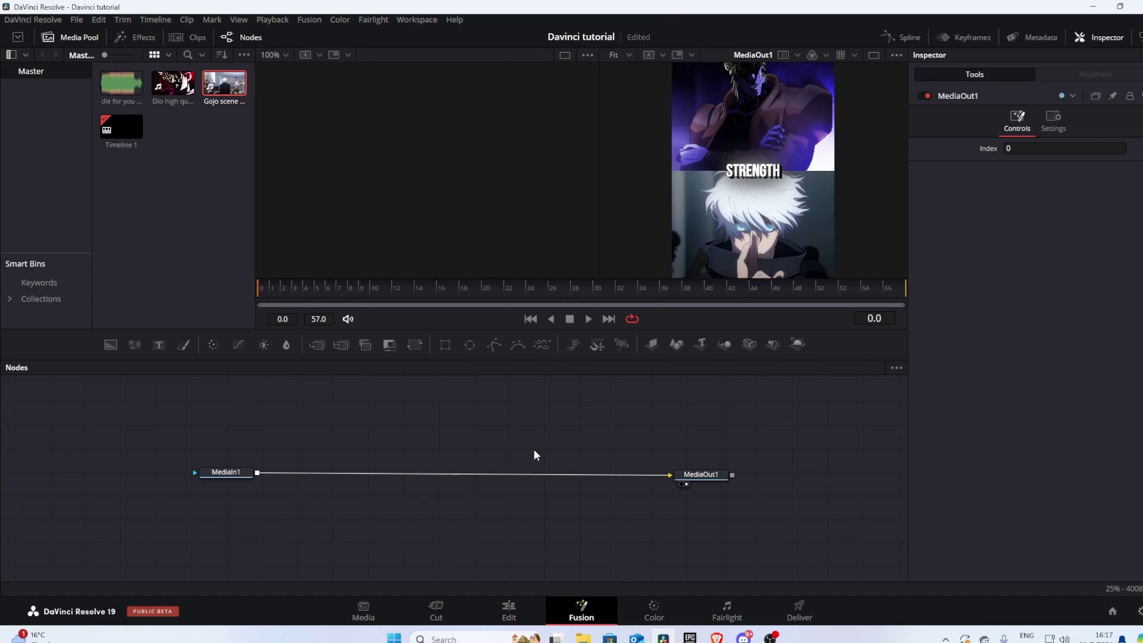
Insert a Transform node between MediaIn1 and MediaOut1
key("shift+space")
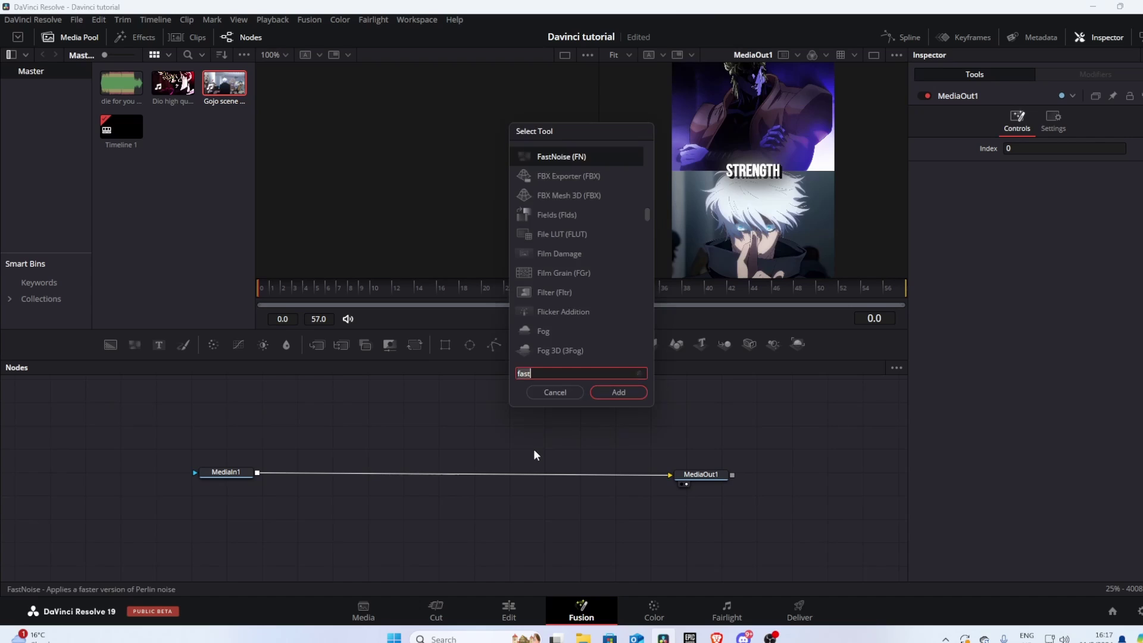
key("BackSpace")
type("t")
Modify the Transform node's Zoom with the Anim Curves modifier
right_click(983, 213)
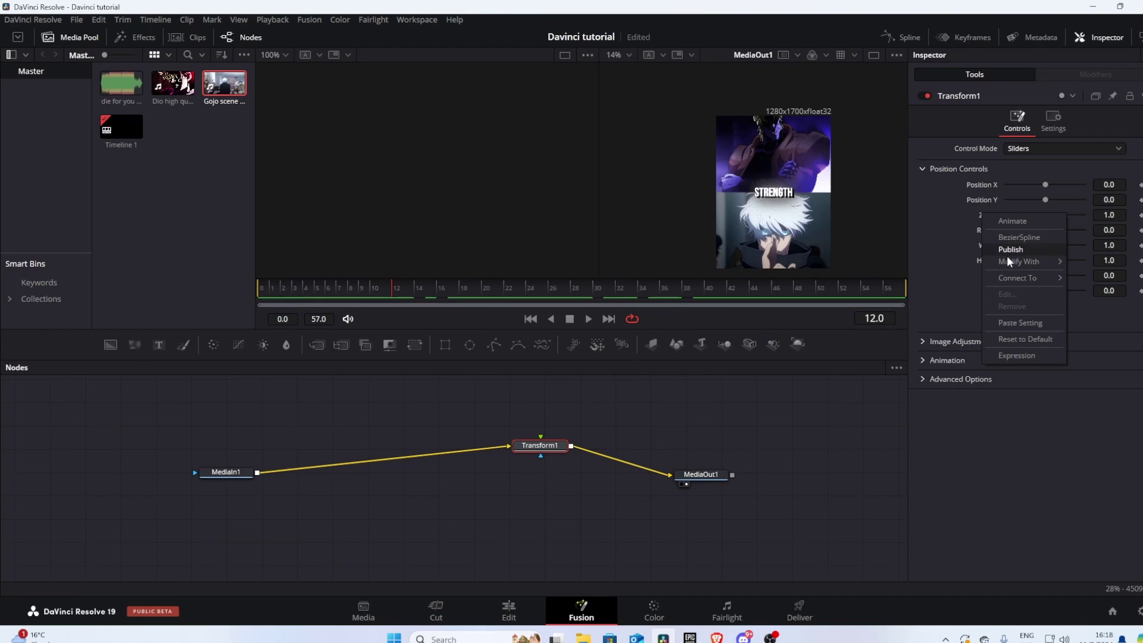
mouse_move(1011, 267)
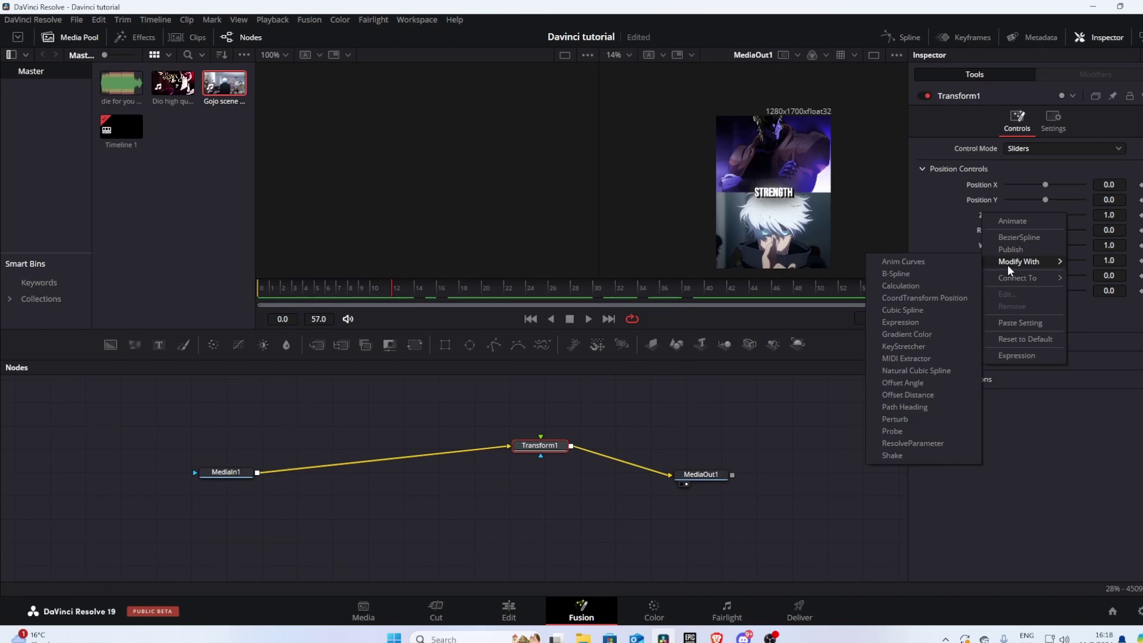
left_click(919, 225)
right_click(989, 218)
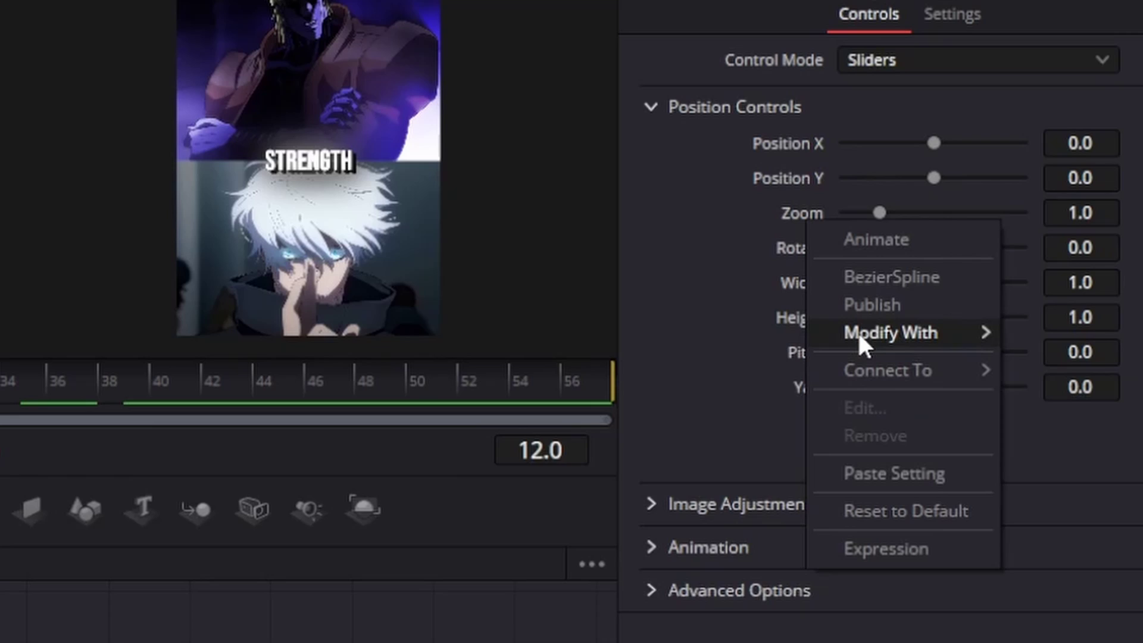
mouse_move(857, 332)
left_click(780, 326)
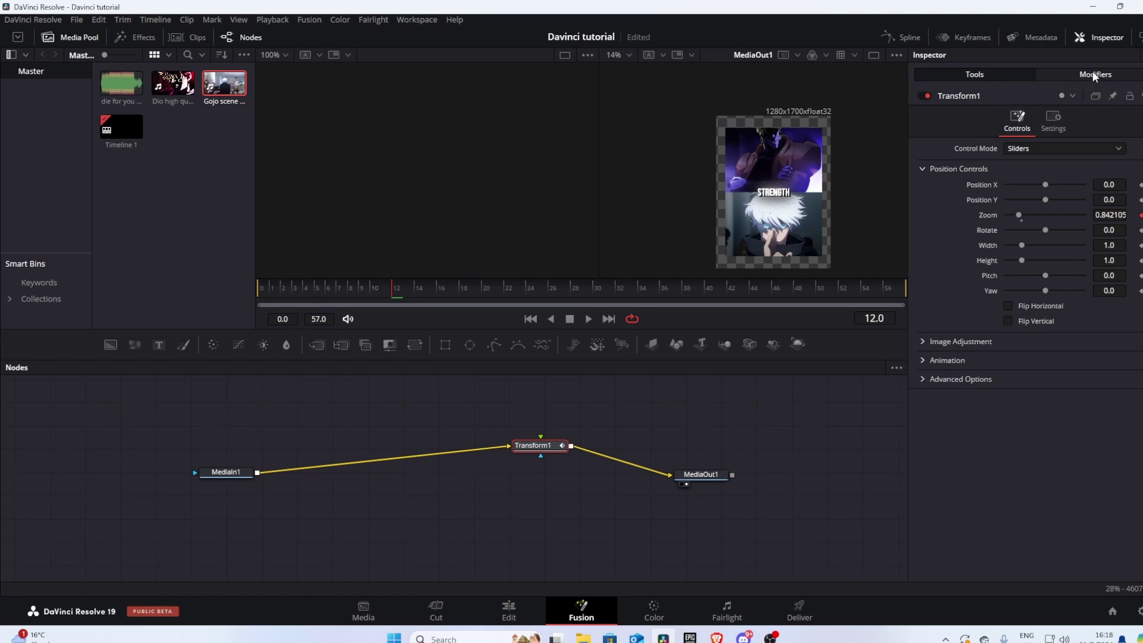
Set the zoom modifier's curve source to Duration and its curve type to Custom
left_click(1095, 74)
left_click(1027, 162)
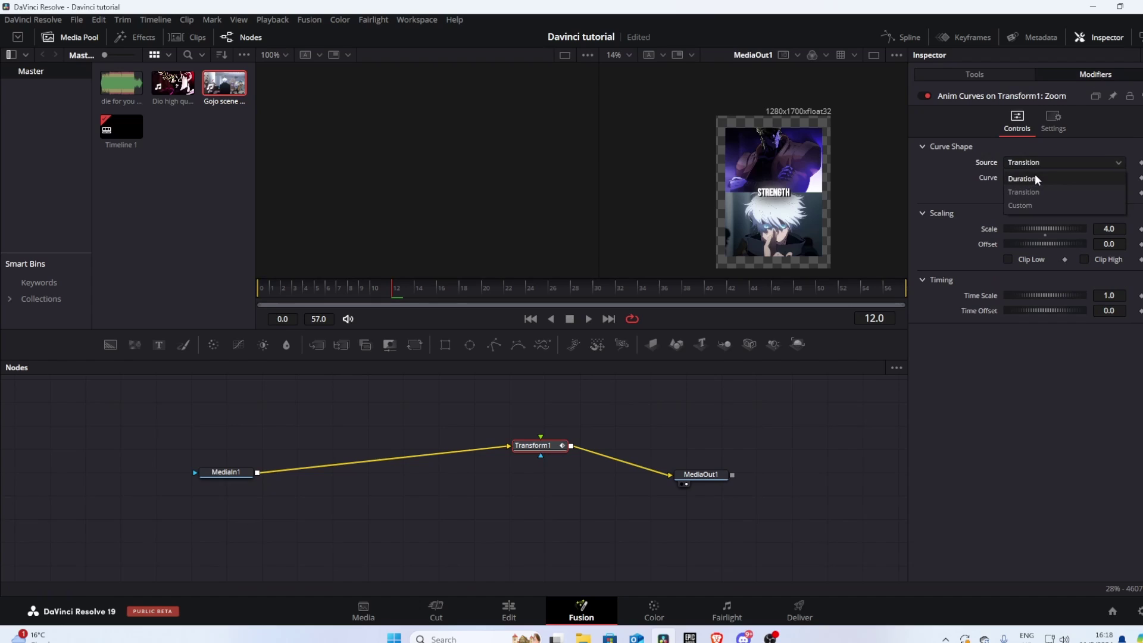
left_click(1035, 174)
left_click(1036, 179)
left_click(1030, 219)
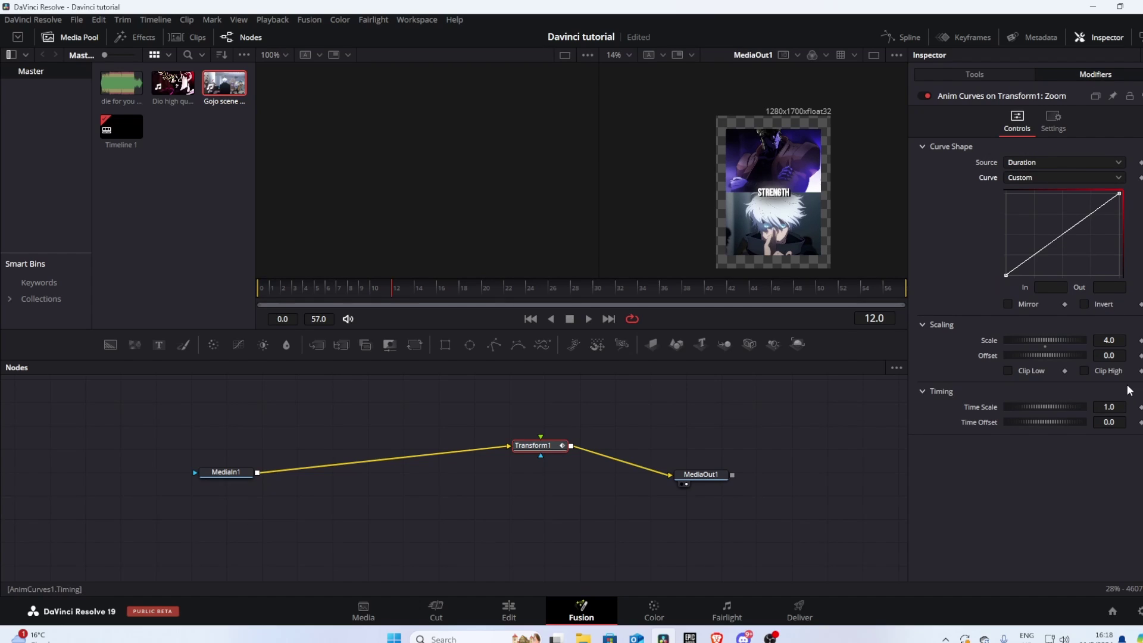
At the first frame, set the zoom curve's Offset to 1.3 and its Scale to a small negative value
left_click_drag(450, 291, 176, 284)
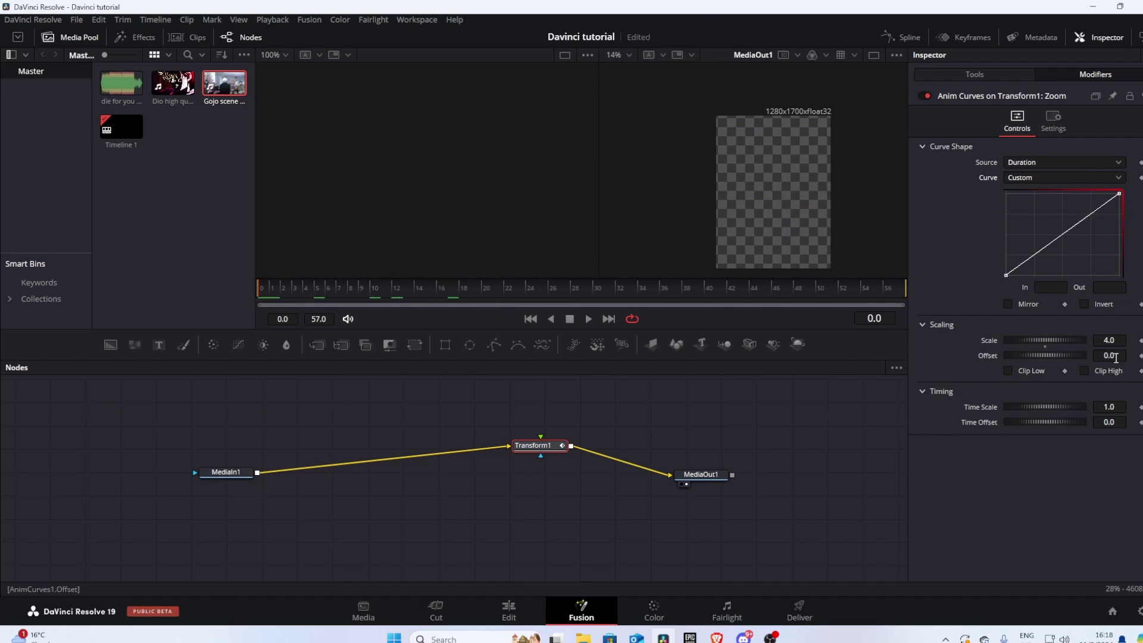
double_click(1112, 355)
type("1")
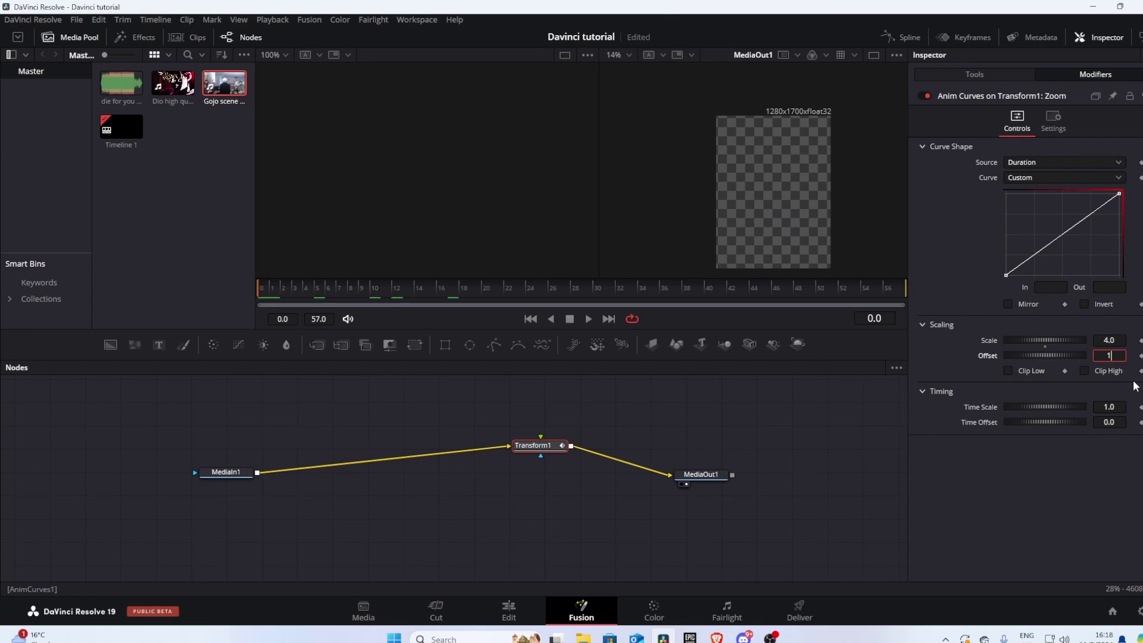
type(".3")
key("Tab")
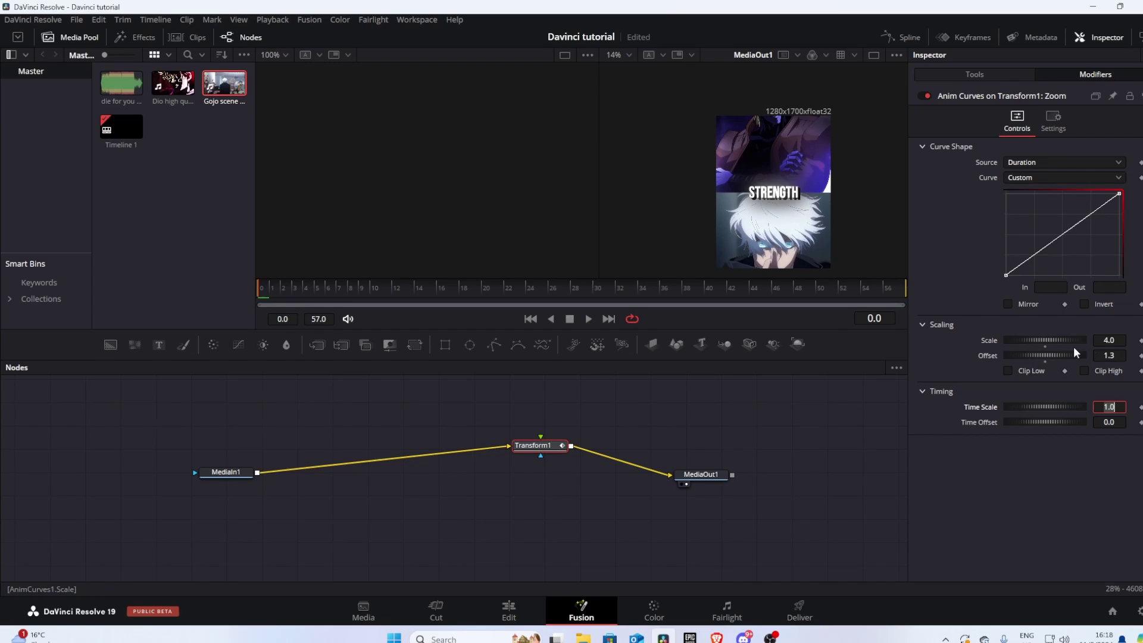
left_click(1111, 338)
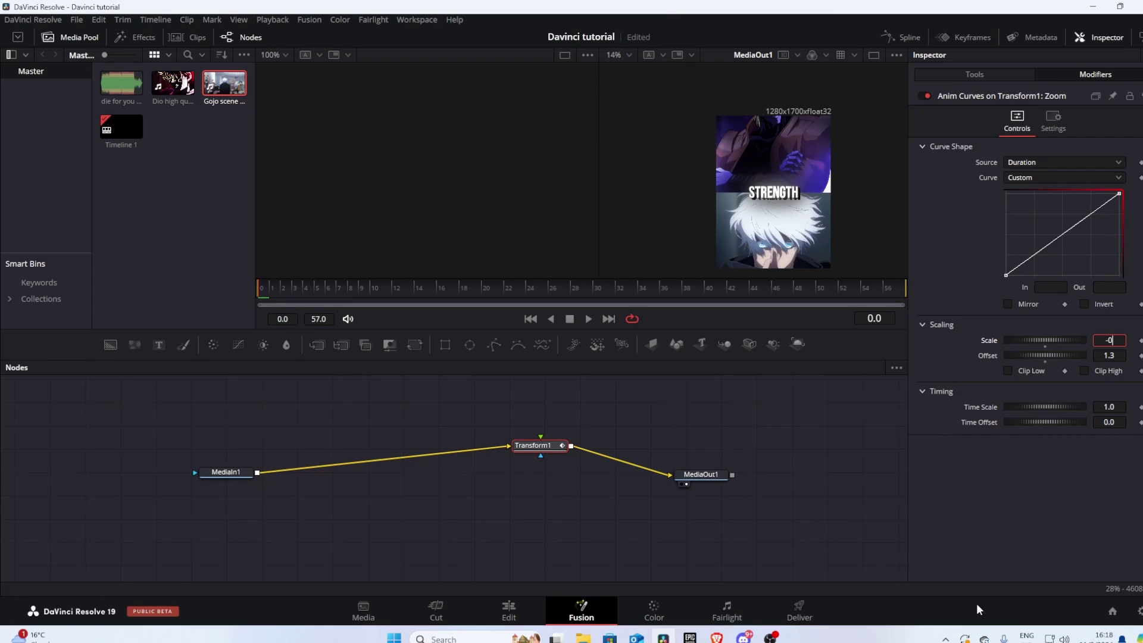
key("Tab")
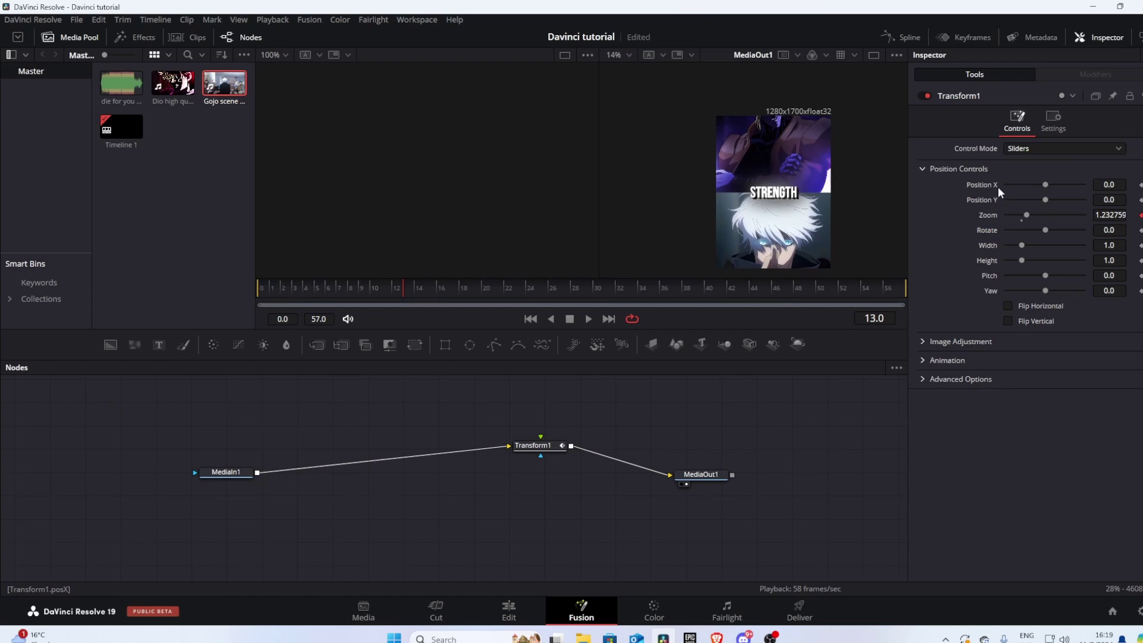
Modify Transform1's Position Y with Anim Curves, using Duration as the source and Easing as the curve
right_click(985, 195)
mouse_move(1005, 240)
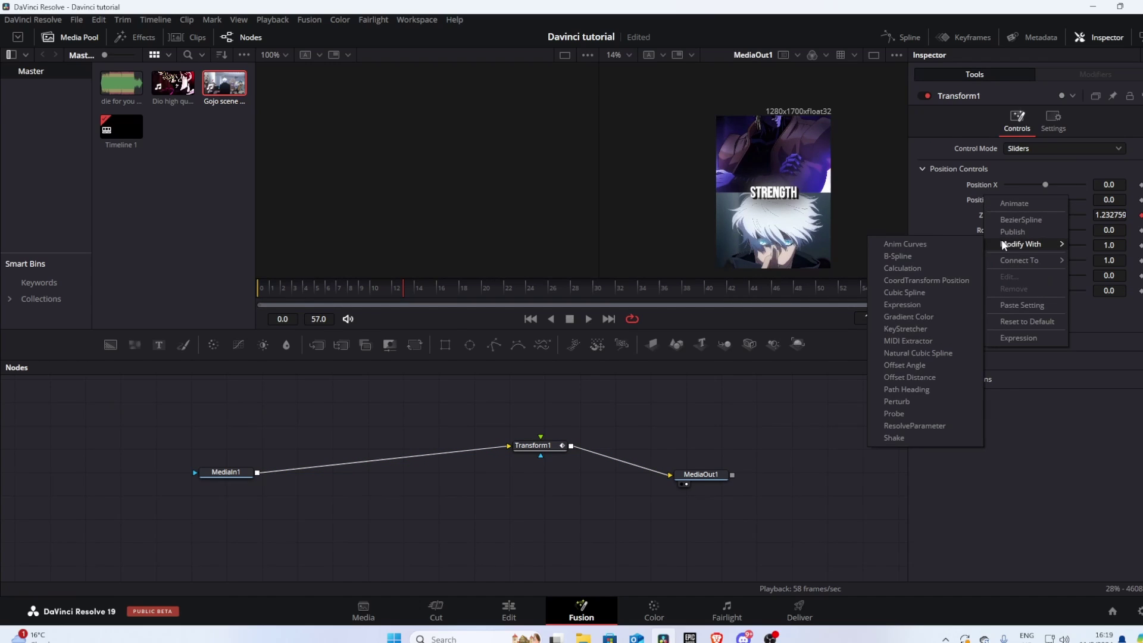
left_click(941, 245)
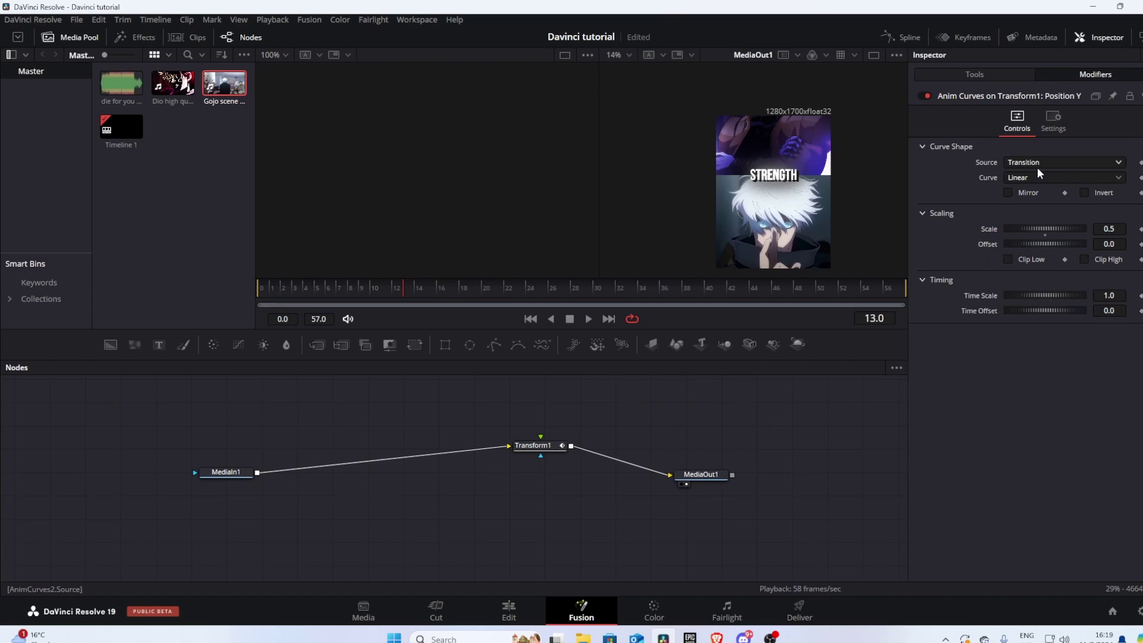
left_click(1037, 166)
left_click(1030, 190)
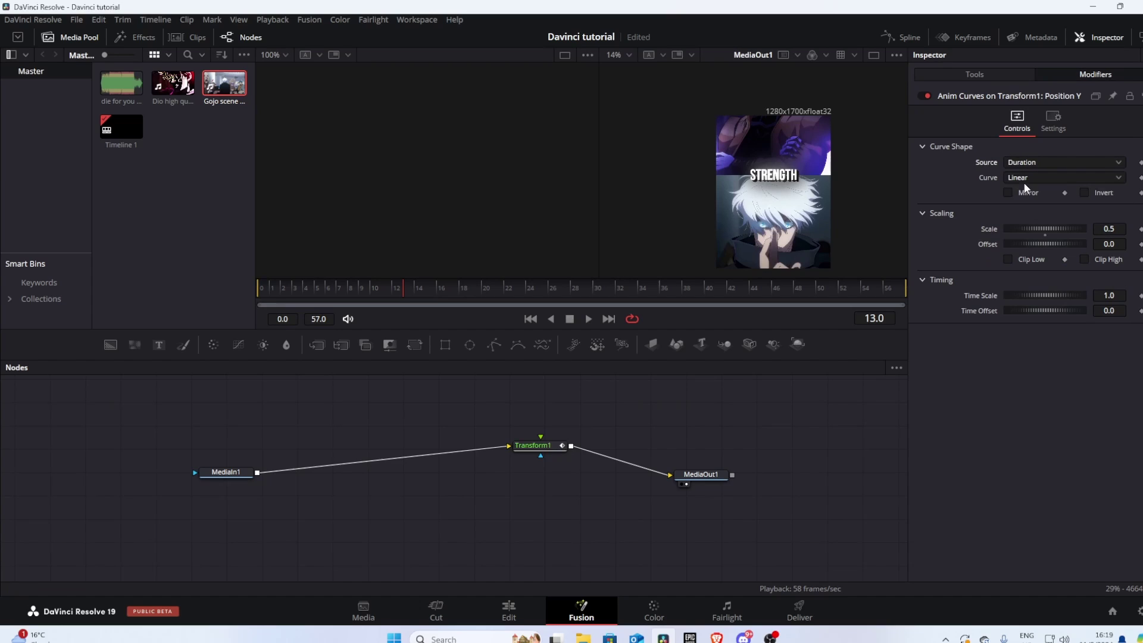
left_click(1026, 181)
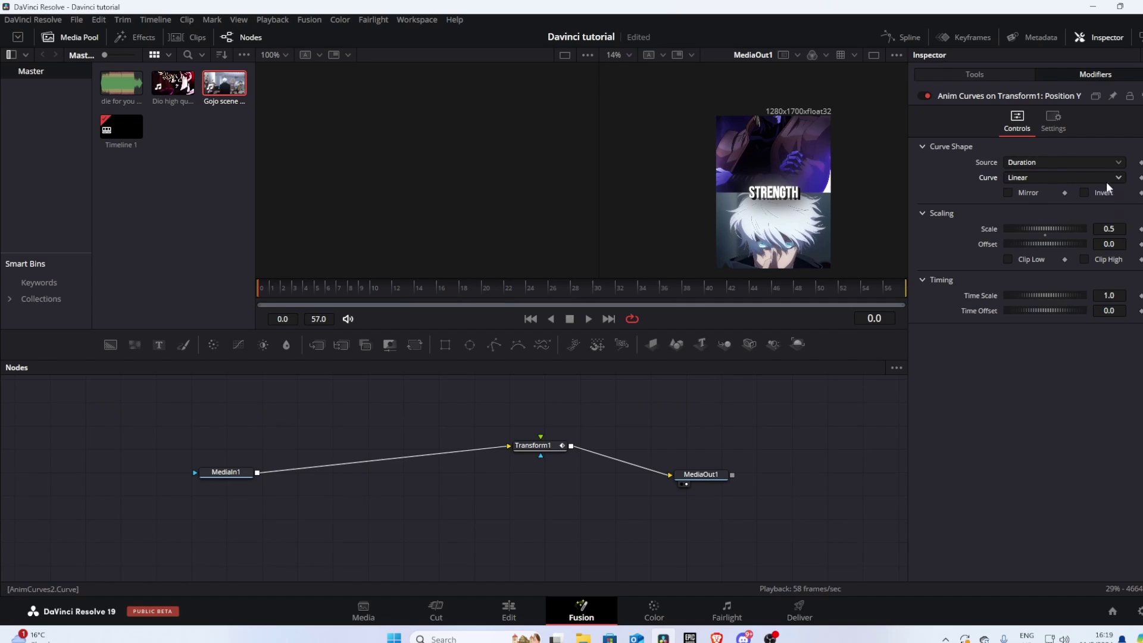
left_click(1107, 181)
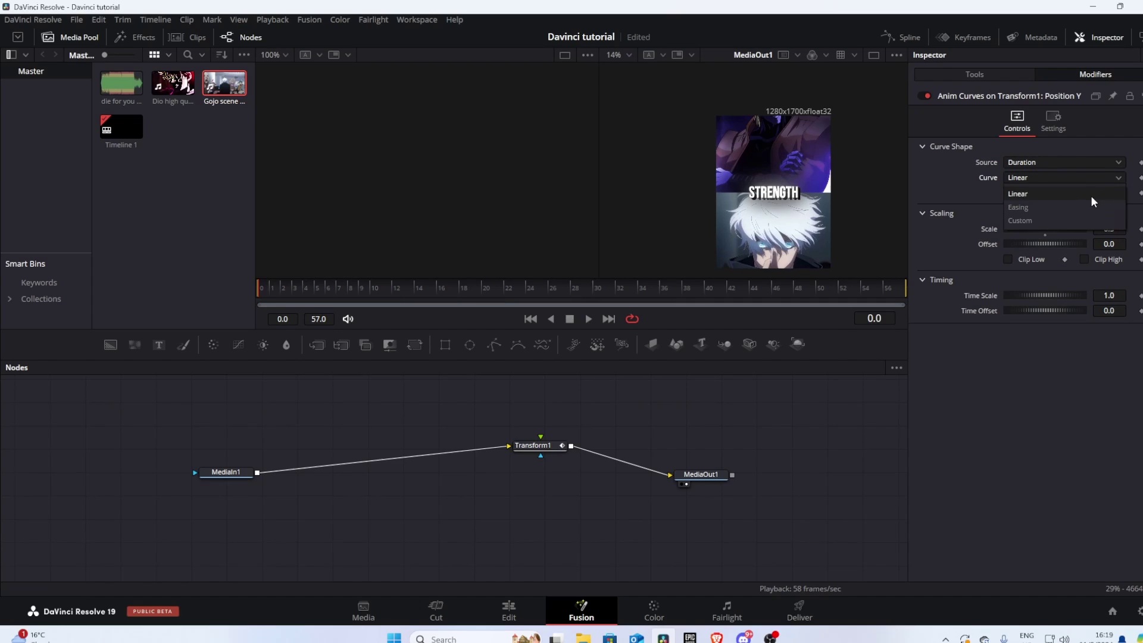
left_click(1049, 208)
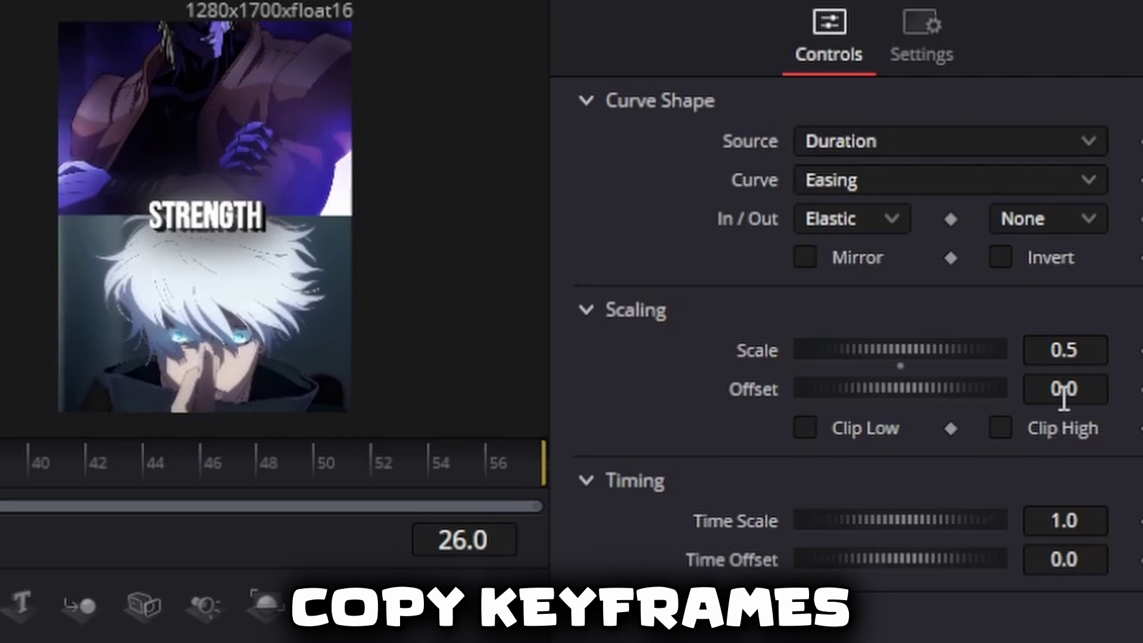
Set the Position Y curve's easing to None in and Elastic out, with an Offset of -0.5
left_click(1108, 261)
left_click(1028, 192)
left_click(869, 244)
left_click(1072, 224)
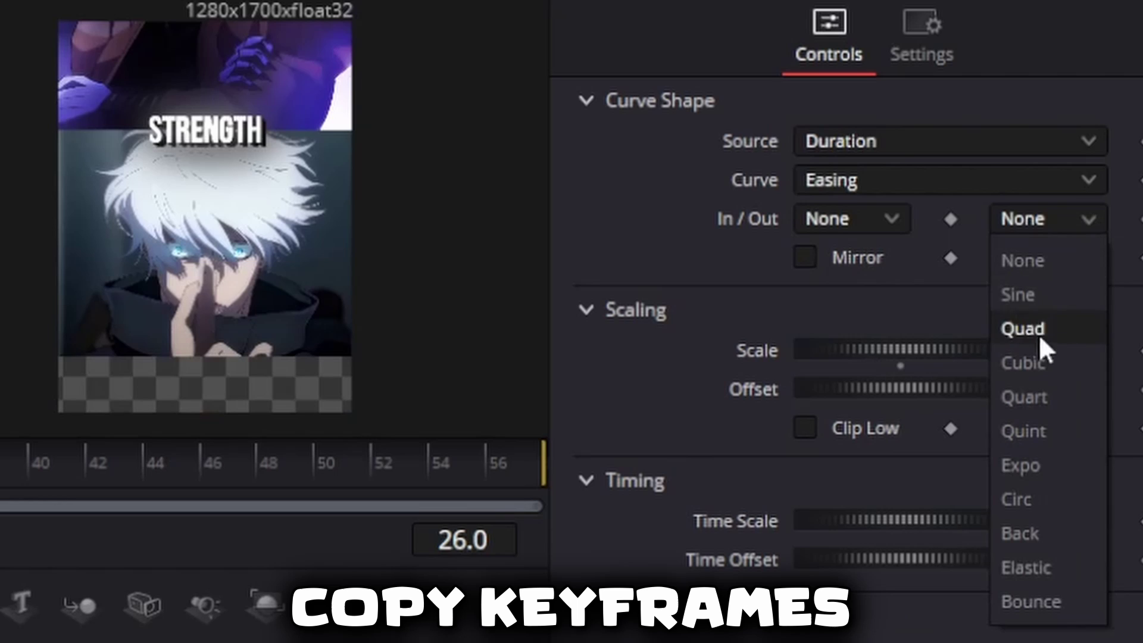
left_click(1046, 568)
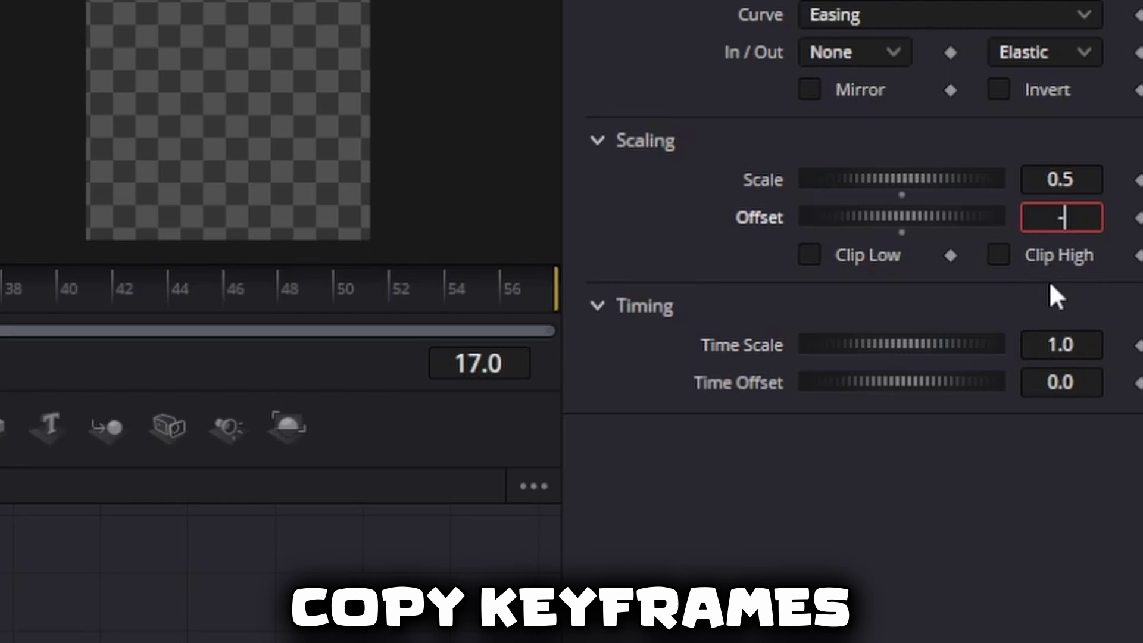
type("-0.5")
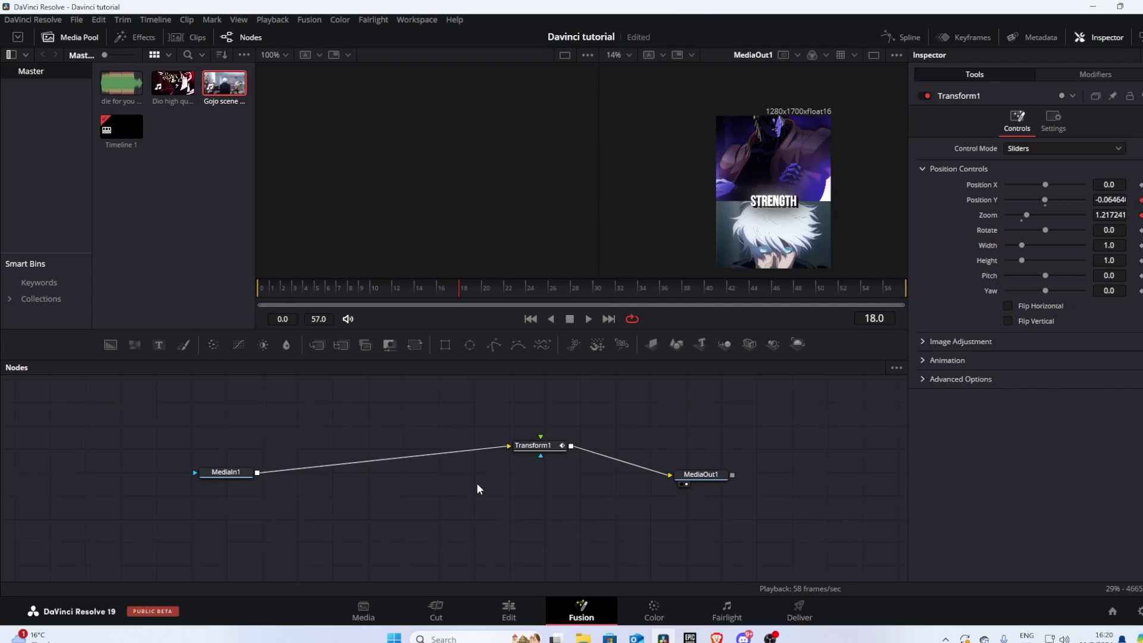
Select the Transform1 node, return to the first frame and raise its Motion Blur to 1.0
left_click(533, 445)
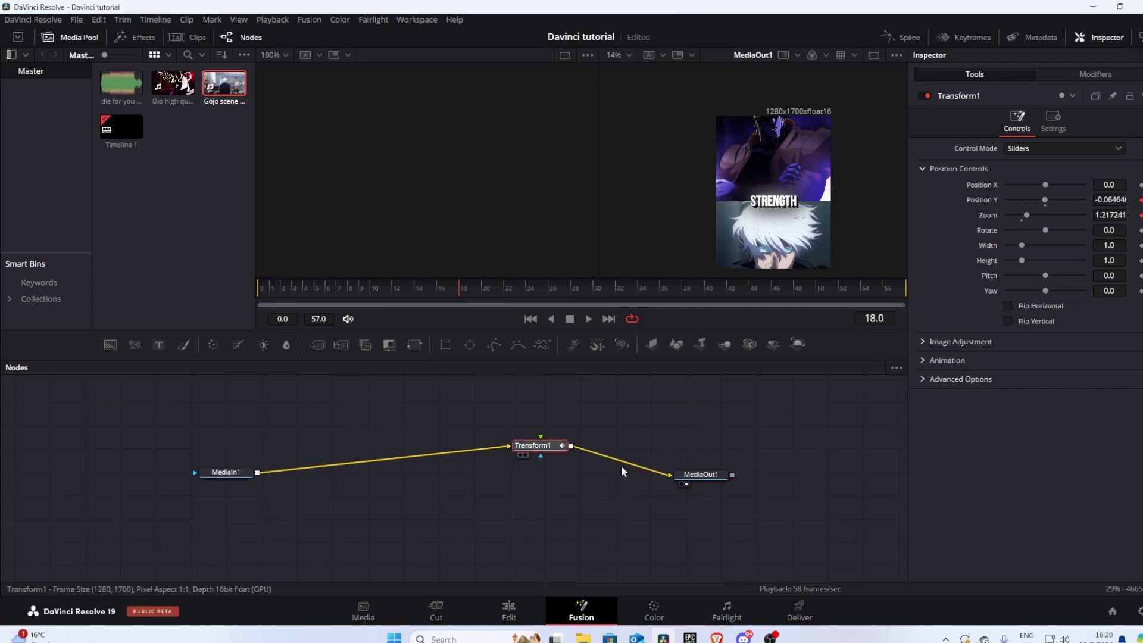
left_click_drag(541, 291, 251, 309)
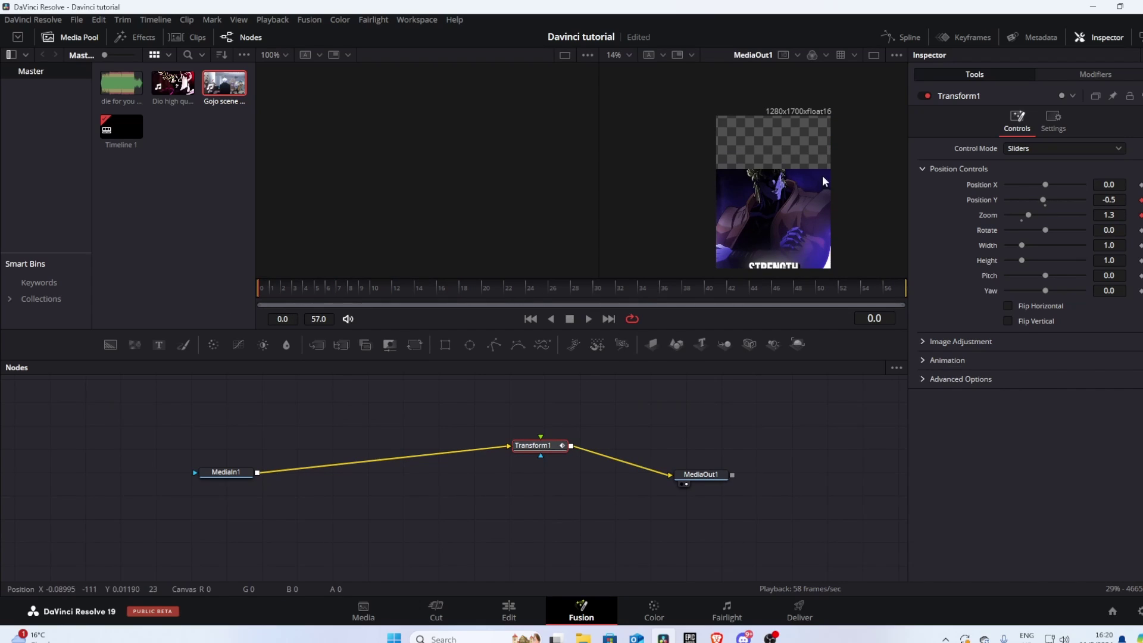
left_click(492, 613)
left_click(582, 611)
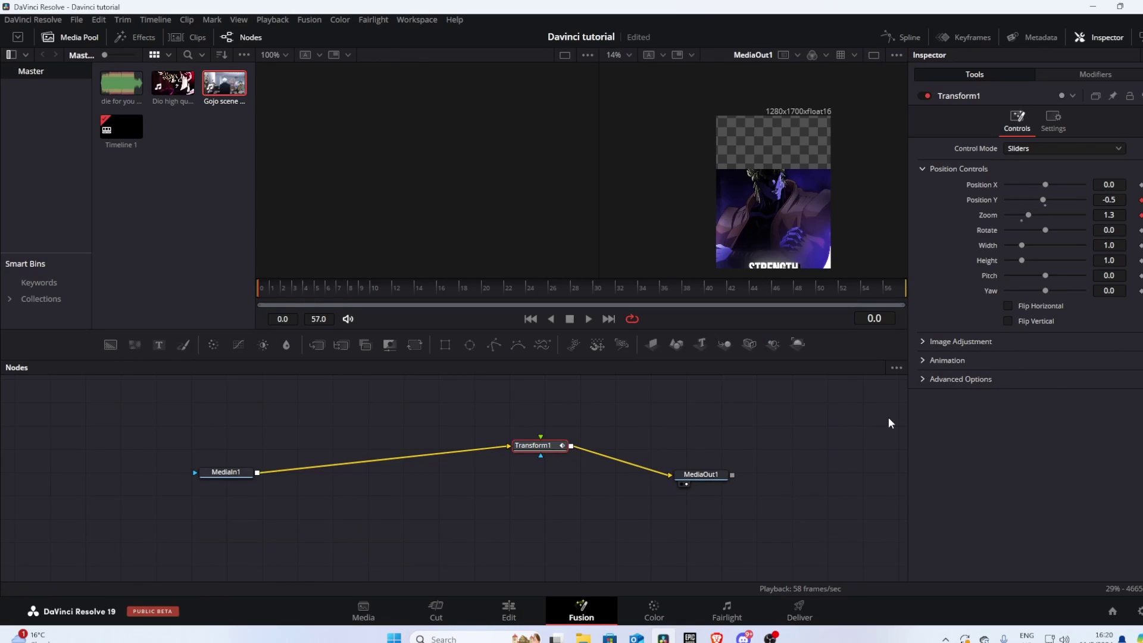
left_click(921, 362)
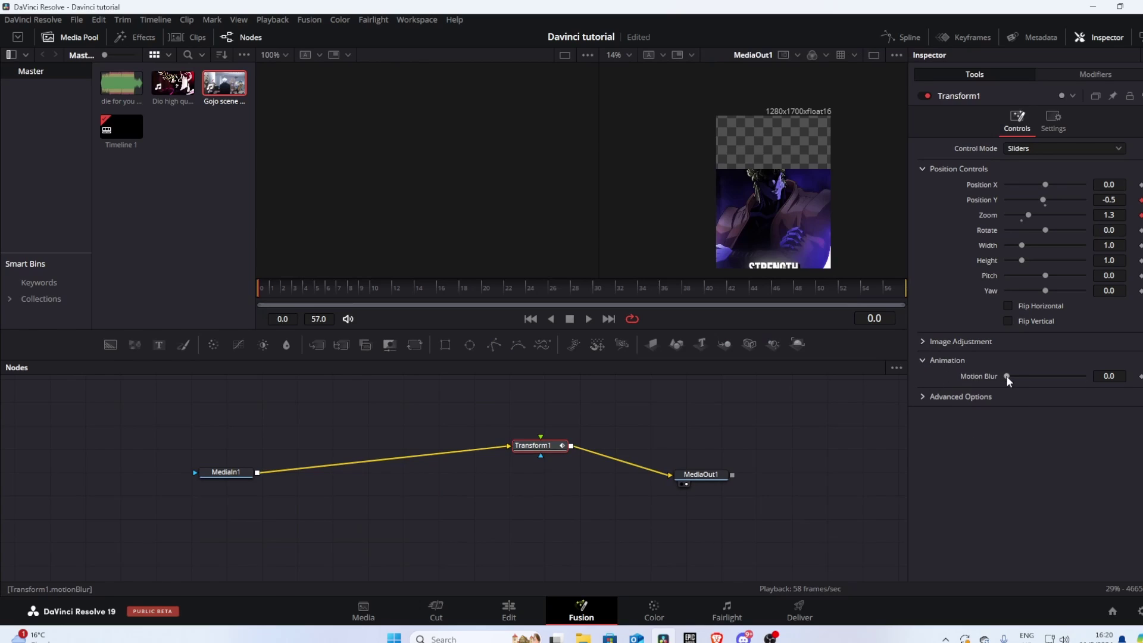
left_click_drag(1010, 373, 1083, 376)
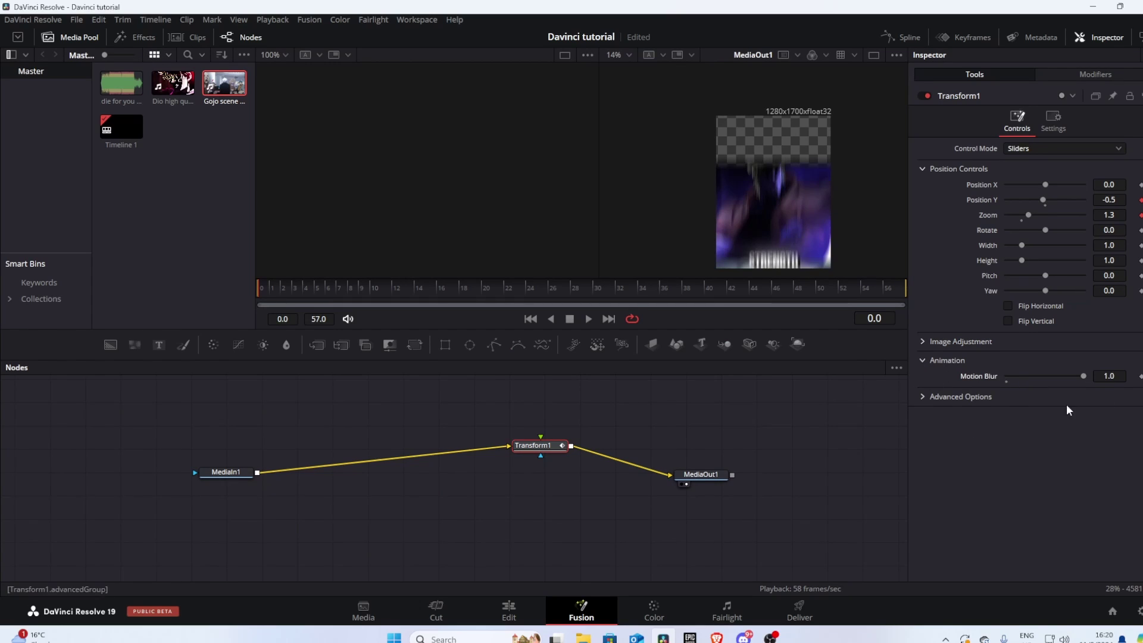
Set Transform1's Edge Behaviour to Reflect and play back the animation
left_click(921, 397)
left_click(1015, 414)
left_click(1019, 445)
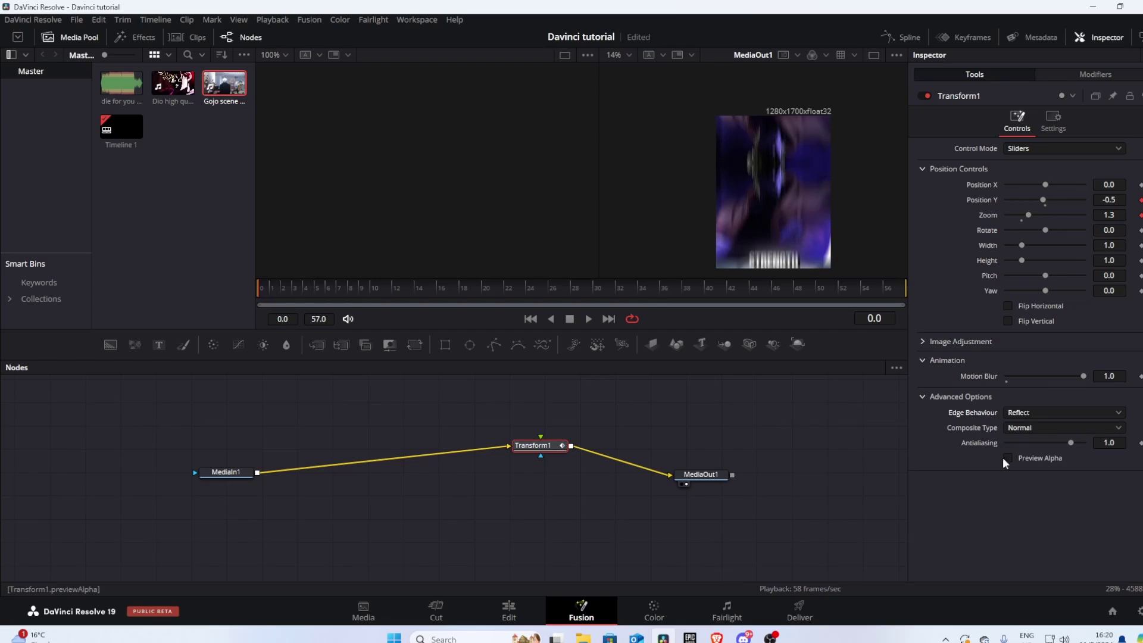
left_click(588, 319)
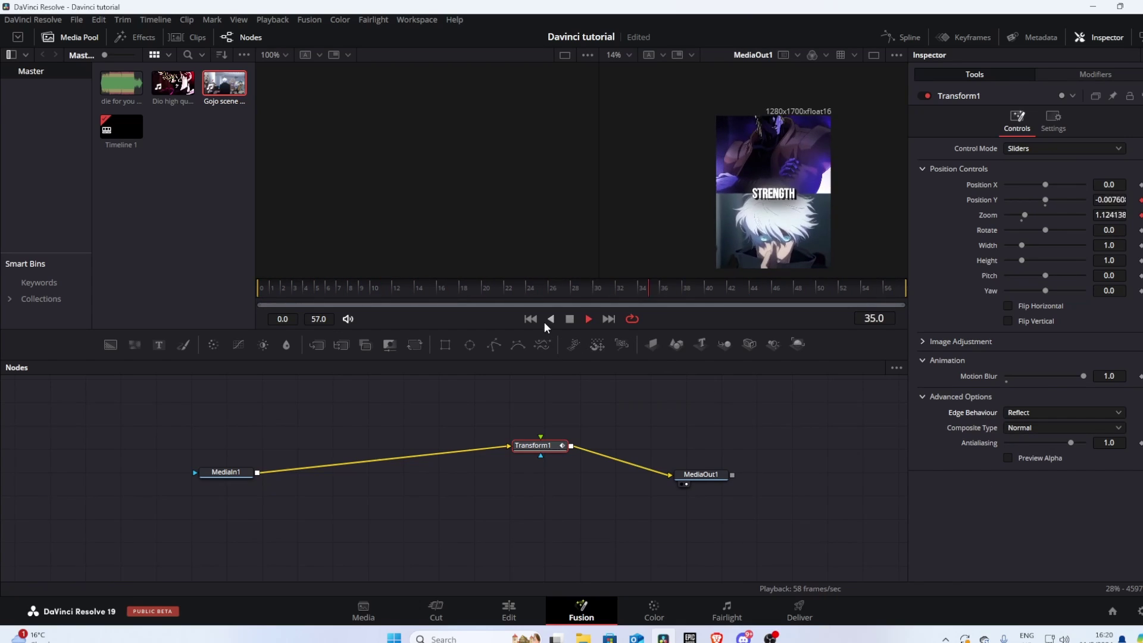
left_click(570, 319)
Move Transform1 closer to MediaIn1 and insert a Directional Blur node between Transform1 and MediaOut1
left_click(502, 441)
left_click_drag(501, 445, 375, 480)
key("shift+space")
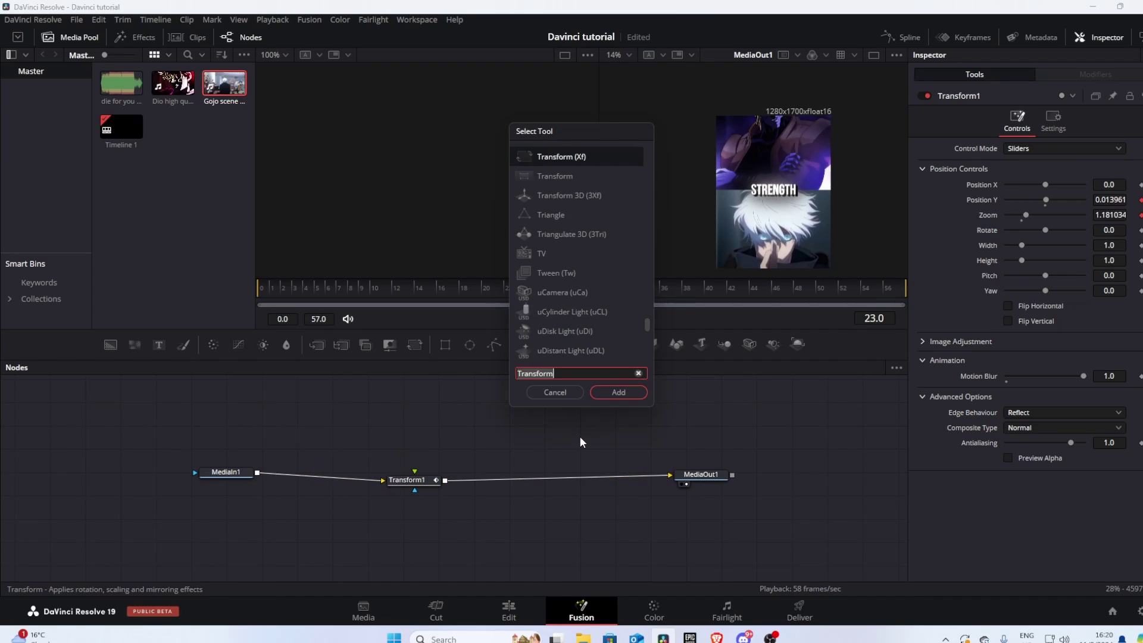
type("direc")
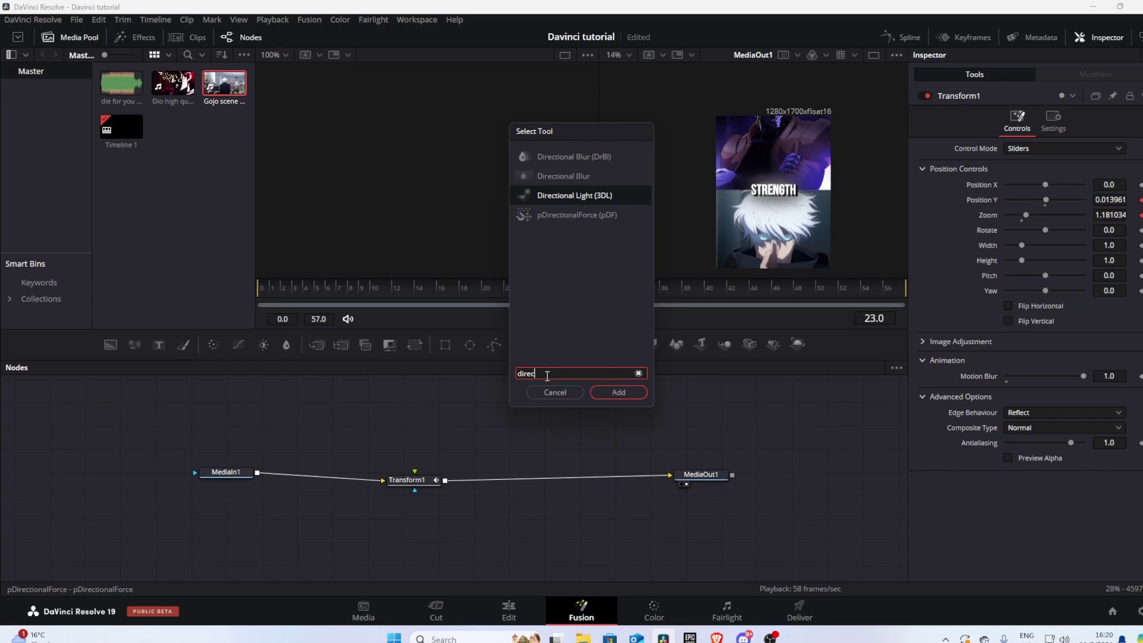
left_click(572, 176)
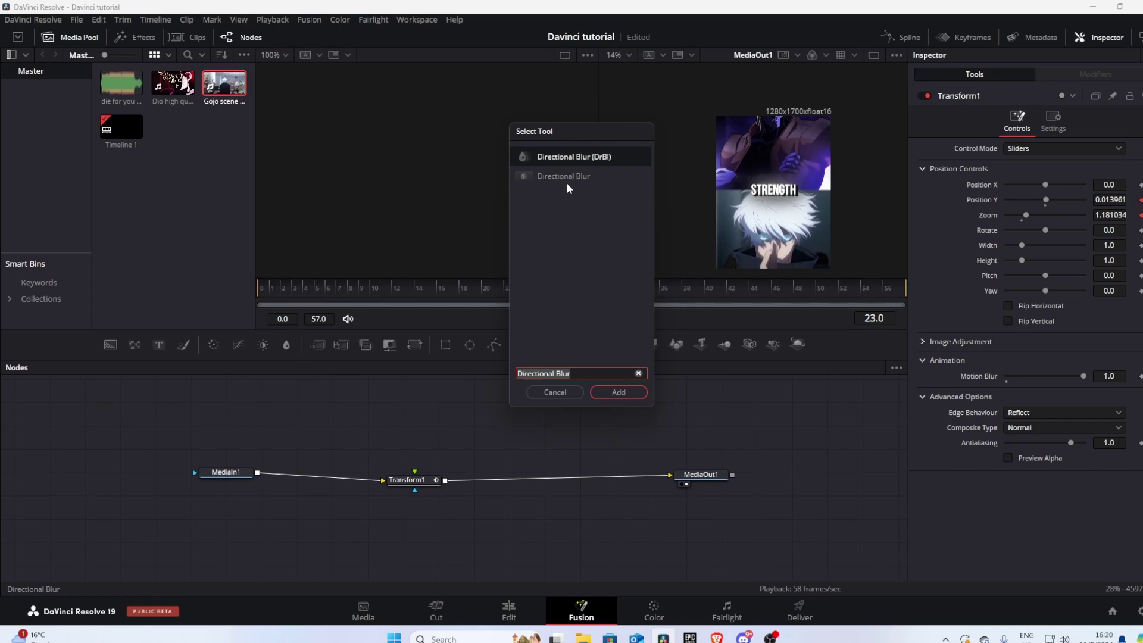
left_click(631, 395)
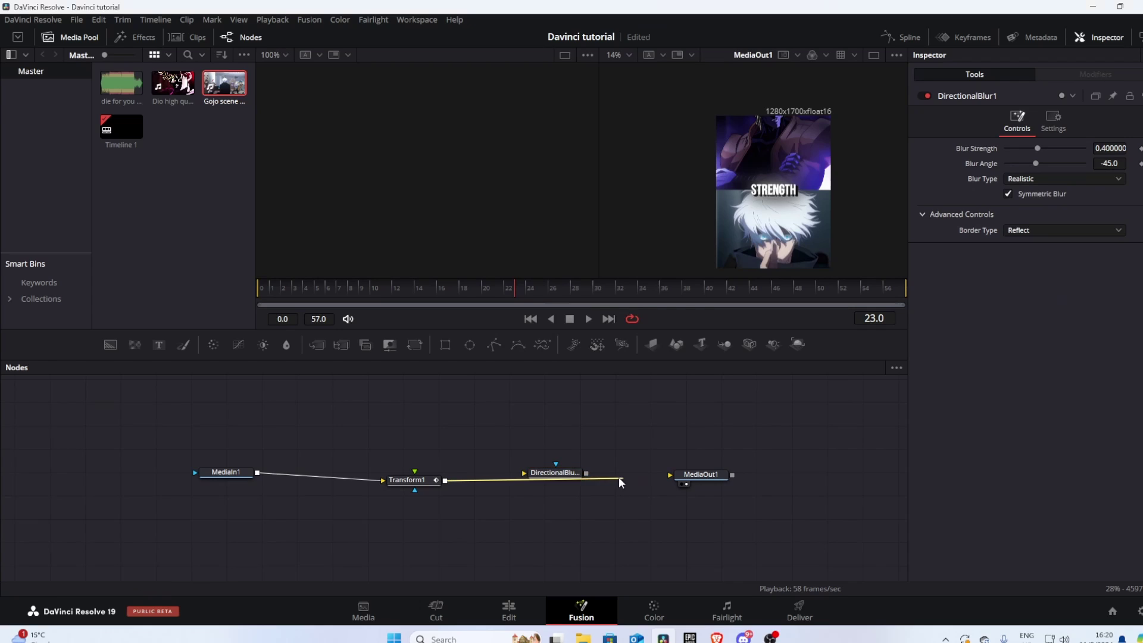
left_click_drag(620, 477, 658, 495)
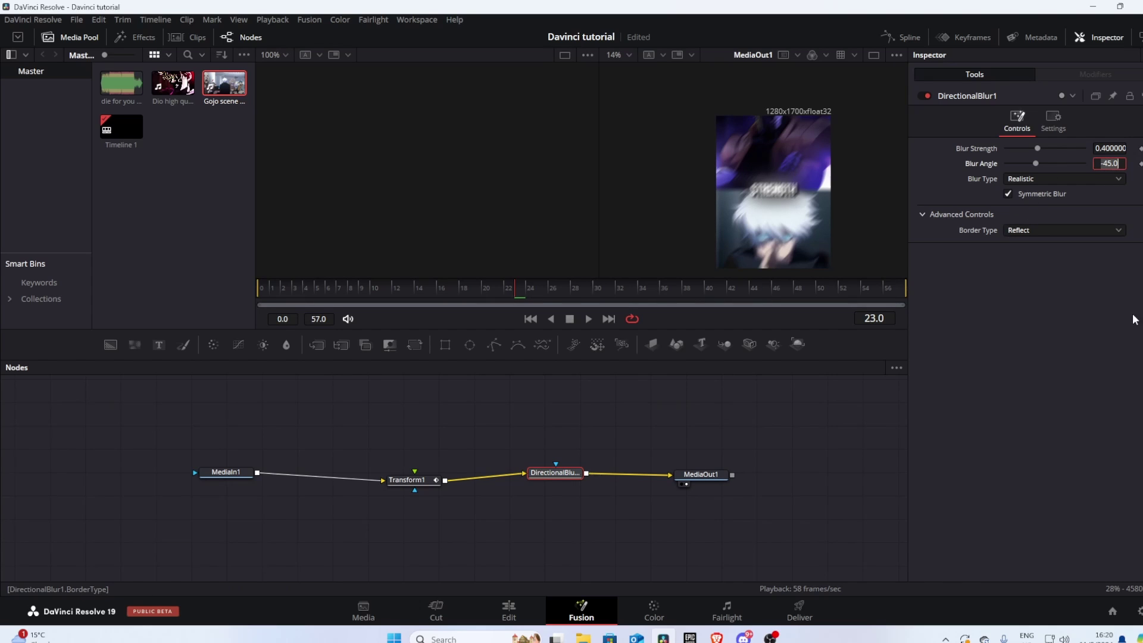
Set the Directional Blur's angle to 90 and modify its Blur Strength with the Anim Curves modifier
type("90")
key("Return")
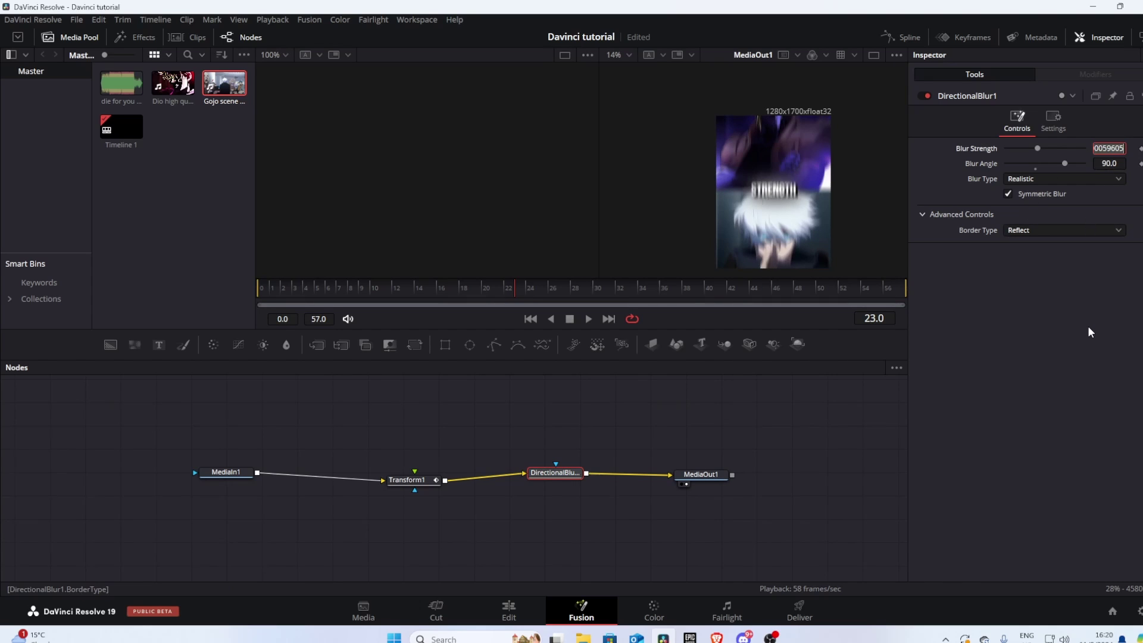
right_click(980, 162)
left_click(947, 293)
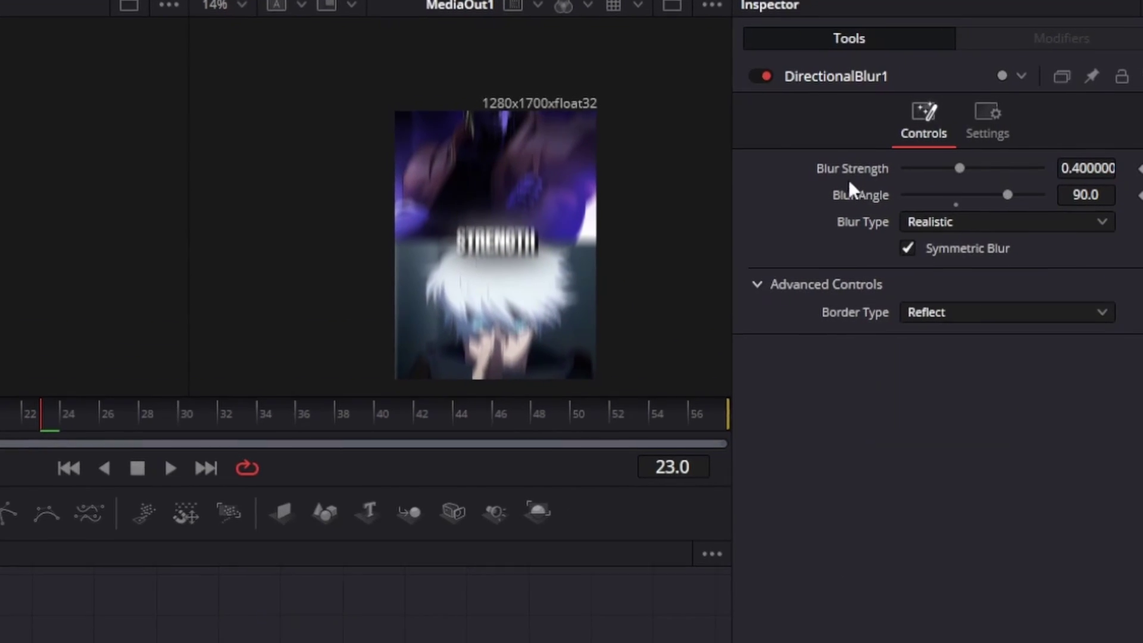
right_click(950, 159)
mouse_move(827, 305)
left_click(684, 334)
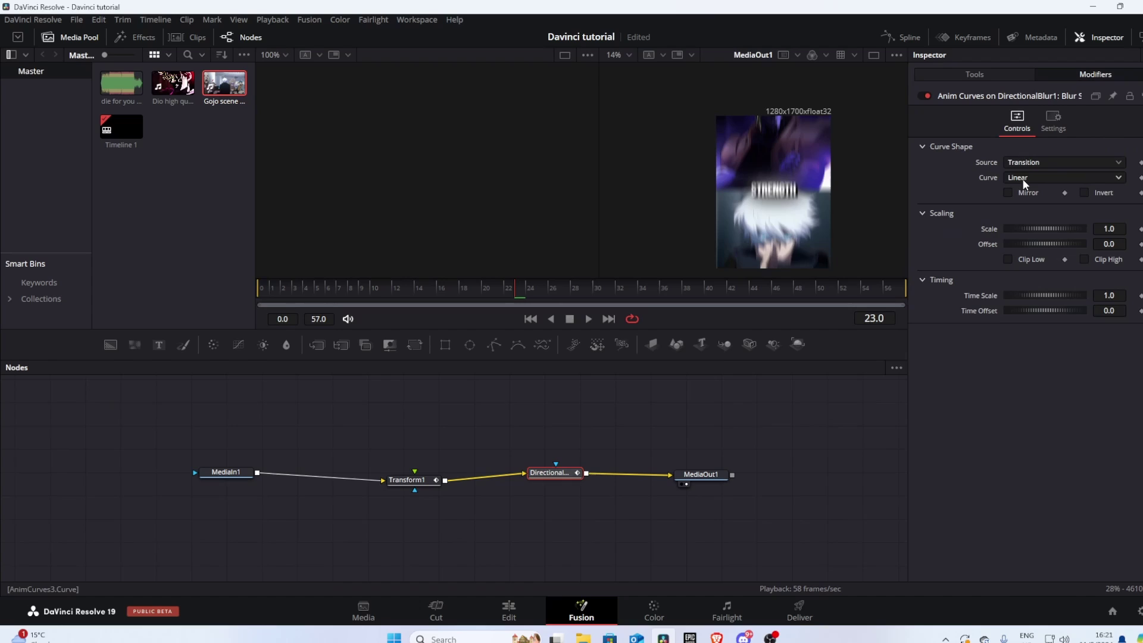
Set the Blur Strength modifier's curve source to Duration and its curve type to Custom
left_click(1025, 162)
left_click(1031, 198)
left_click(1030, 179)
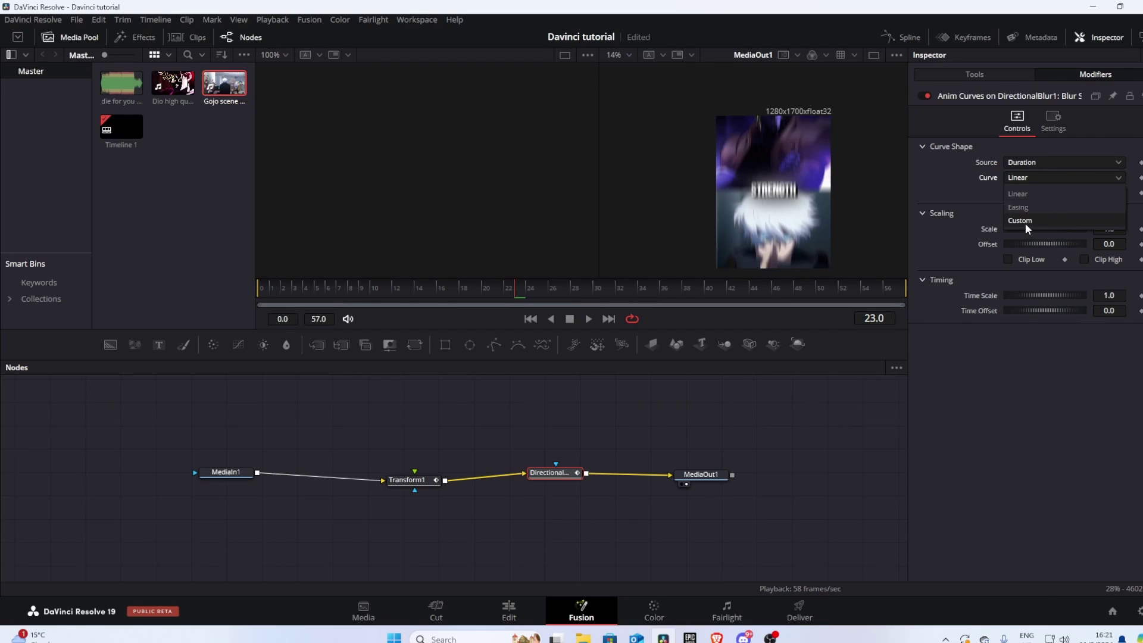
left_click(1025, 222)
From the first frame, set the Blur Strength curve's Offset to 1.0 and Scale to -1.0, and play the result
key("Home")
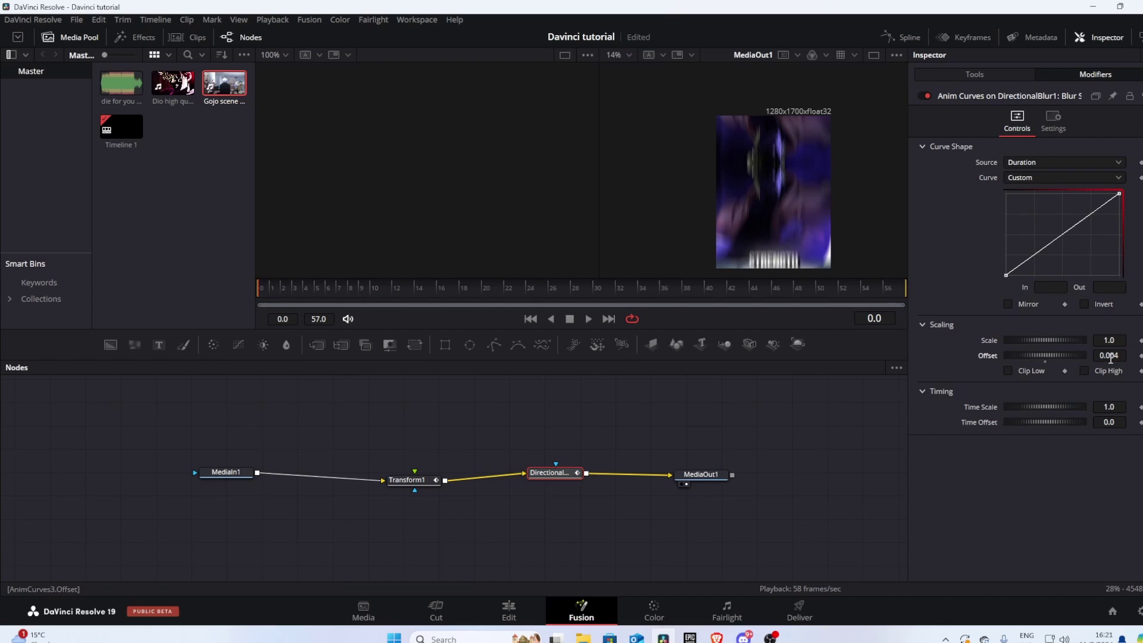
type("1")
key("Tab")
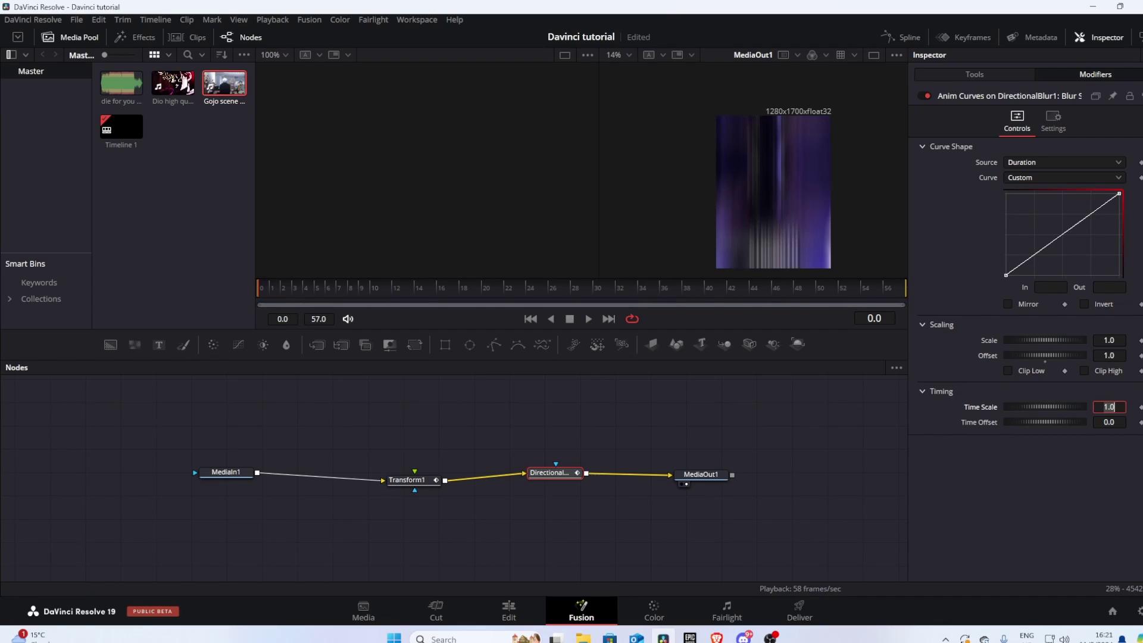
left_click(1105, 343)
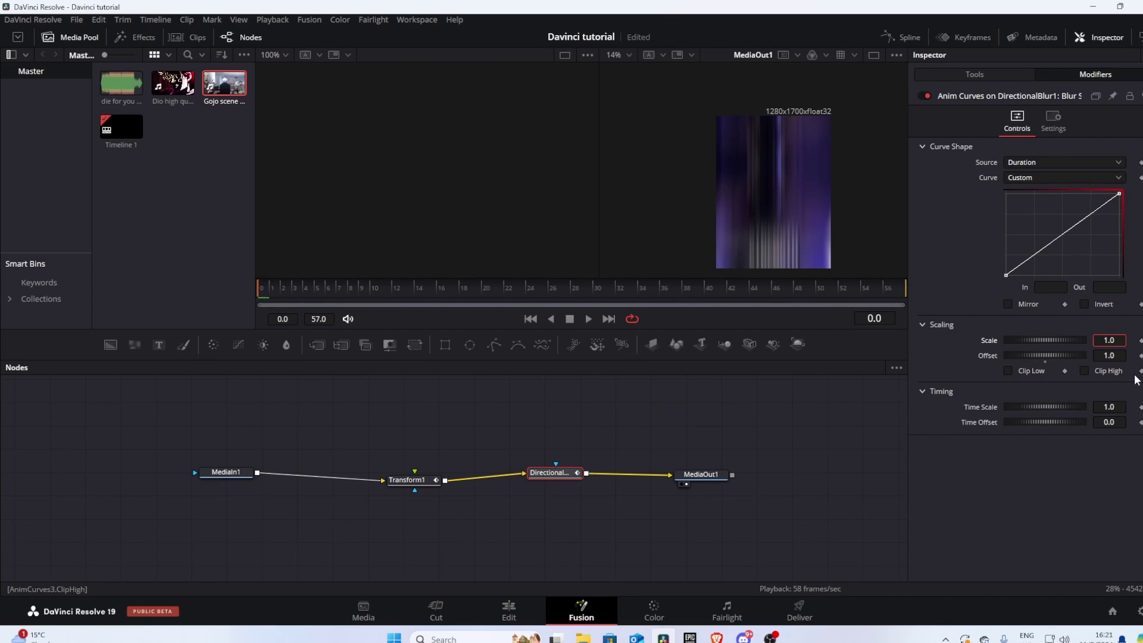
type("-")
key("Tab")
left_click(1072, 272)
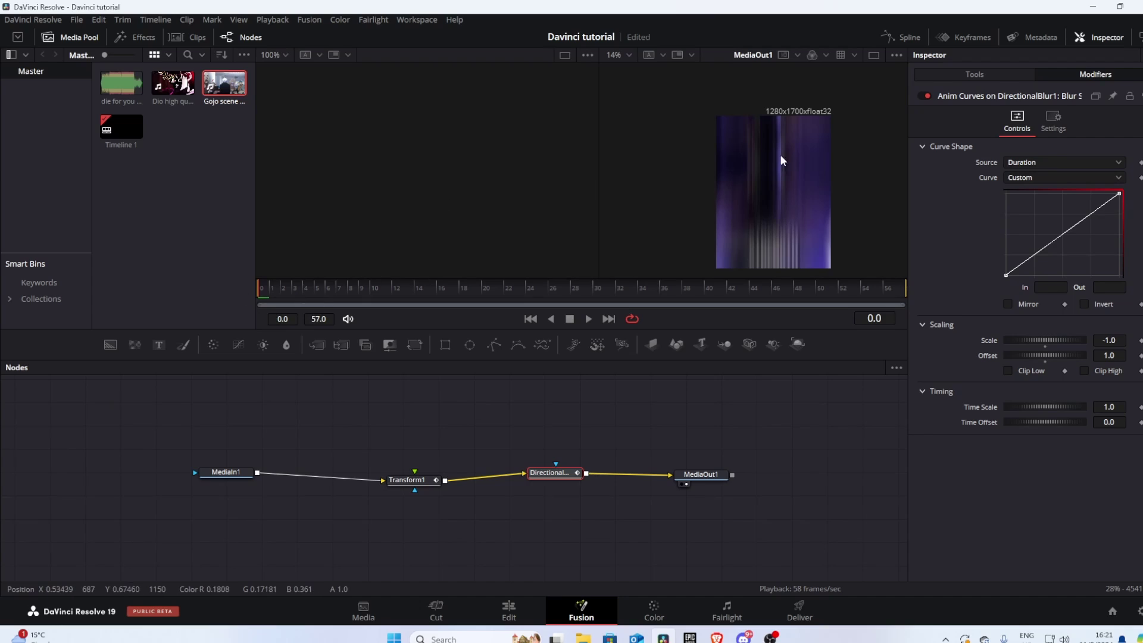
key("space")
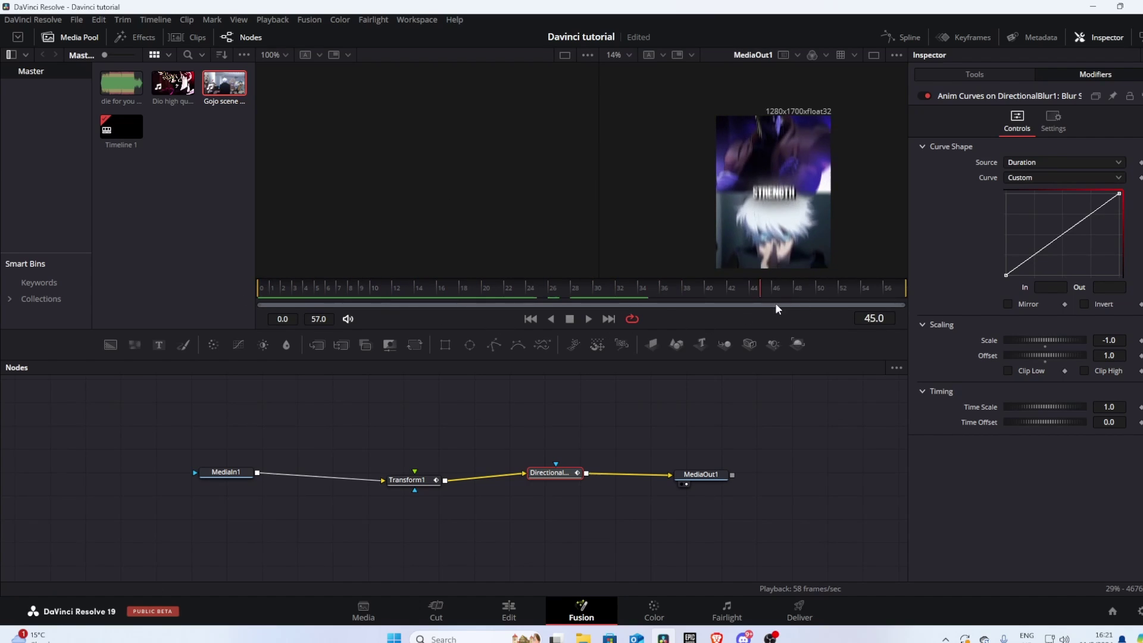
Reshape the custom Blur Strength curve so it rises steeply at the start and eases out flat at the end, and play the result
left_click(1006, 275)
left_click(1066, 267)
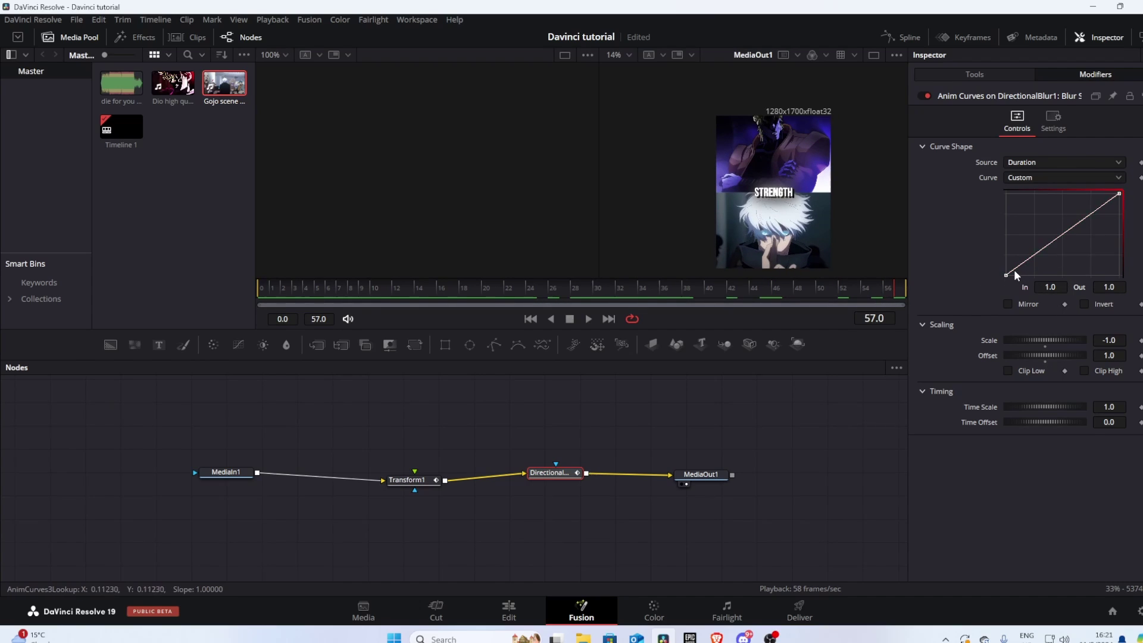
left_click_drag(1043, 248, 1003, 208)
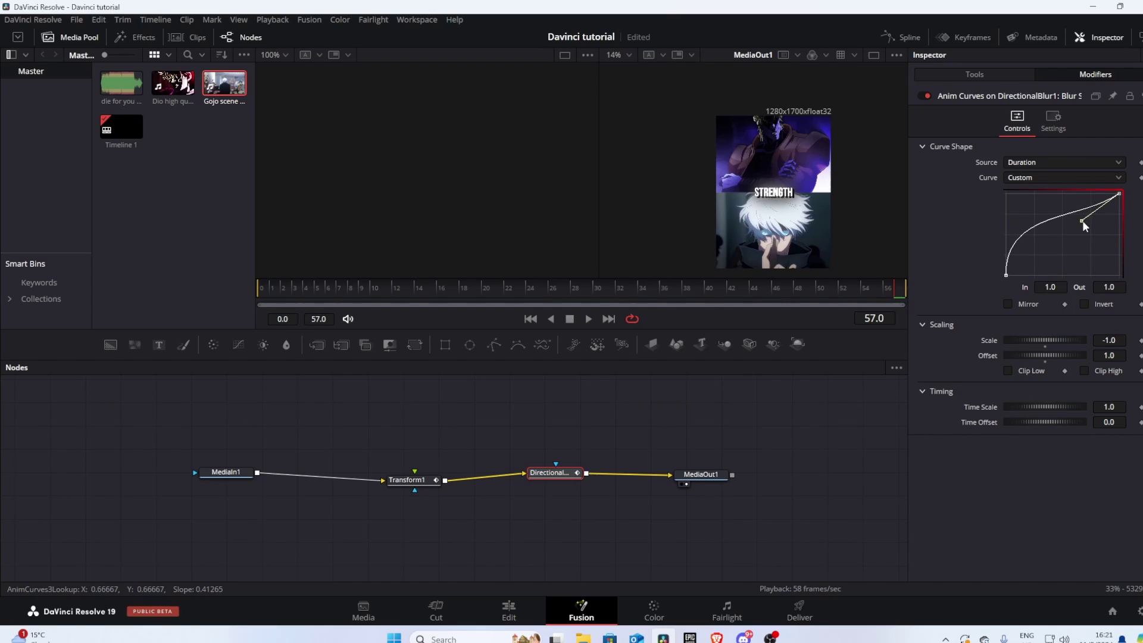
left_click(1061, 238)
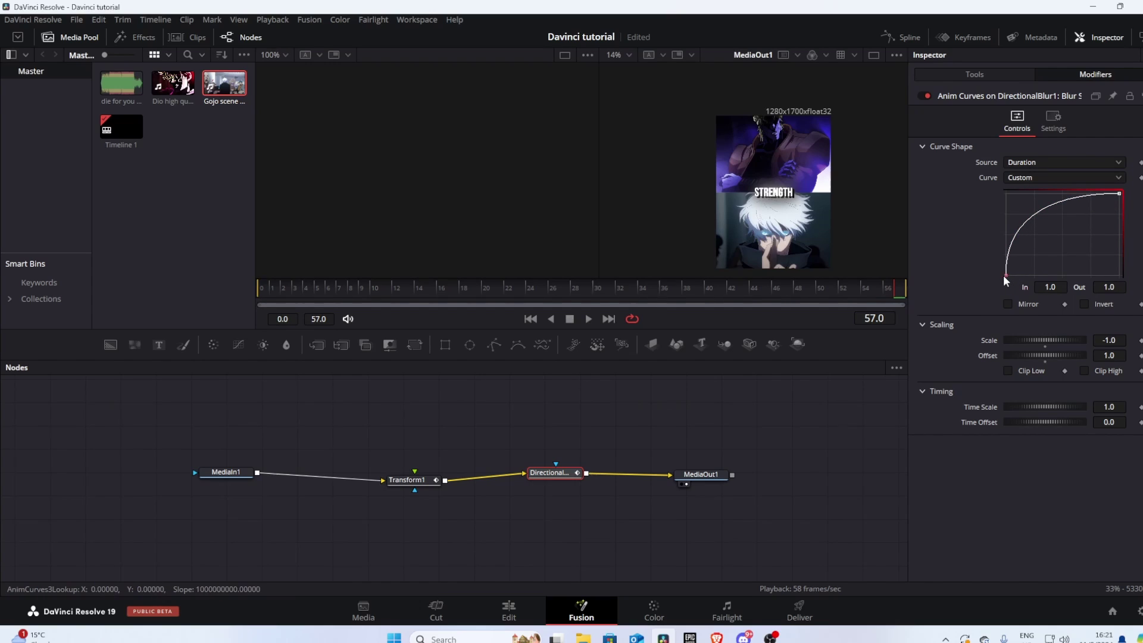
left_click(1119, 193)
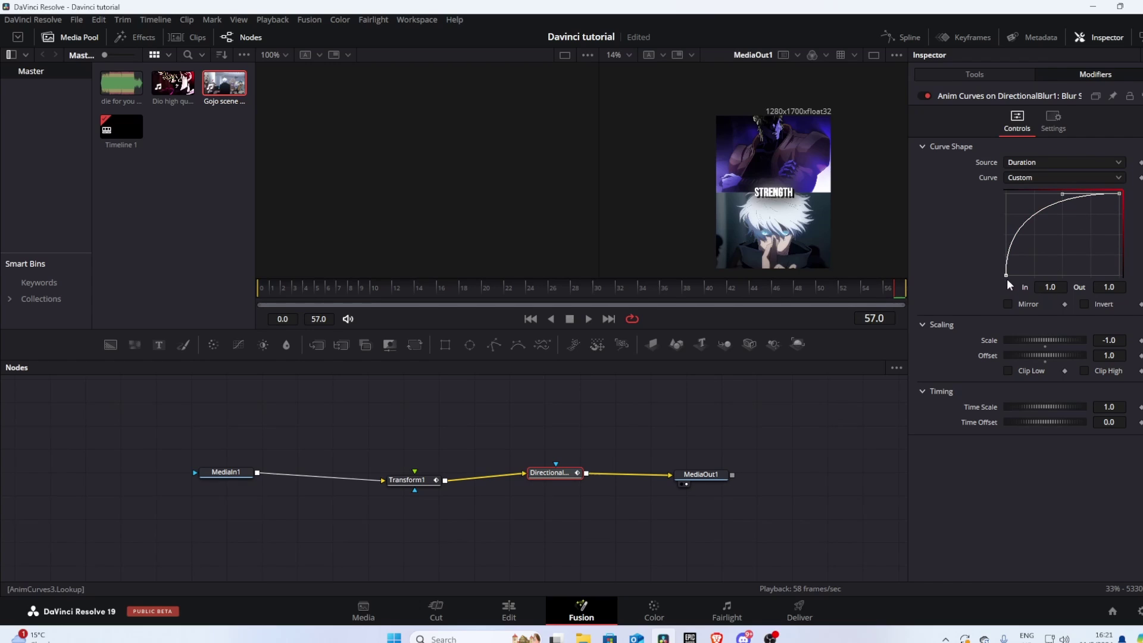
left_click(1006, 275)
left_click(1073, 258)
left_click(588, 320)
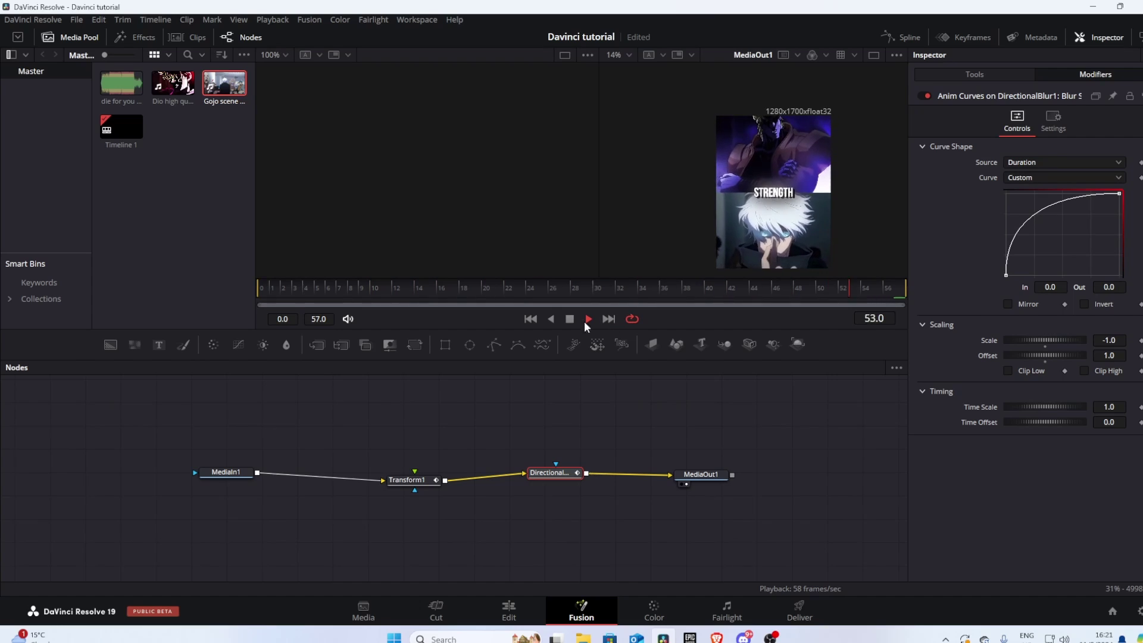
left_click(566, 320)
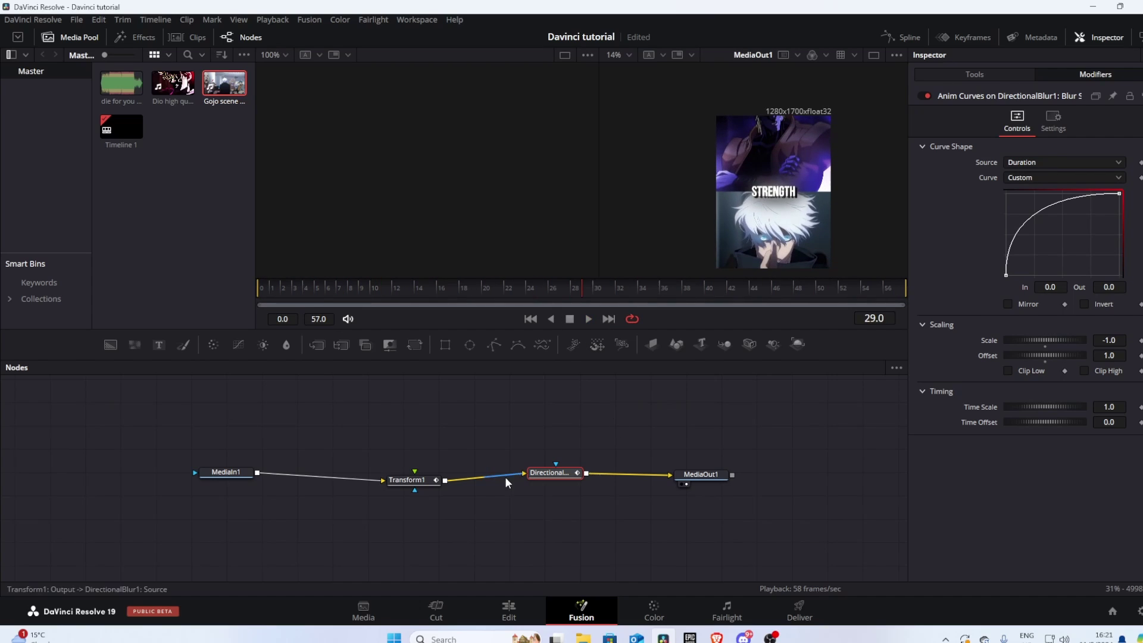
left_click(563, 472)
left_click_drag(704, 478, 823, 492)
left_click_drag(590, 436, 560, 510)
left_click(475, 580)
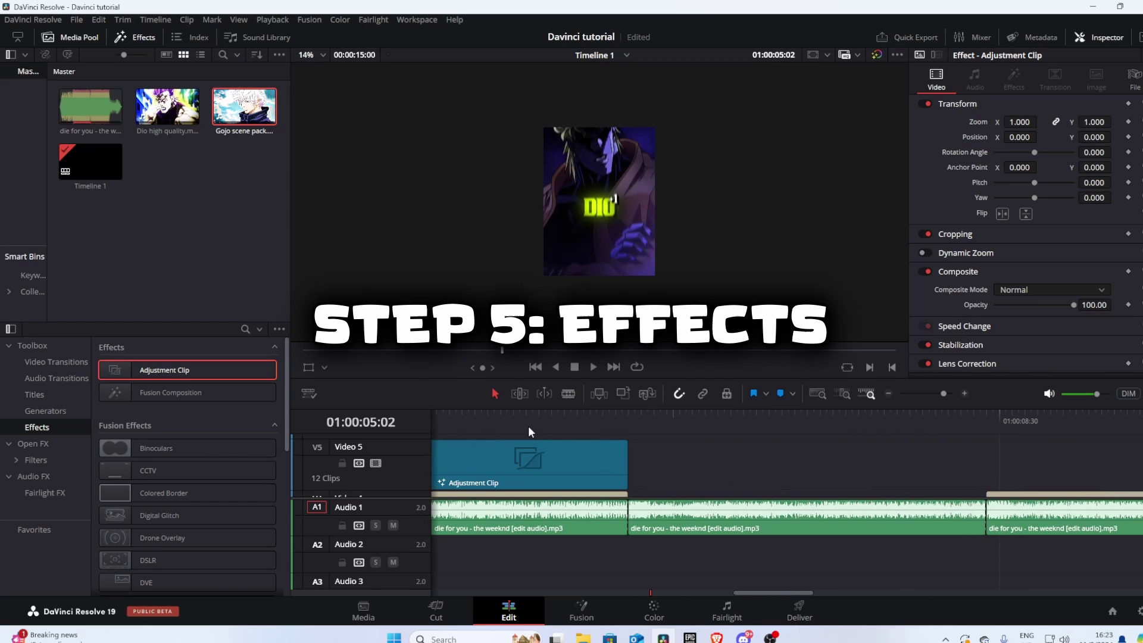
Review the edit timeline from the first adjustment clip through the SKILL split-screen section to the following DIO and GOJO title clips
left_click(528, 427)
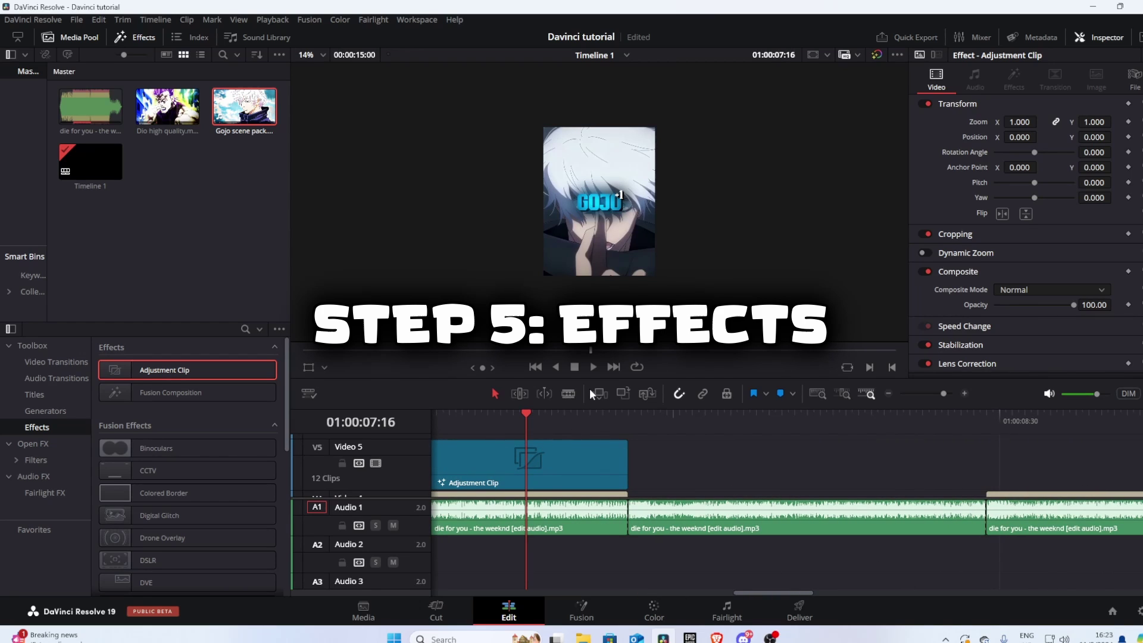
left_click(688, 418)
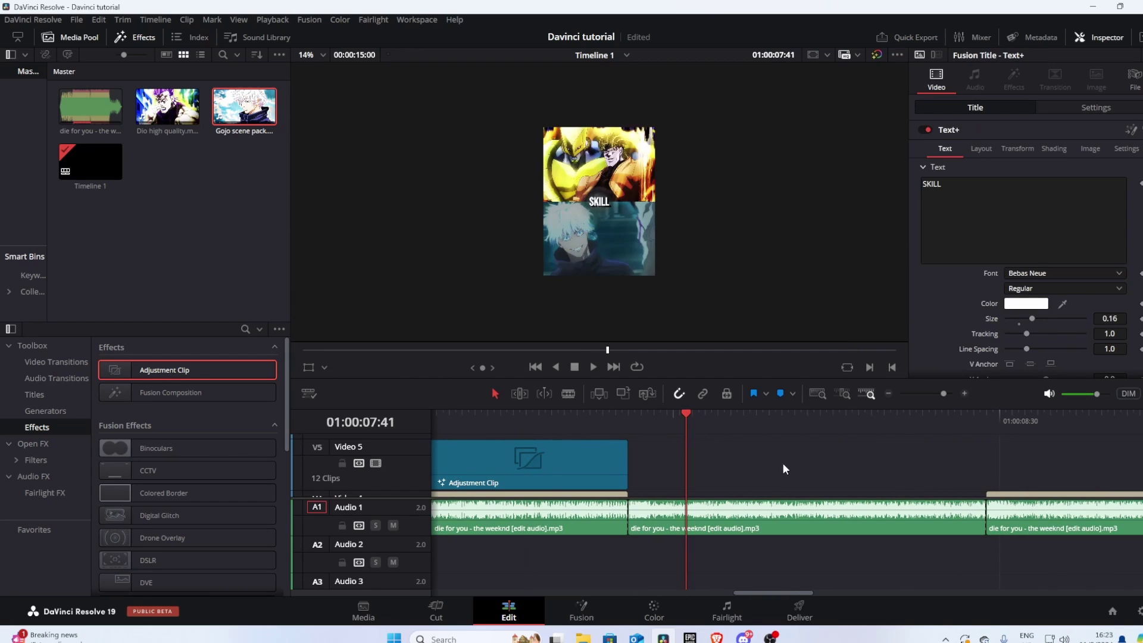
left_click(783, 466)
mouse_move(797, 592)
left_mouse_down()
mouse_move(903, 560)
mouse_move(811, 609)
left_mouse_up()
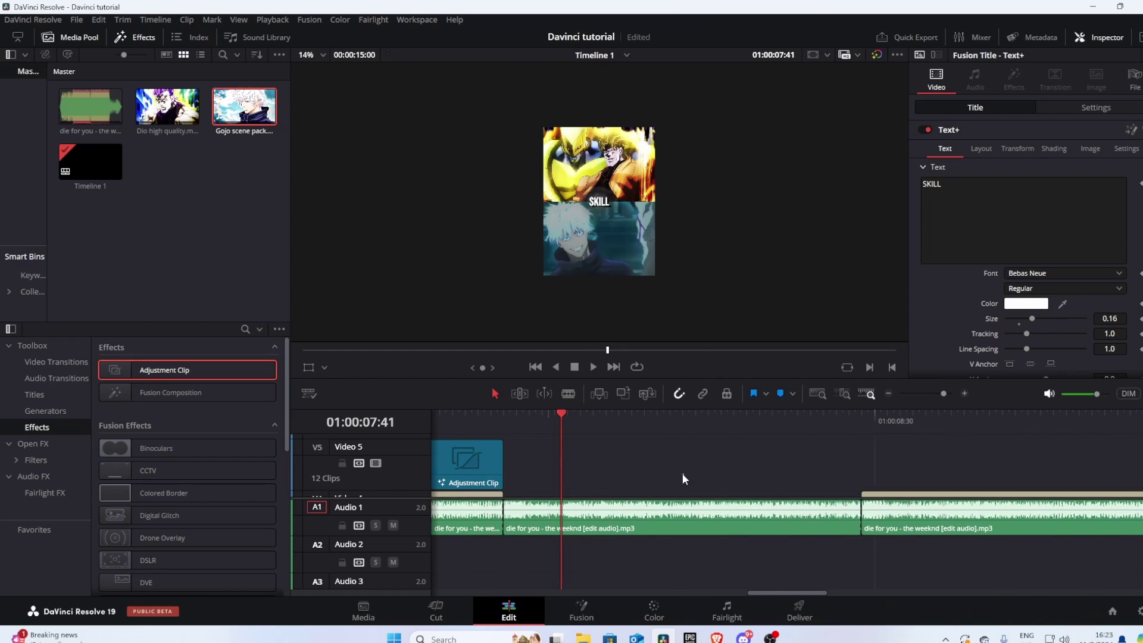
left_click_drag(608, 456, 1141, 483)
left_click_drag(789, 591, 774, 543)
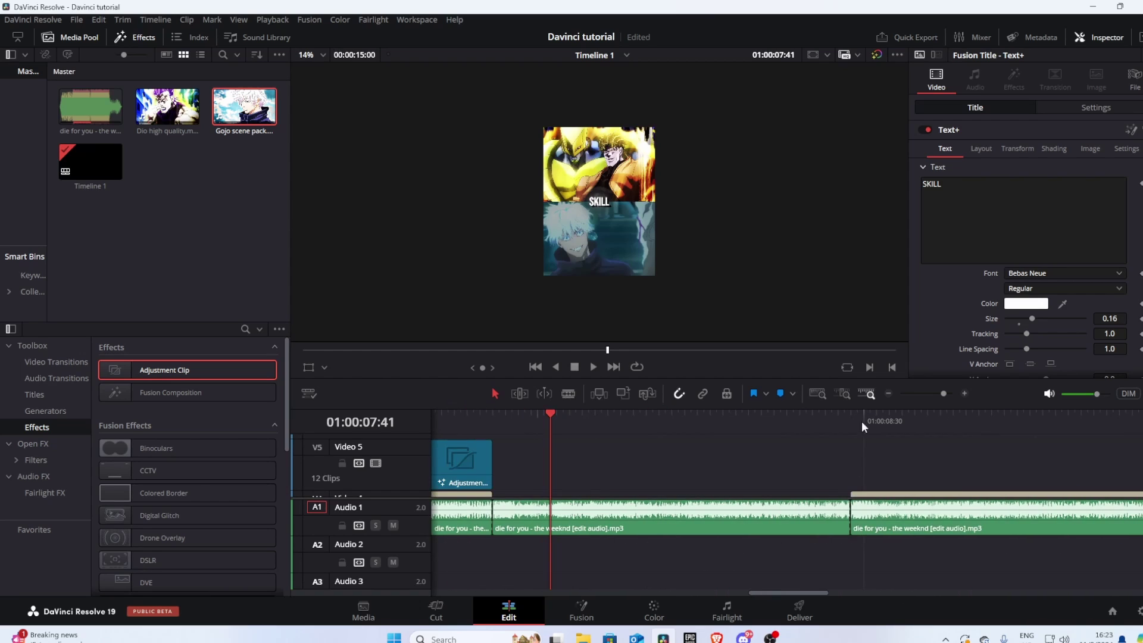
left_click_drag(832, 426, 966, 449)
left_click_drag(782, 593, 859, 560)
left_click(778, 426)
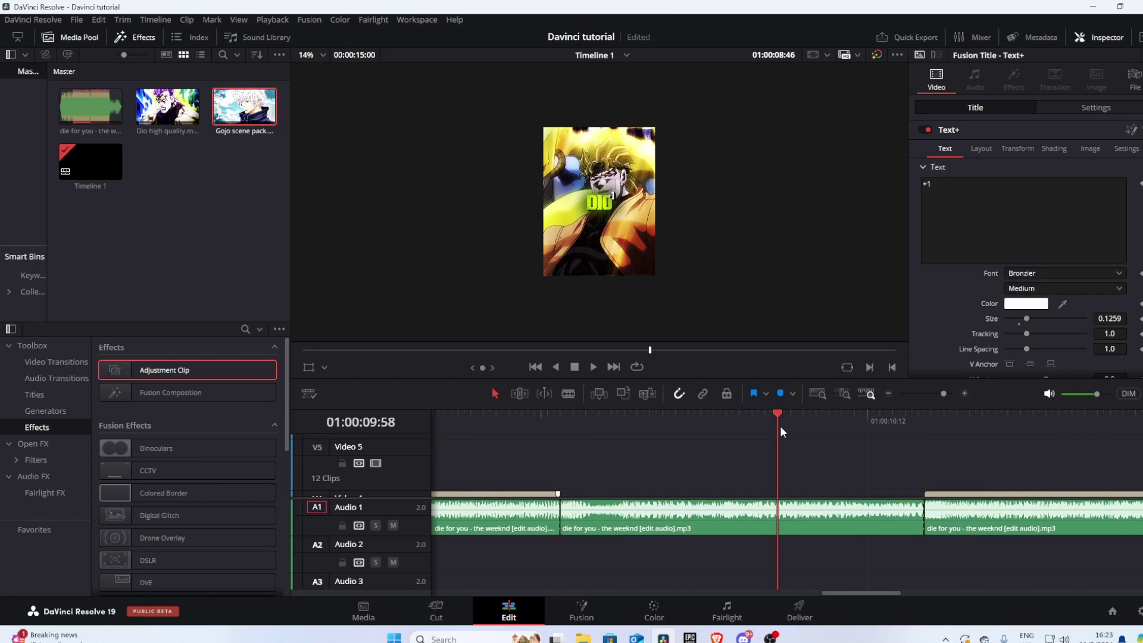
left_click_drag(780, 427, 1041, 426)
left_click_drag(825, 593, 763, 506)
Select the SKILL section's video and title clips together with the following DIO and GOJO clips, and combine them into a new compound clip
left_click_drag(608, 454, 675, 587)
scroll(649, 463, "down", 3)
scroll(644, 455, "up", 2)
left_click(646, 456)
scroll(650, 469, "up", 1)
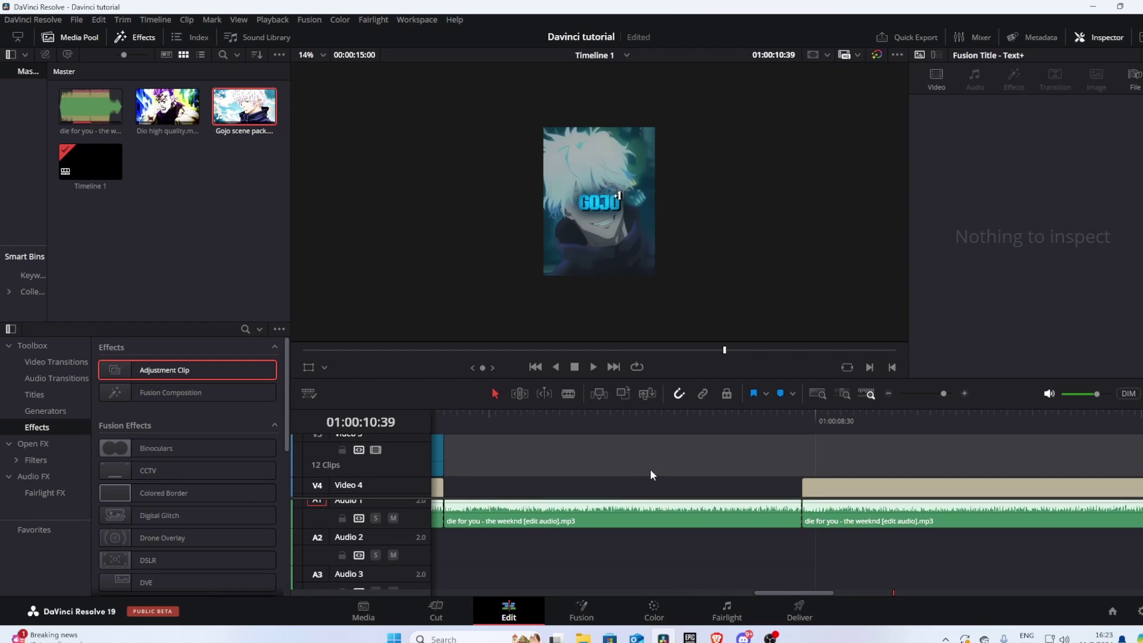
left_click_drag(651, 471, 1073, 468)
left_click_drag(857, 593, 810, 556)
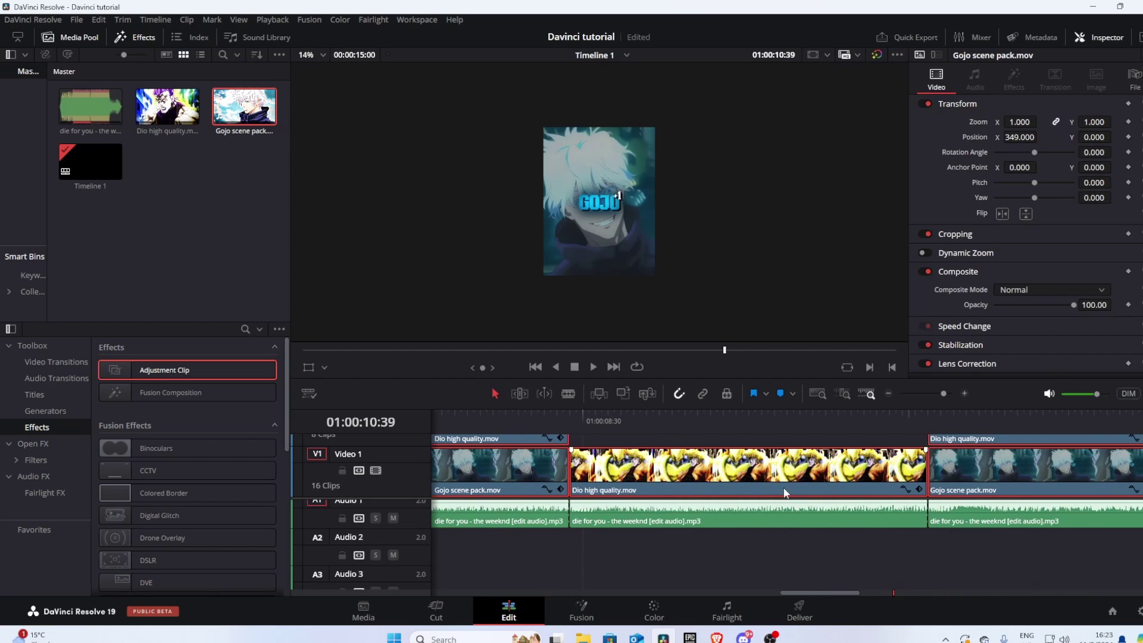
right_click(762, 466)
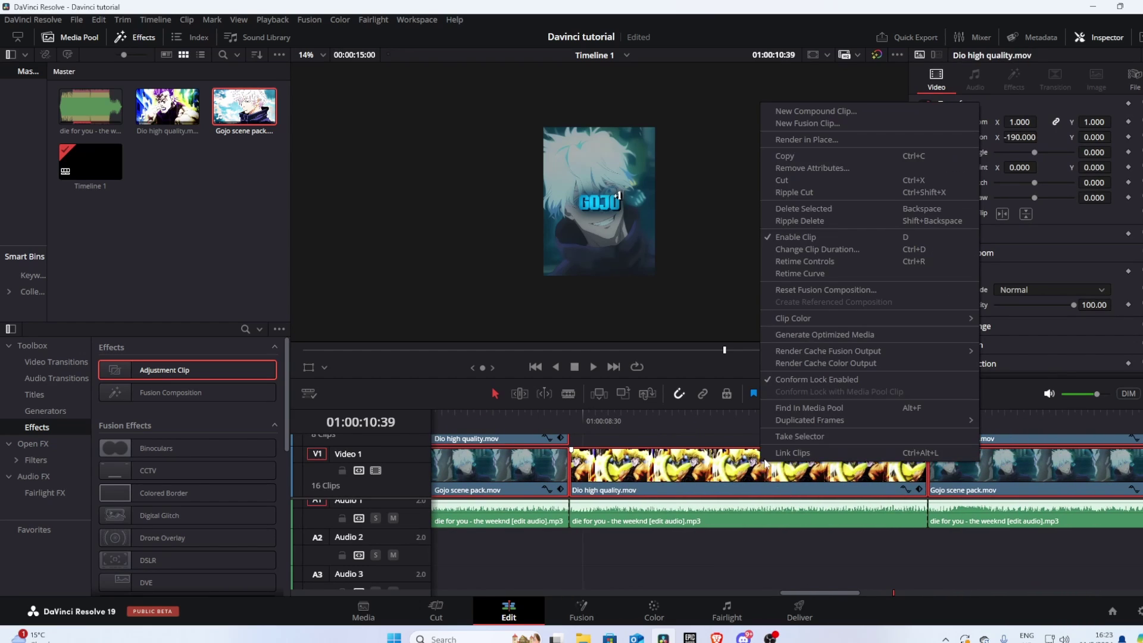
left_click(808, 112)
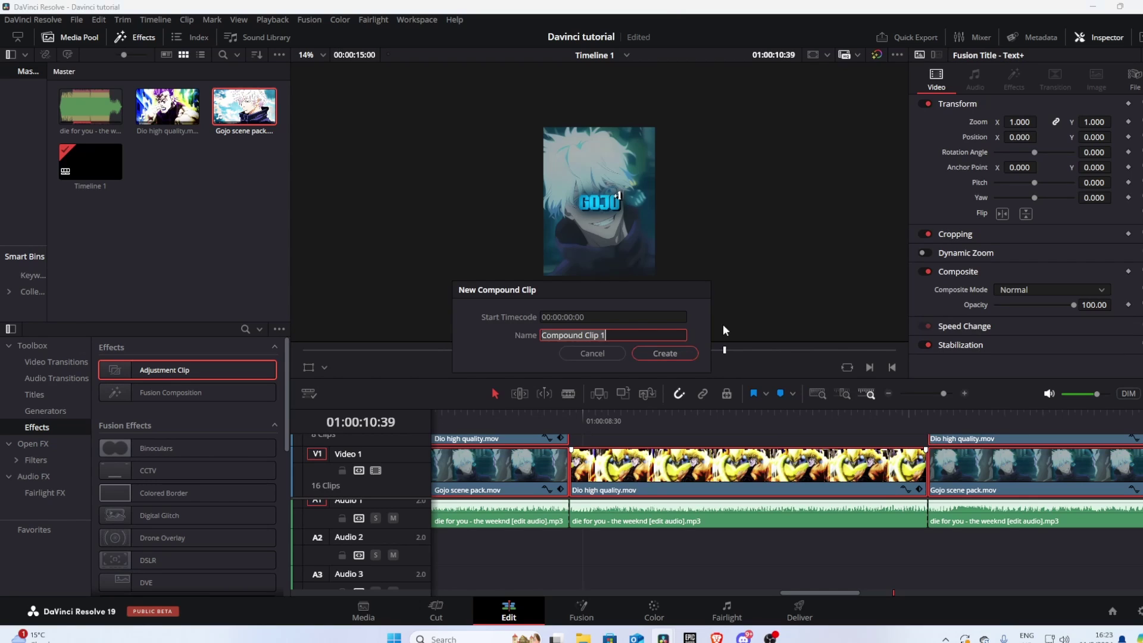
left_click(663, 354)
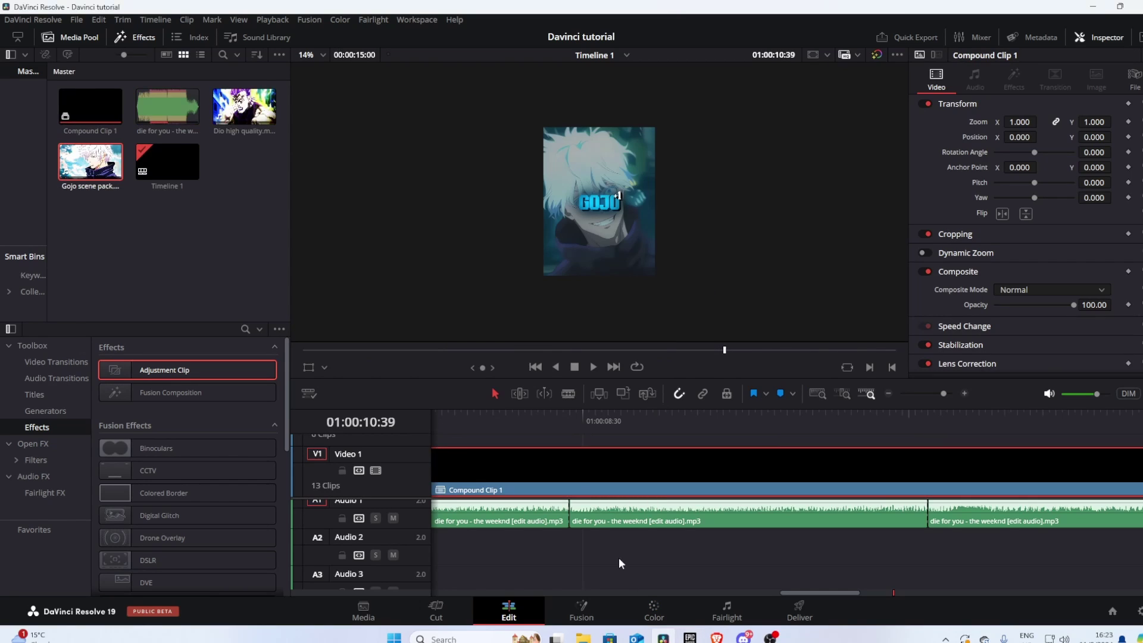
Open the compound clip in Fusion at the SKILL split-screen and spread MediaIn1 and MediaOut1 far apart to make room for nodes
left_click_drag(531, 431, 467, 427)
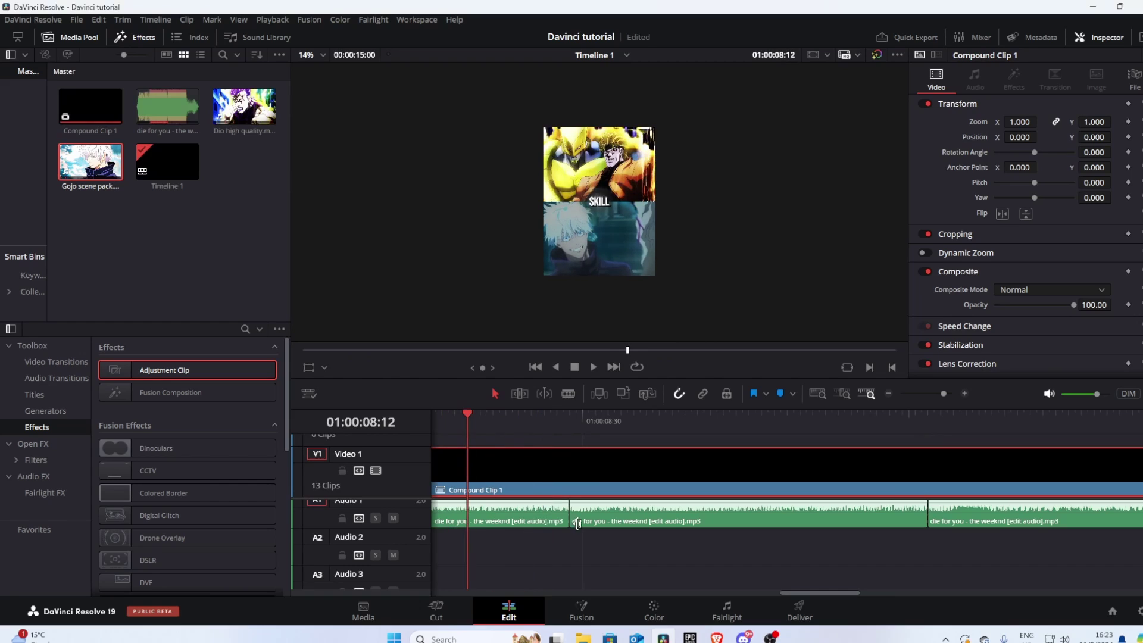
left_click(596, 617)
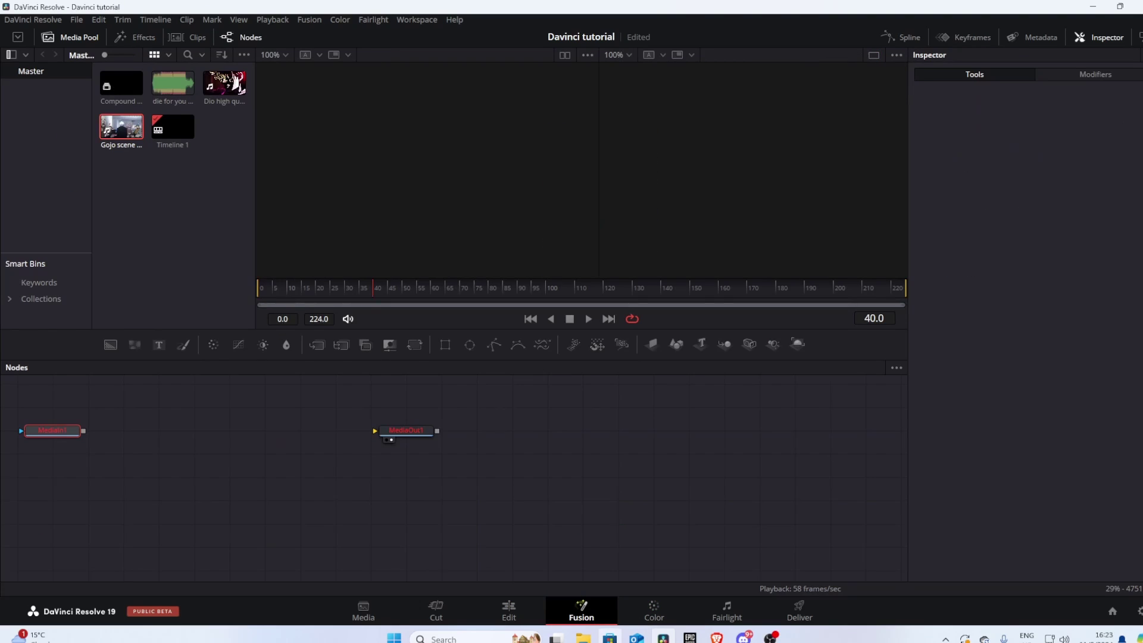
left_click_drag(557, 512, 748, 516)
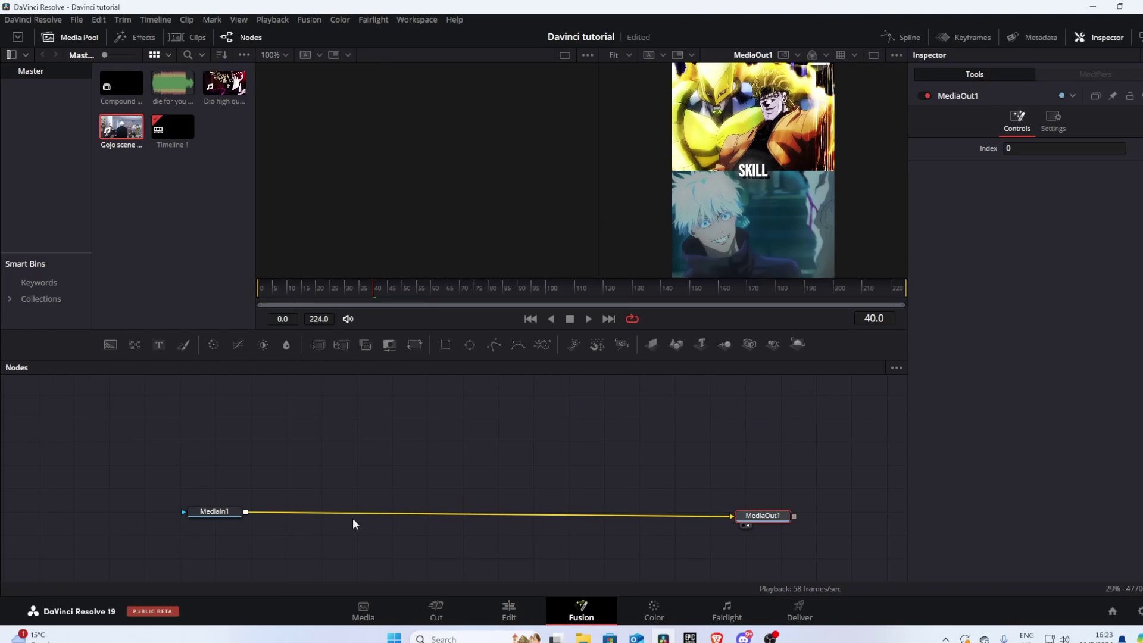
left_click_drag(240, 519, 167, 517)
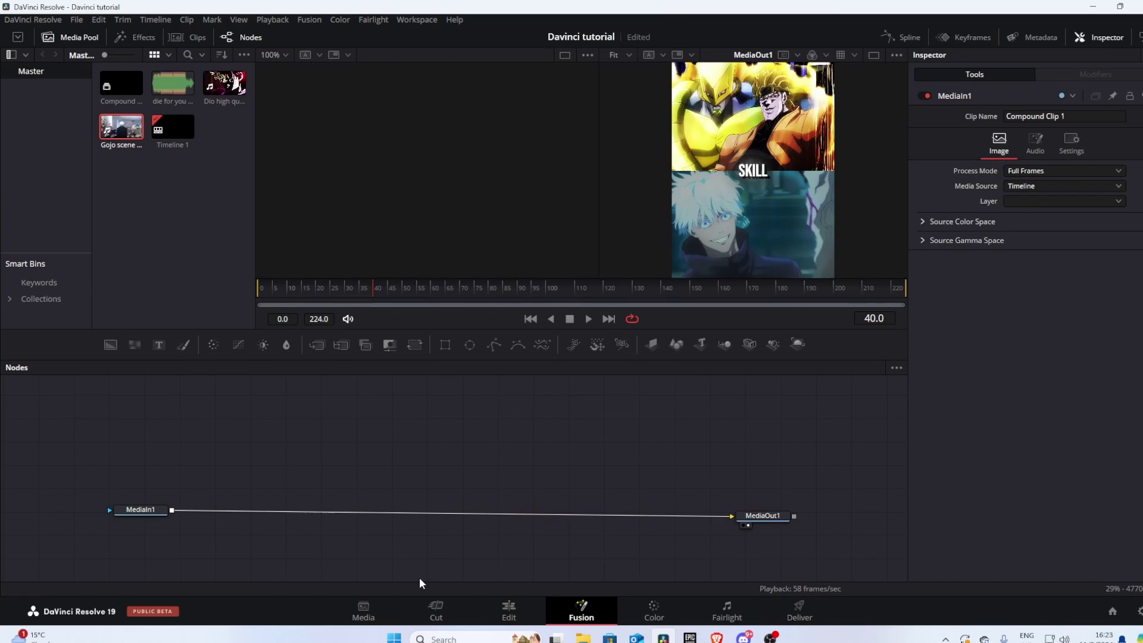
Add an Image Plane 3D node and connect it right after MediaIn1, leaving MediaOut1 disconnected
key("shift+space")
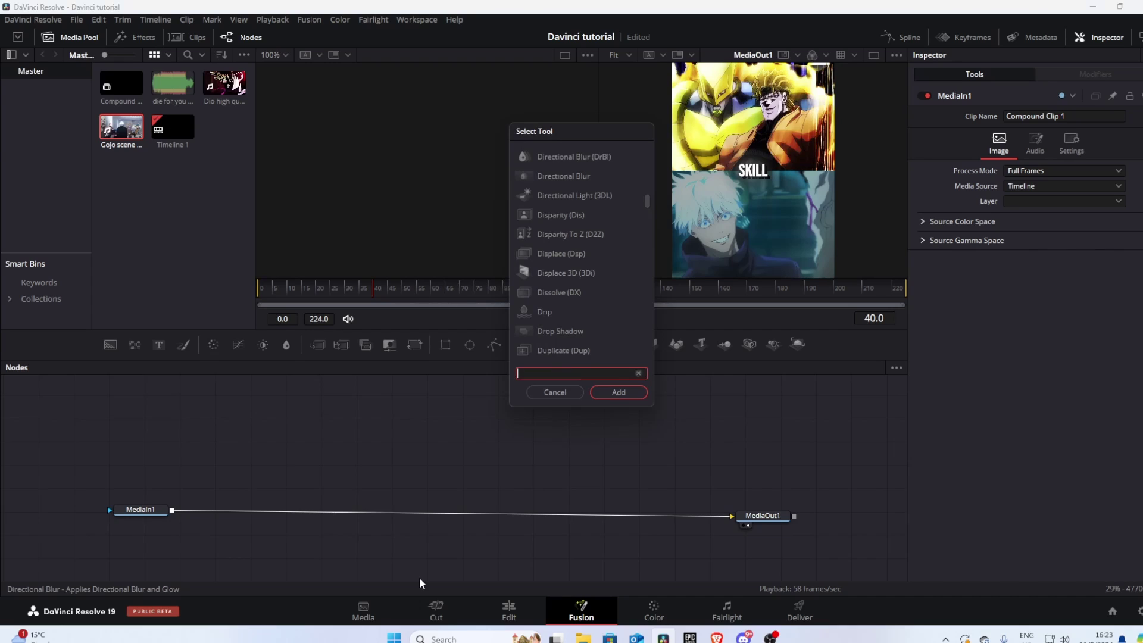
type("image")
key("Return")
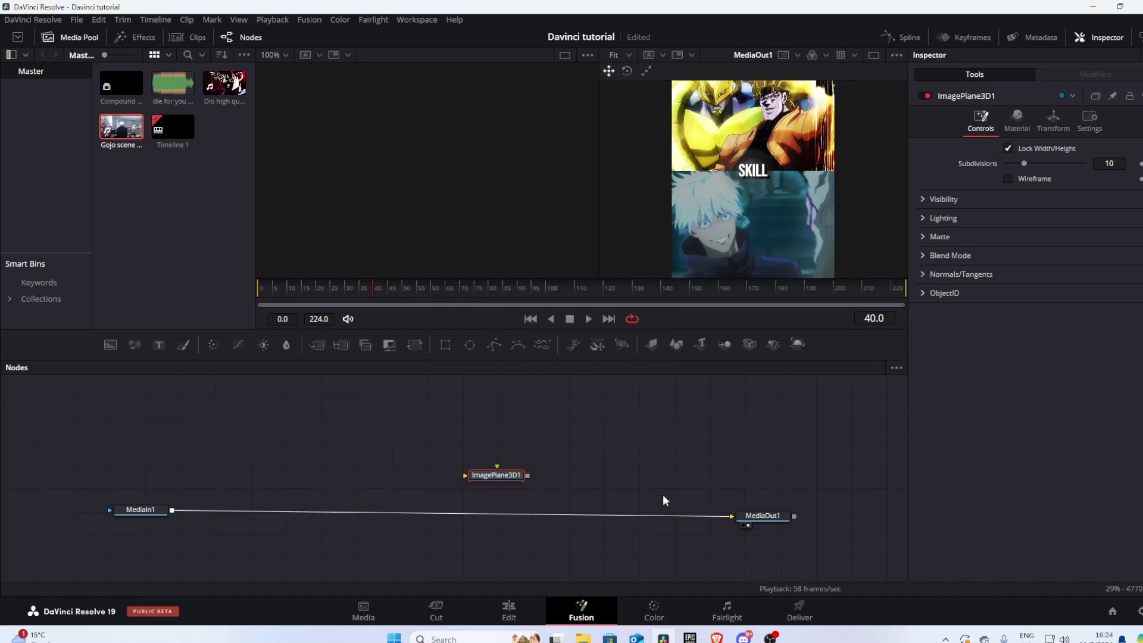
left_click_drag(661, 514, 238, 511)
left_click(348, 523)
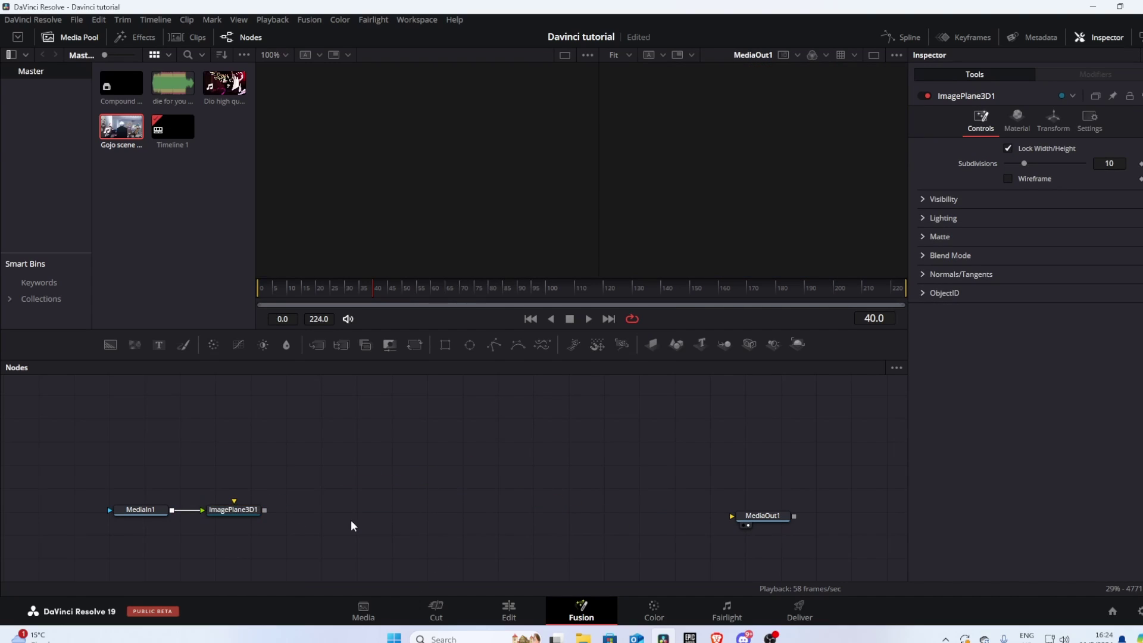
Add a Merge 3D node connected to the output of ImagePlane3D1
key("shift+space")
key("BackSpace")
type("merge")
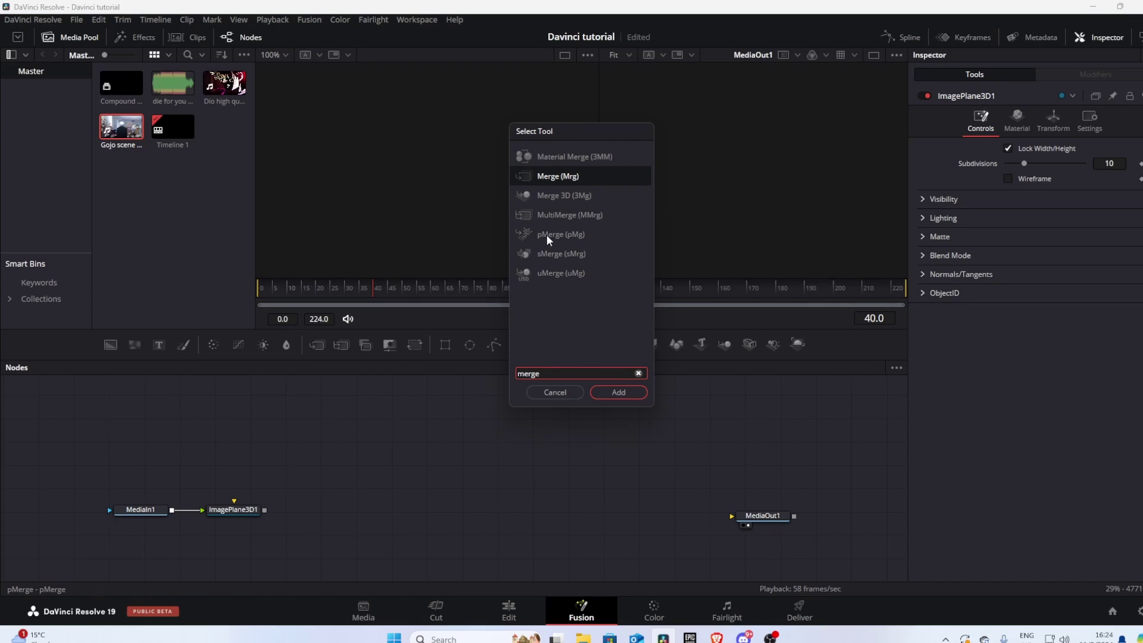
left_click(559, 216)
key("BackSpace")
type("Merge 3D")
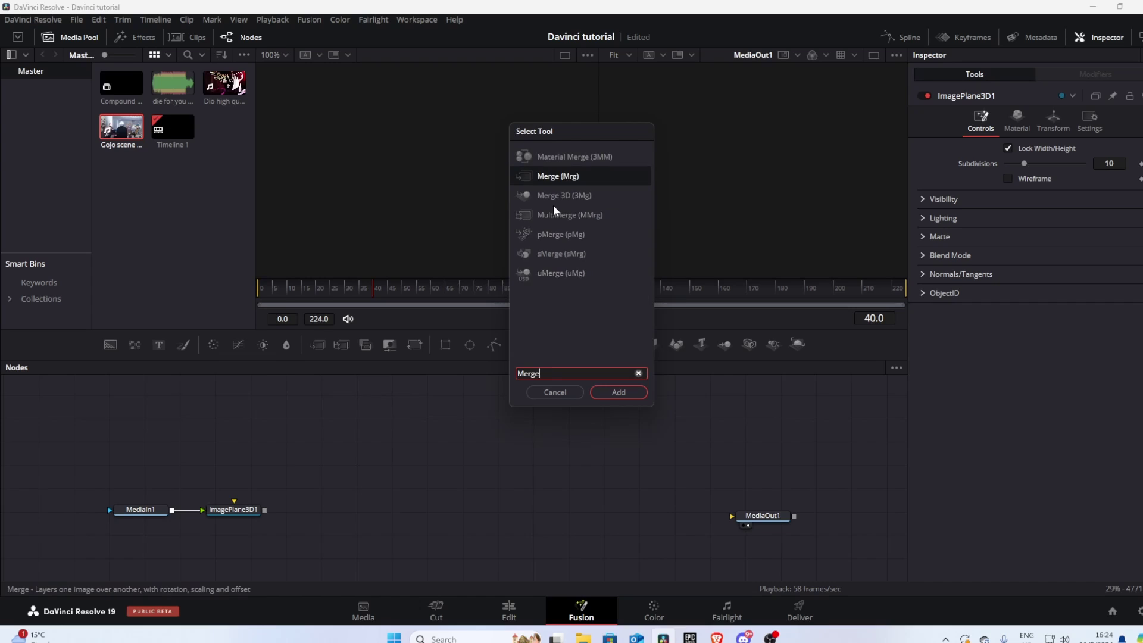
left_click(617, 397)
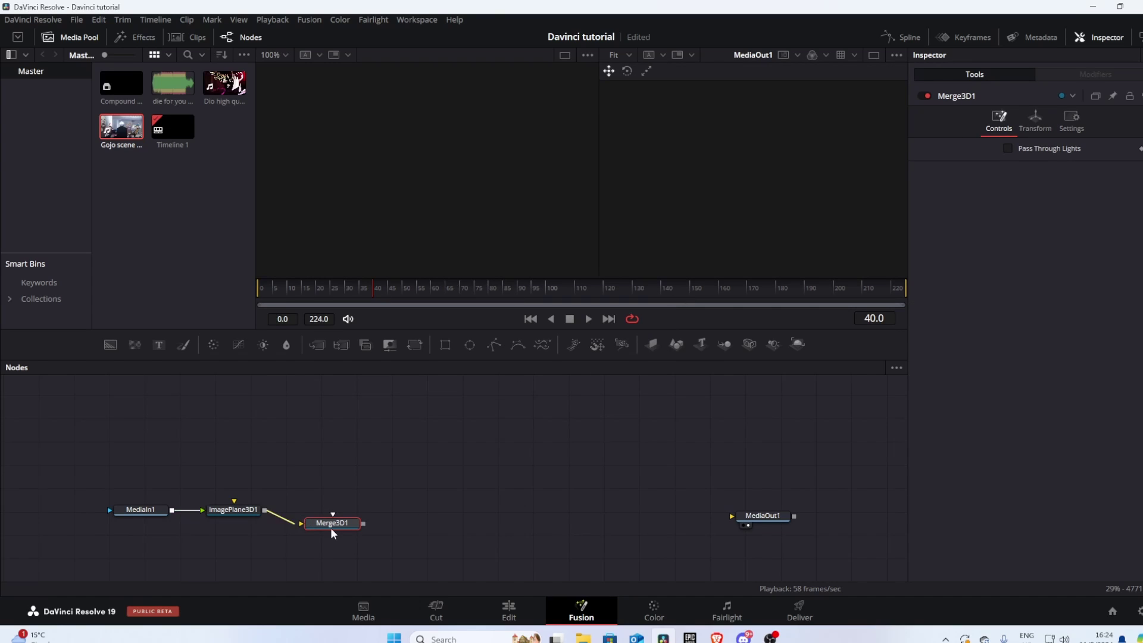
Add a Renderer 3D node linking Merge3D1 to MediaOut1 and set its renderer type to Hardware Renderer
key("shift+space")
type("rend")
key("Return")
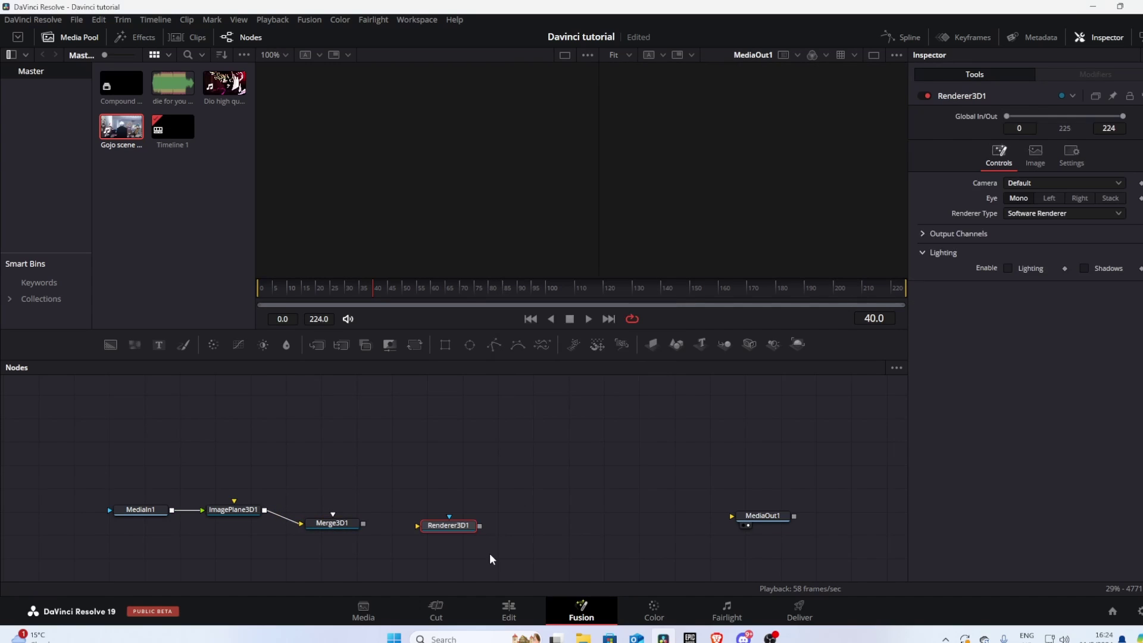
left_click_drag(362, 524, 732, 516)
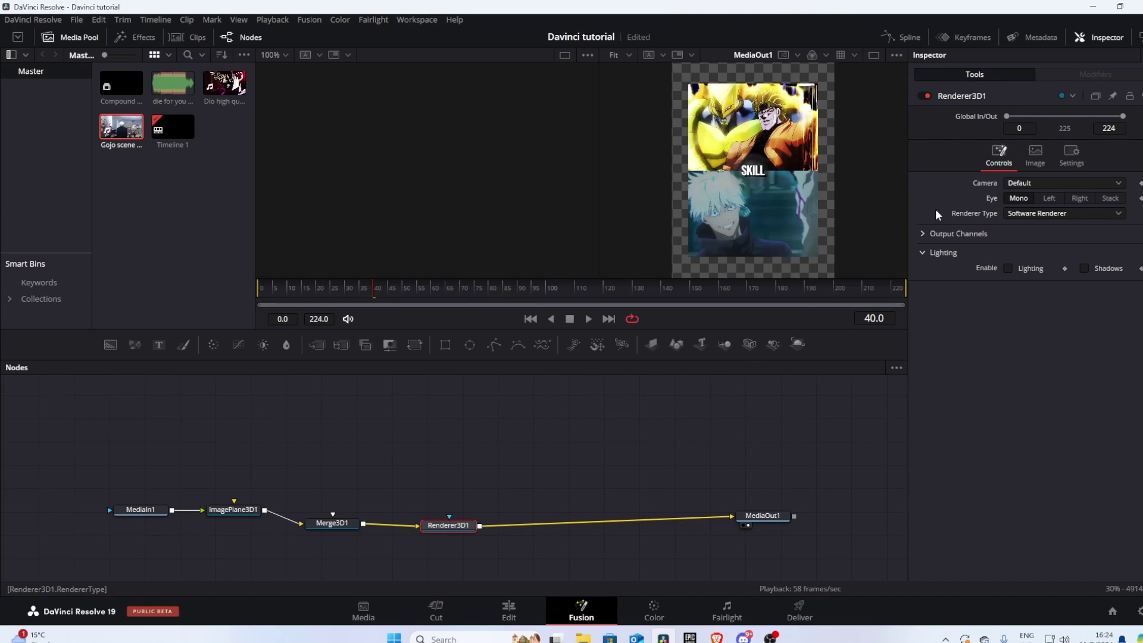
left_click(1017, 215)
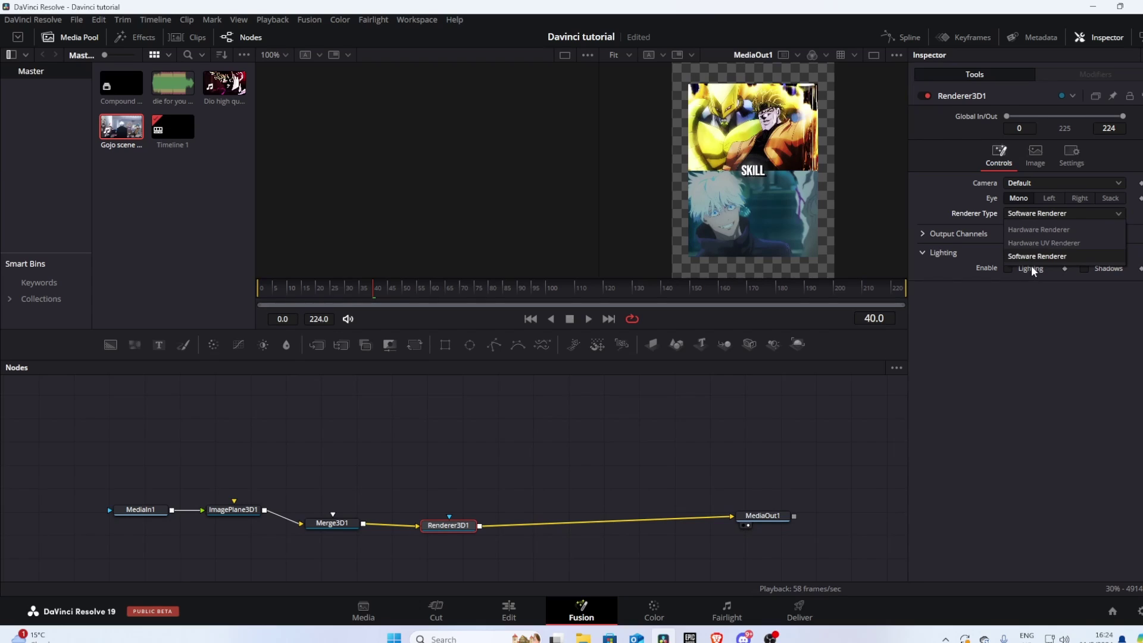
left_click(1030, 231)
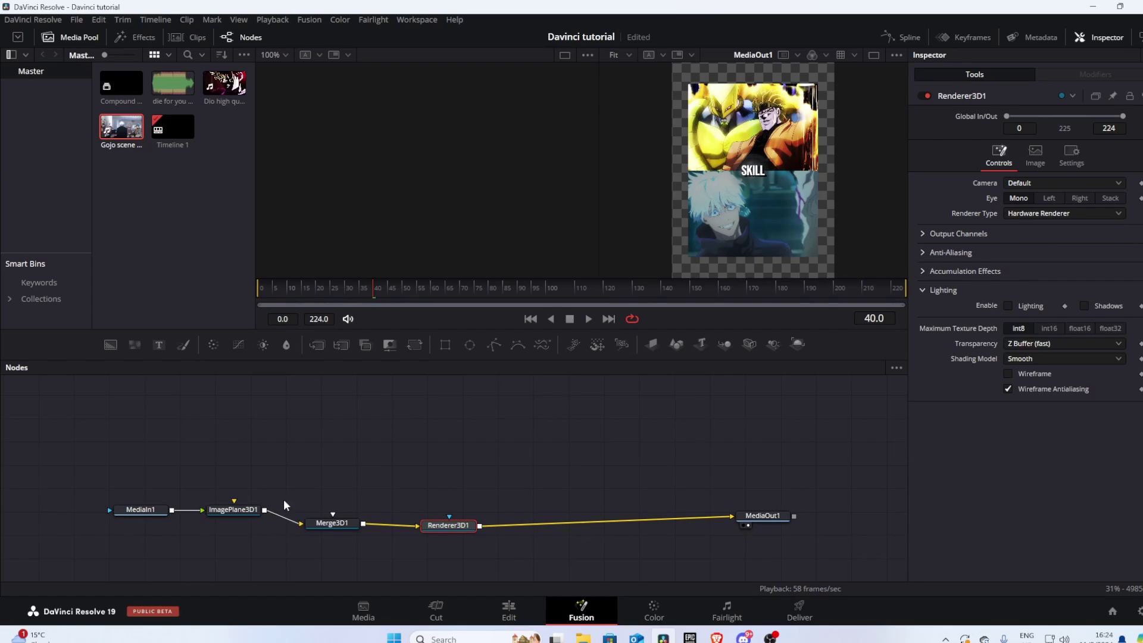
Move ImagePlane3D1 back in depth by setting its Z translation to about -5.68, with the whole frame visible in the viewer
left_click(248, 511)
left_click(1053, 119)
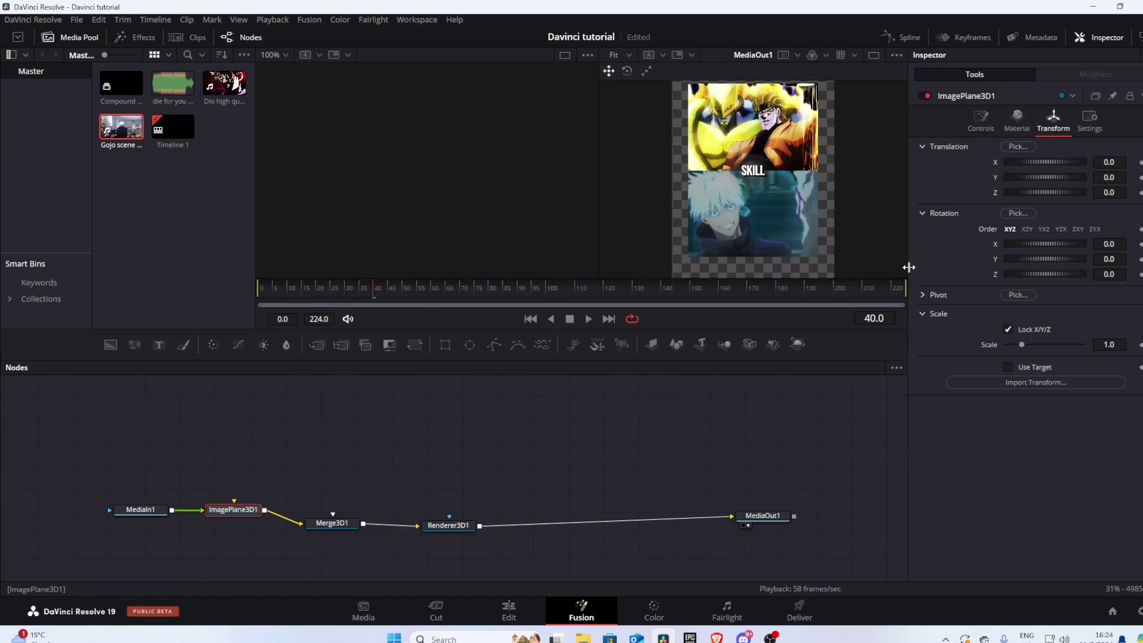
left_click_drag(745, 245, 745, 265)
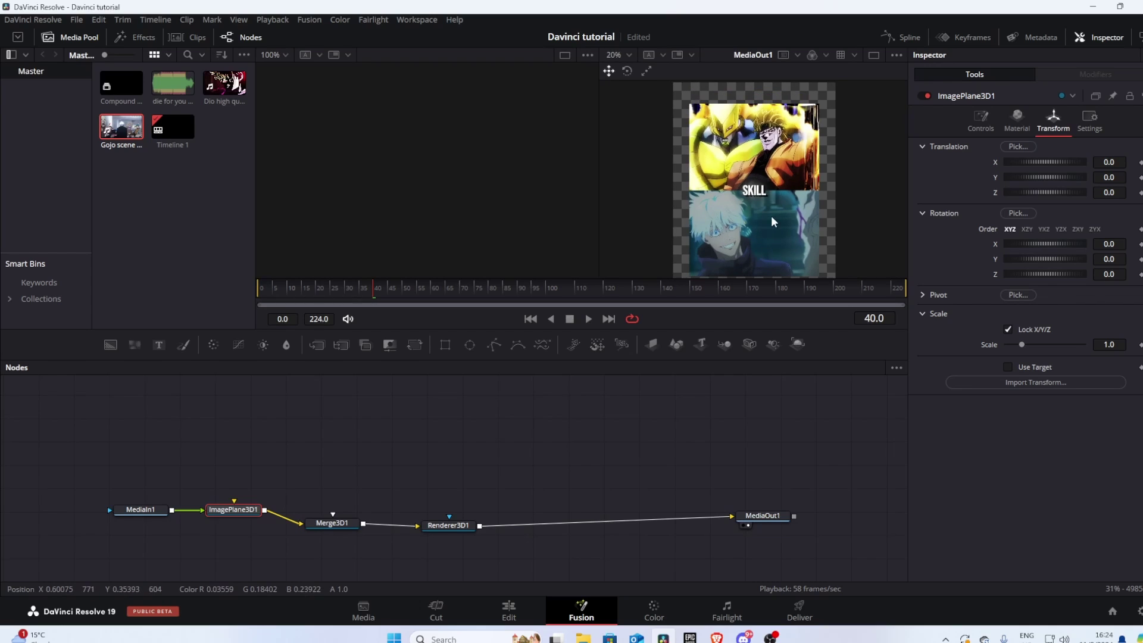
left_click_drag(771, 216, 773, 200)
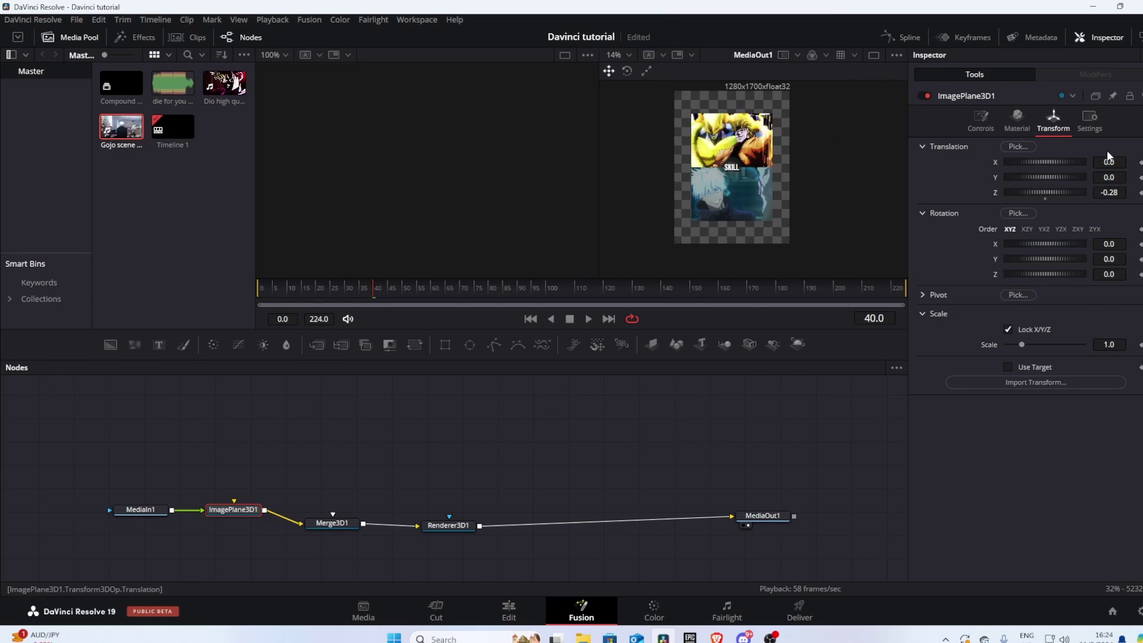
left_click_drag(1108, 192, 1033, 193)
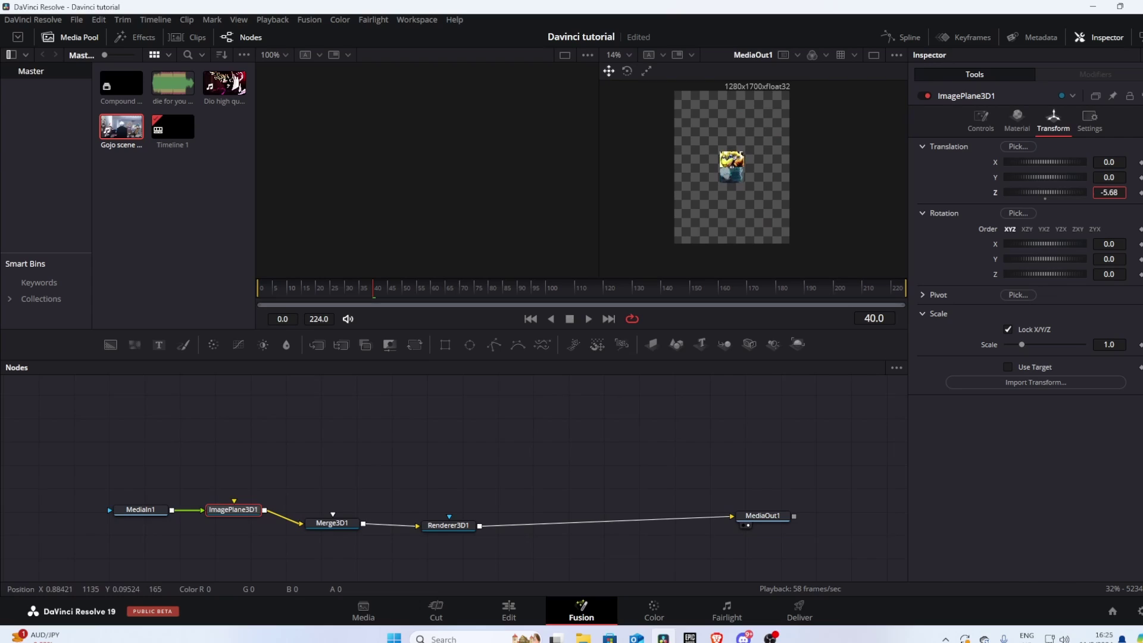
Set ImagePlane3D1's Z translation to -6
left_click_drag(783, 231, 782, 232)
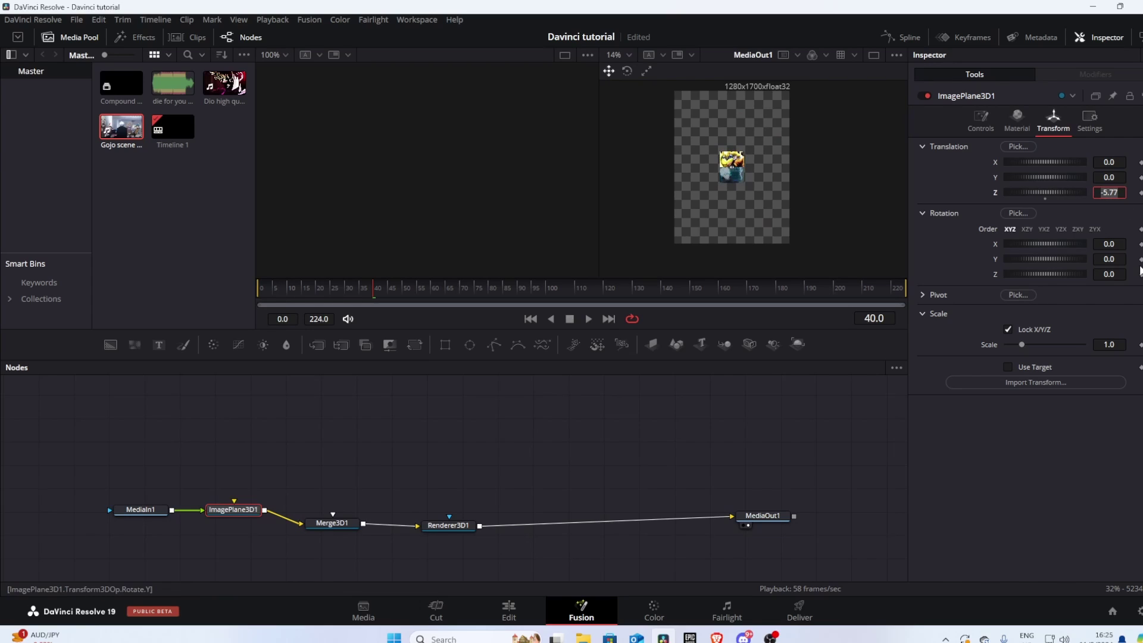
type("-6")
key("Return")
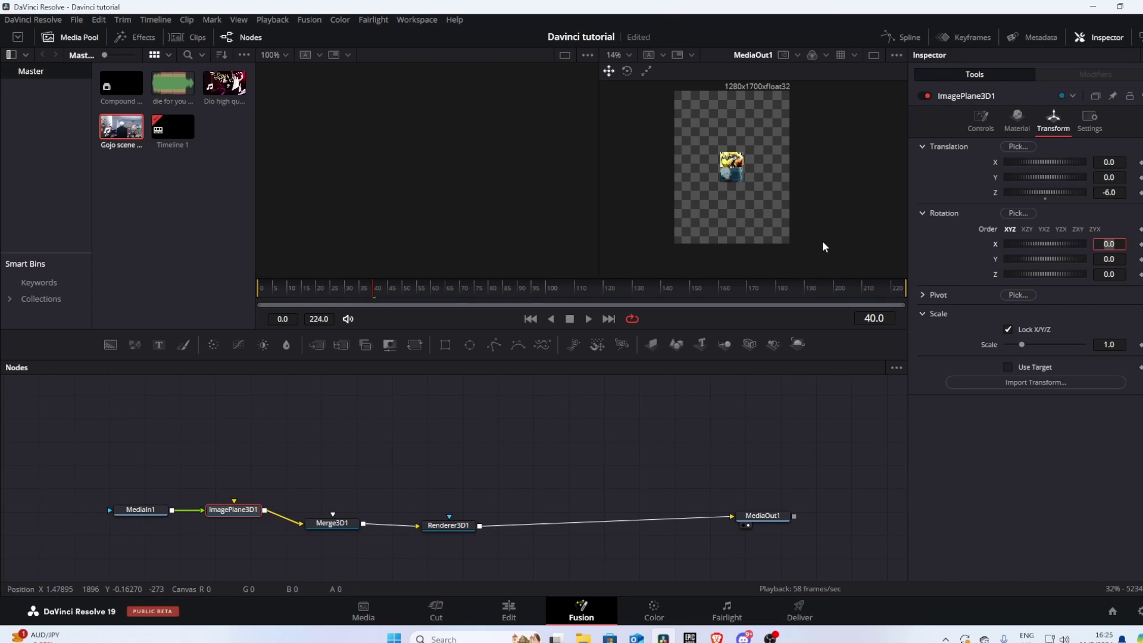
scroll(779, 205, "up", 2)
scroll(734, 184, "down", 2)
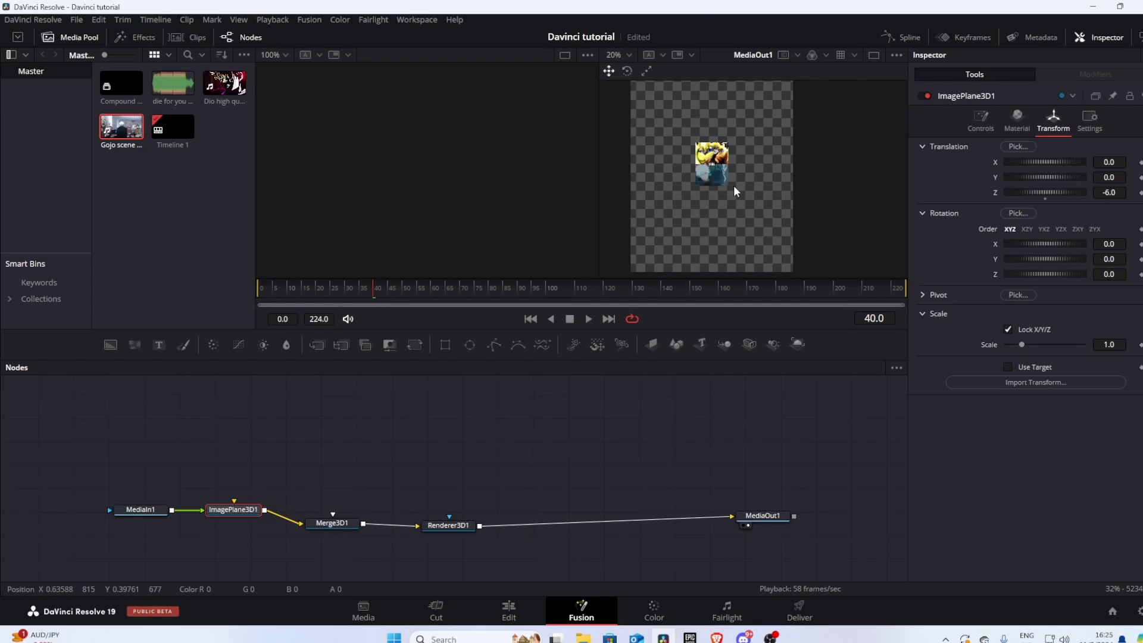
Duplicate the MediaIn1 and ImagePlane3D1 pair and connect the copied image plane to Merge3D1
left_click(134, 507)
left_click_drag(721, 184, 760, 201)
left_click_drag(62, 469, 213, 565)
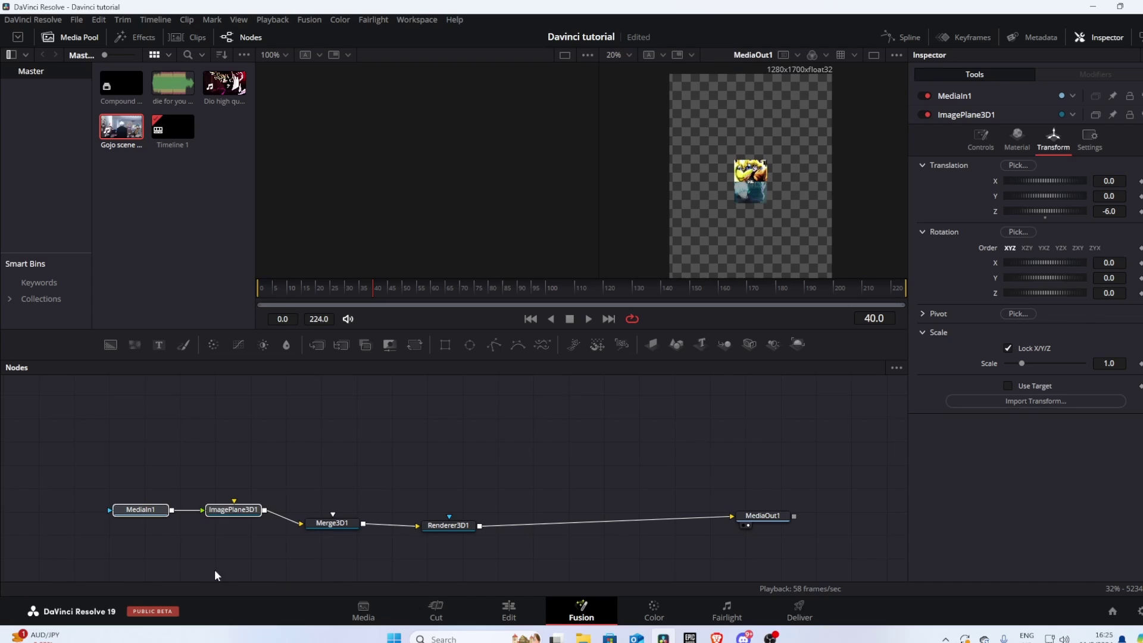
key("ctrl+v")
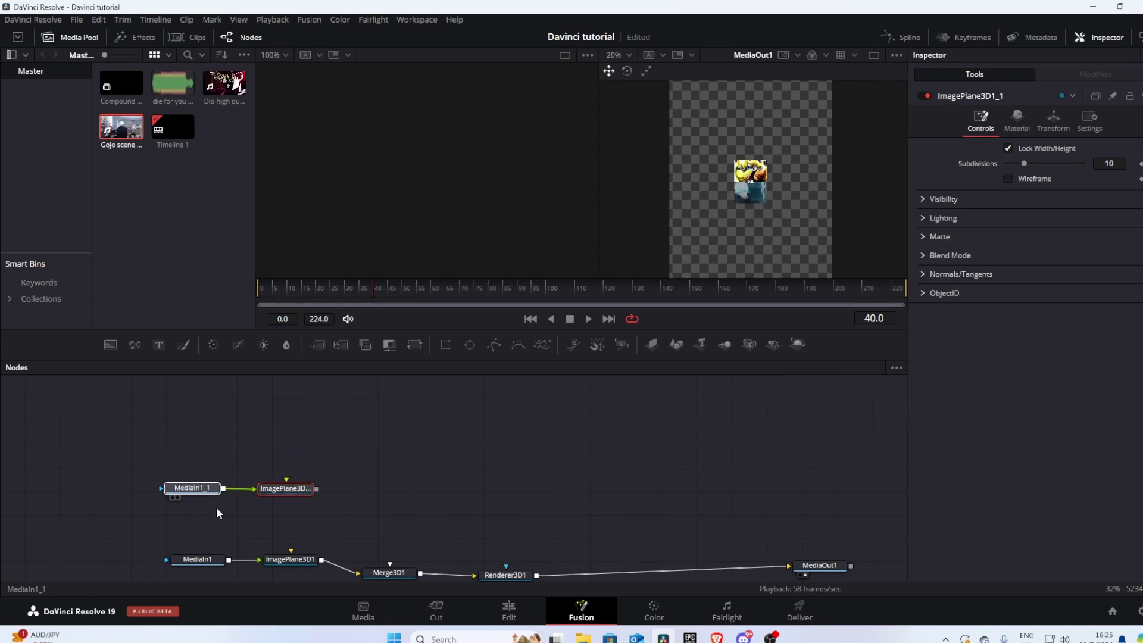
left_click_drag(325, 502, 390, 542)
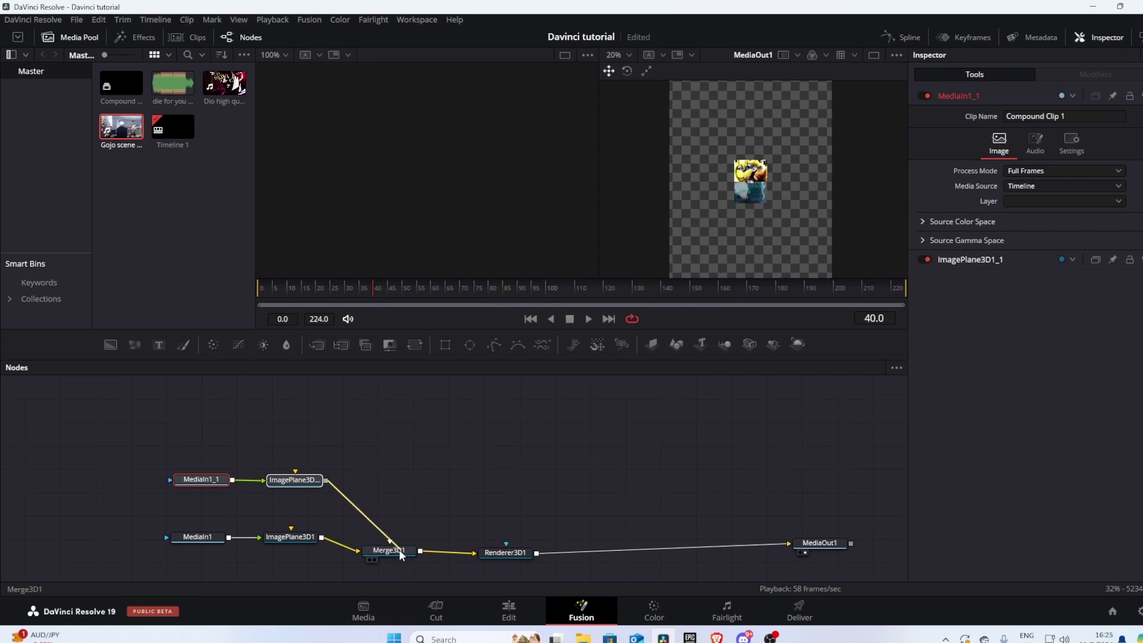
Set the Z translation of ImagePlane3D1_1 to -3
left_click(295, 480)
left_click(1053, 119)
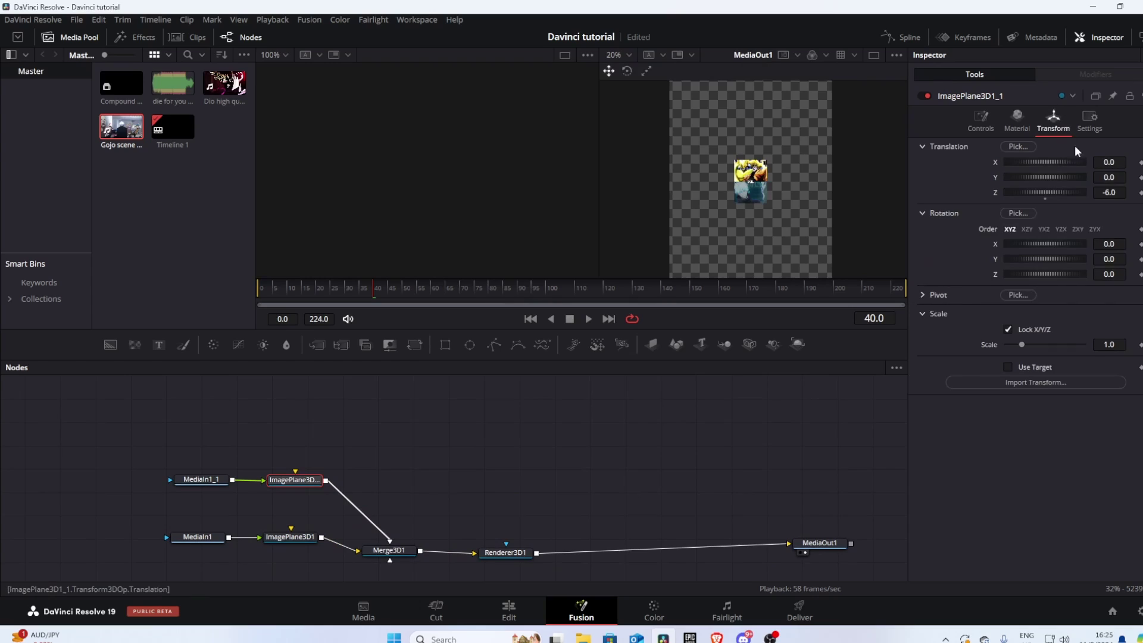
left_click(1117, 192)
key("BackSpace")
type("3")
key("Tab")
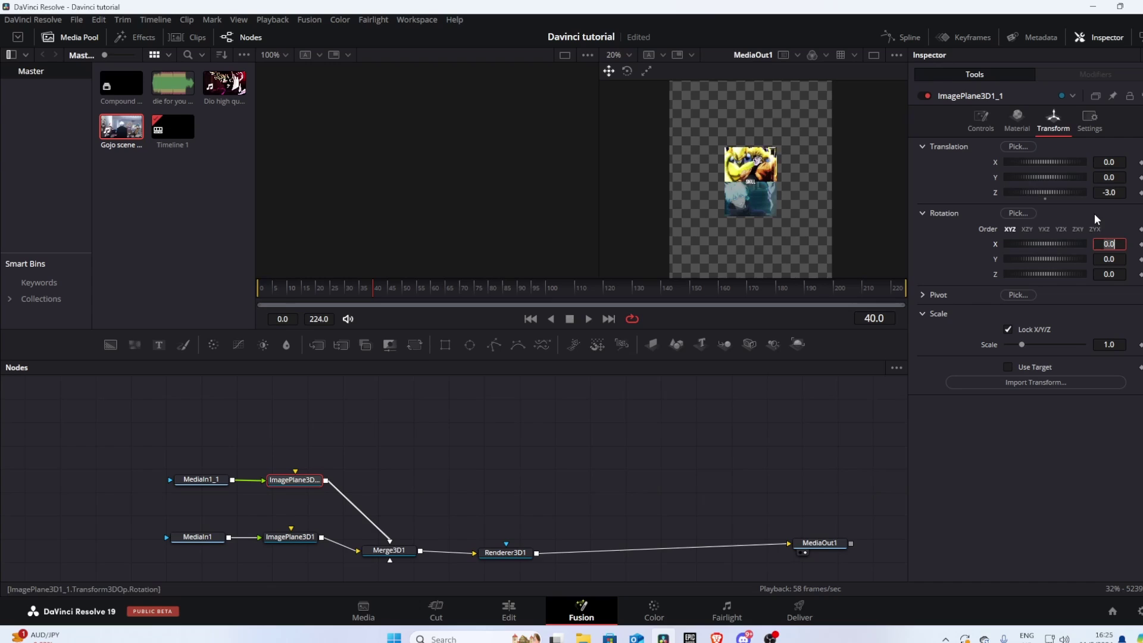
Duplicate the MediaIn1_1 and ImagePlane3D1_1 pair into Merge3D1, with the copied plane's Z translation at 0
left_click_drag(169, 450, 291, 501)
key("ctrl+c")
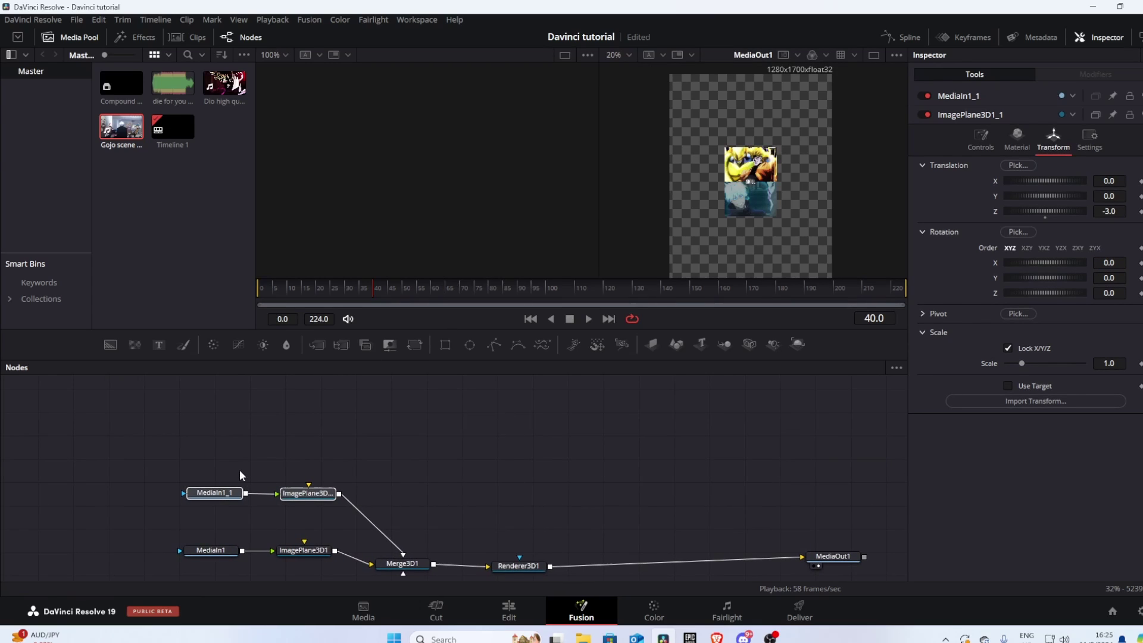
key("ctrl+v")
left_click_drag(341, 451, 403, 564)
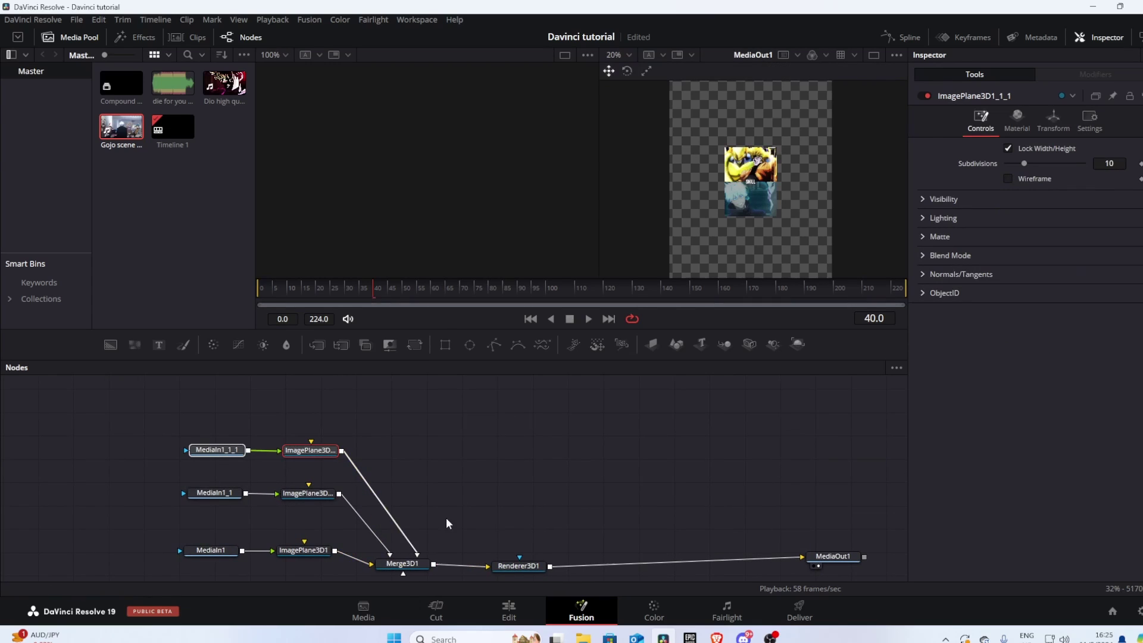
left_click(1053, 119)
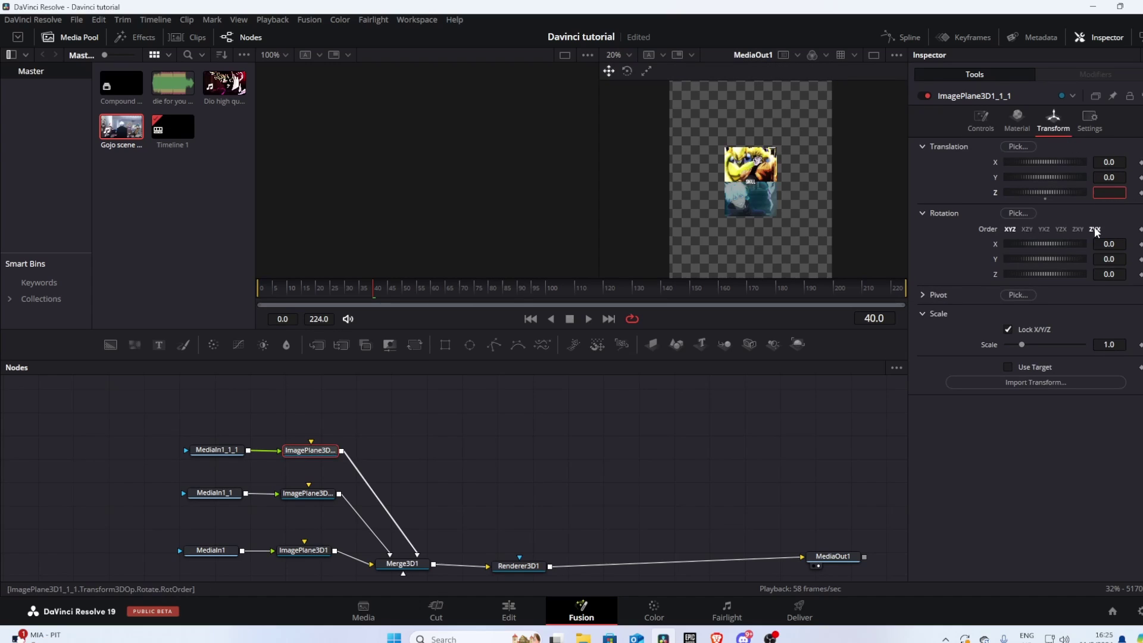
key("Return")
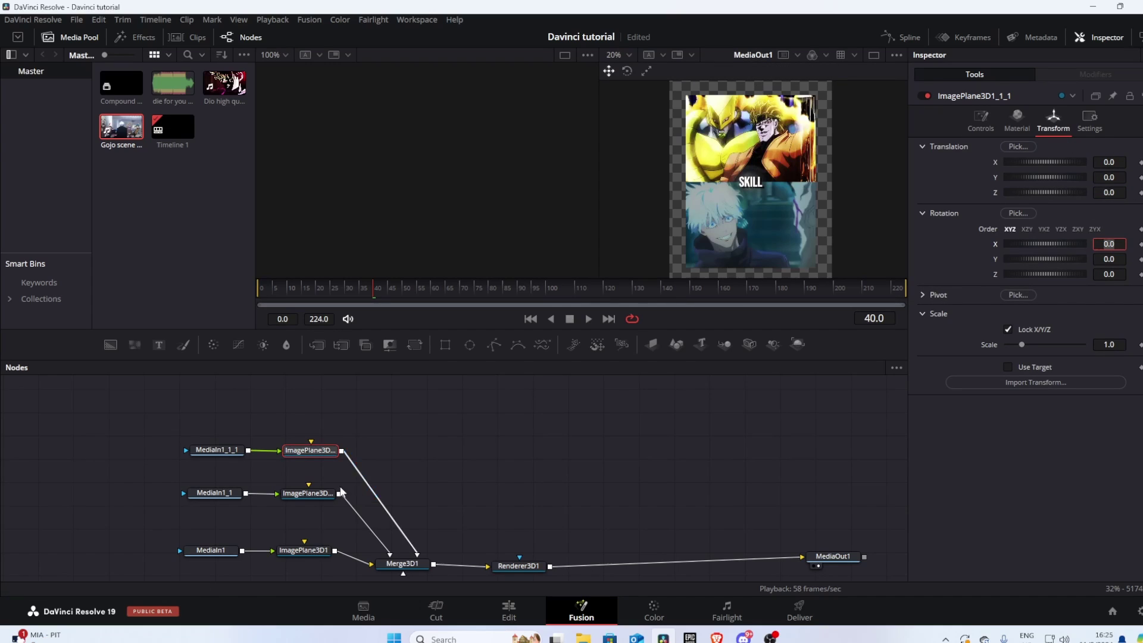
Duplicate the MediaIn1_1_1 and ImagePlane3D1_1_1 pair and connect the new image plane to Merge3D1
left_click_drag(196, 408, 302, 455)
key("ctrl+c")
key("ctrl+v")
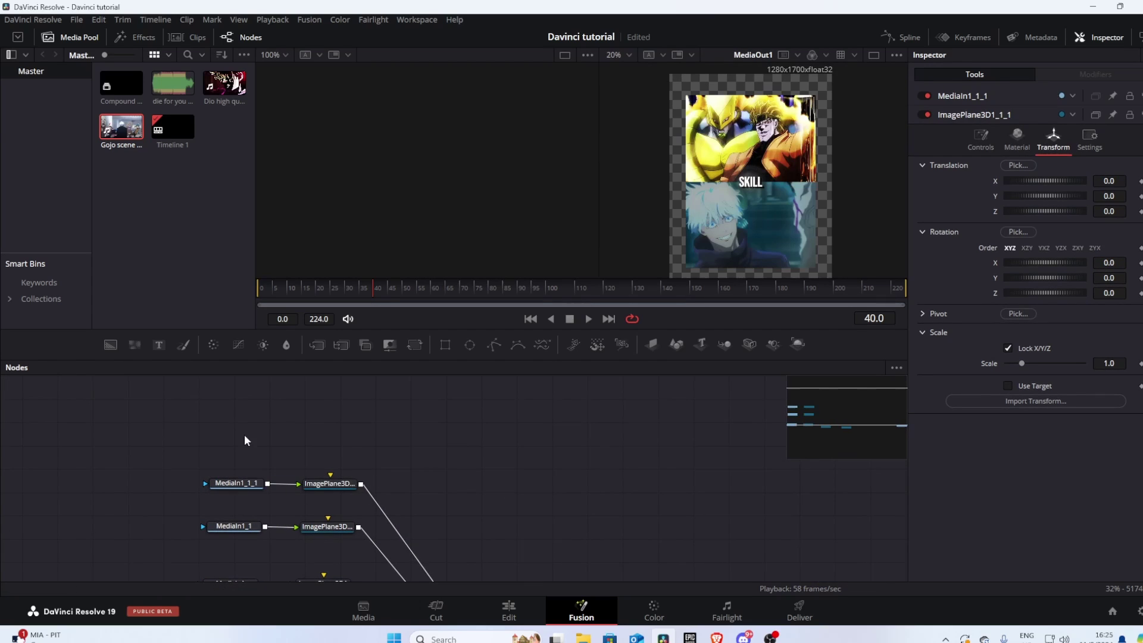
left_click_drag(366, 430, 420, 527)
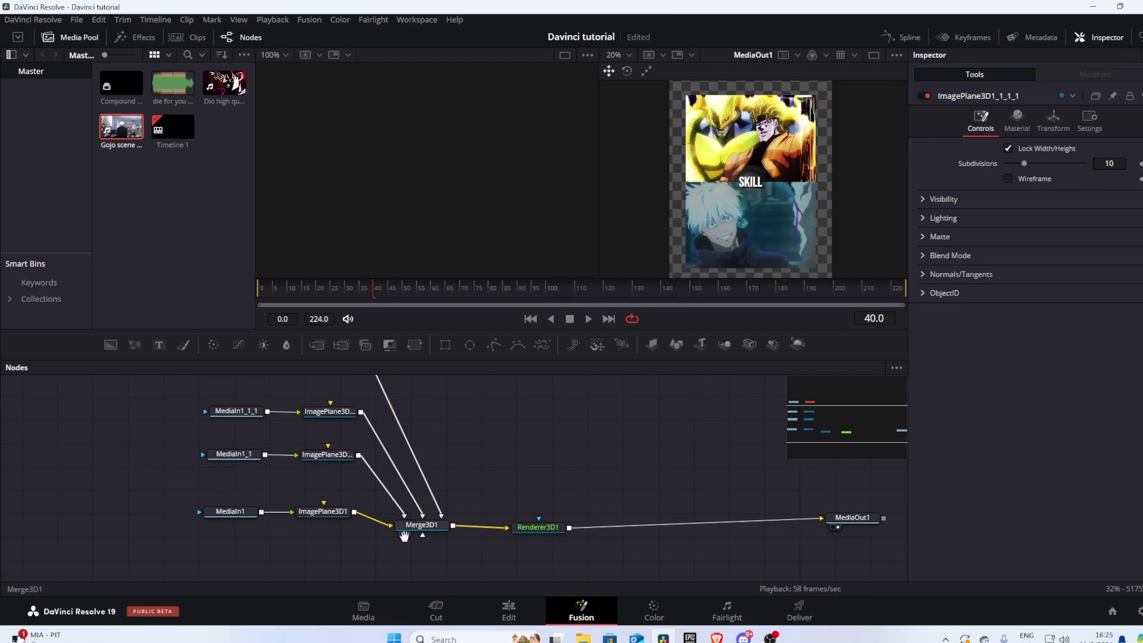
Open the Z translation of ImagePlane3D1_1_1_1 for editing
scroll(404, 535, "up", 3)
left_click(328, 484)
left_click(328, 472)
left_click(1053, 119)
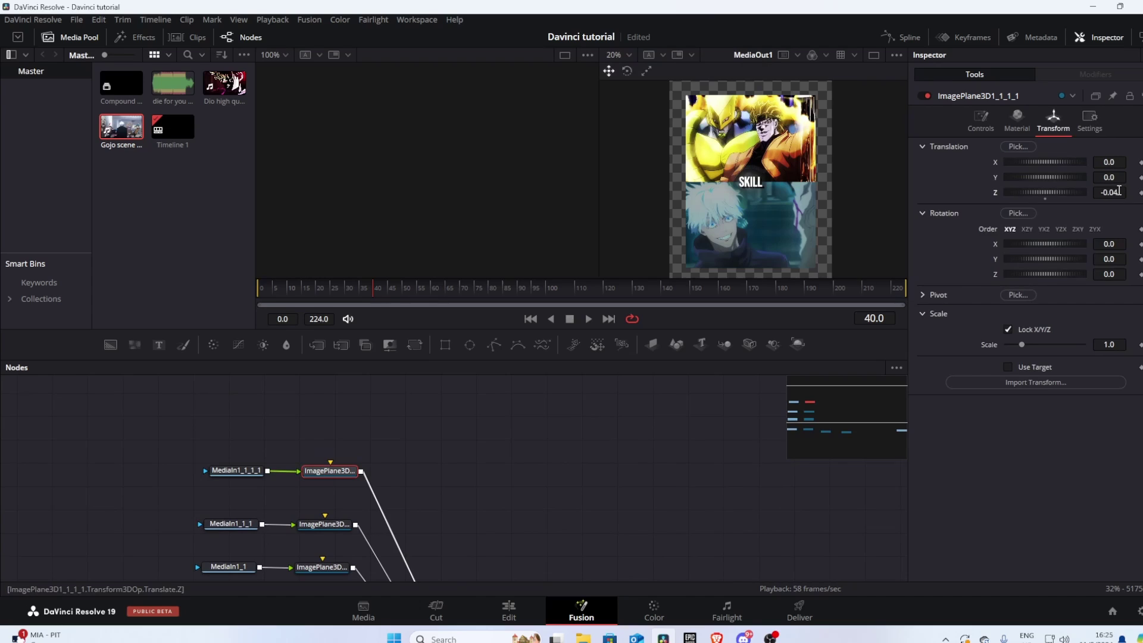
left_click(1120, 191)
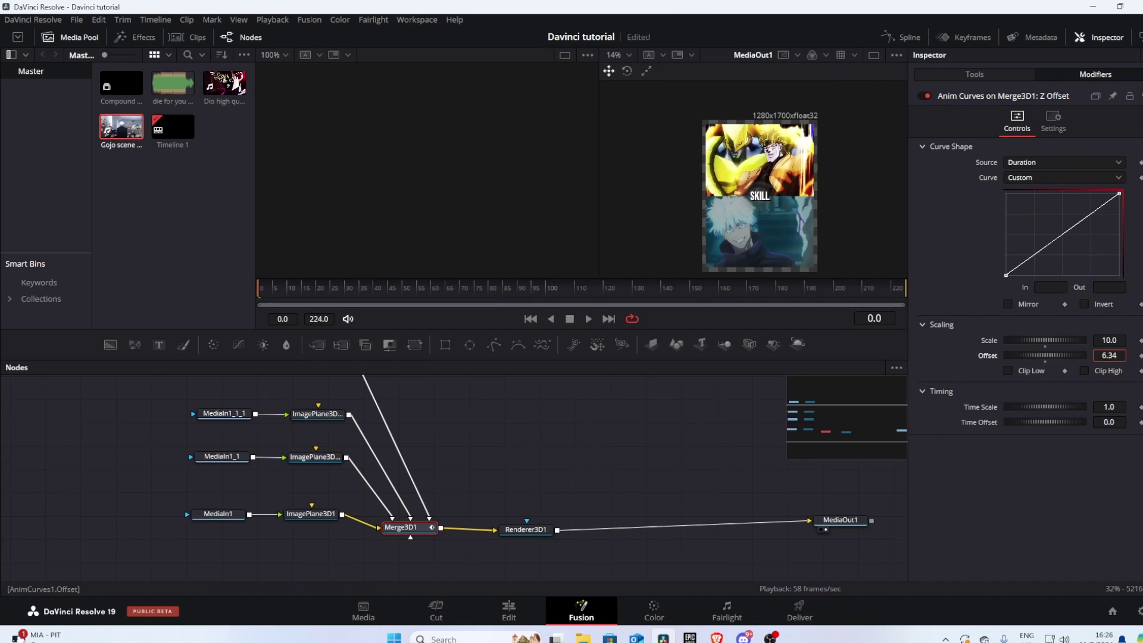
Set the Merge3D1 Z Offset anim curve's offset to 6.39 and its scale to -10, and play the result
left_click_drag(1109, 355, 1112, 356)
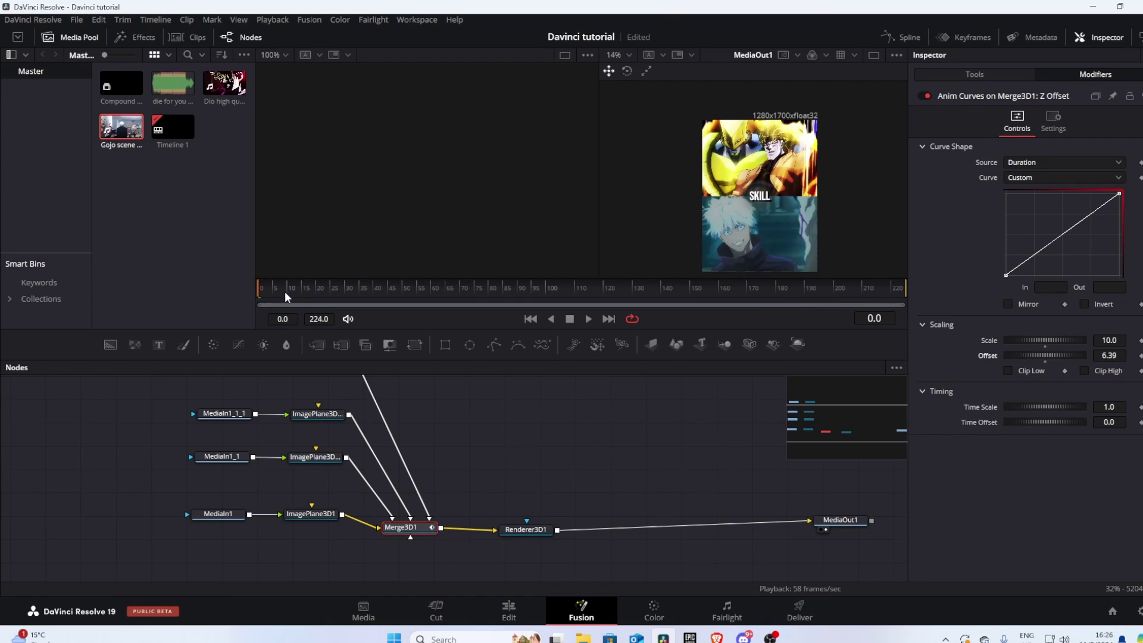
left_click_drag(323, 299, 936, 329)
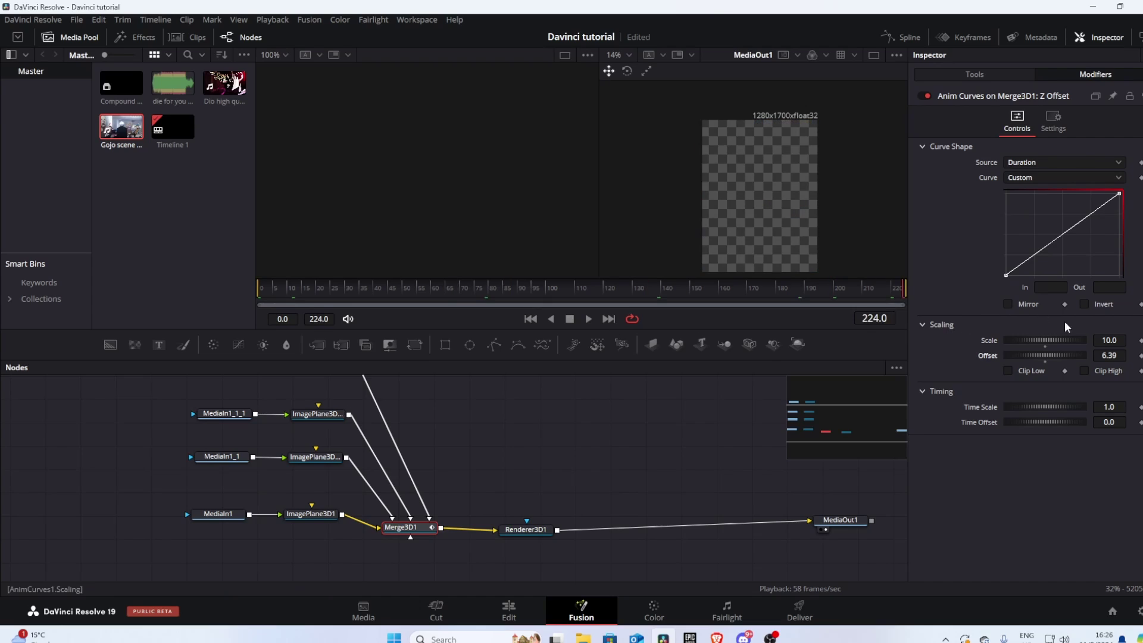
left_click_drag(1108, 340, 1033, 340)
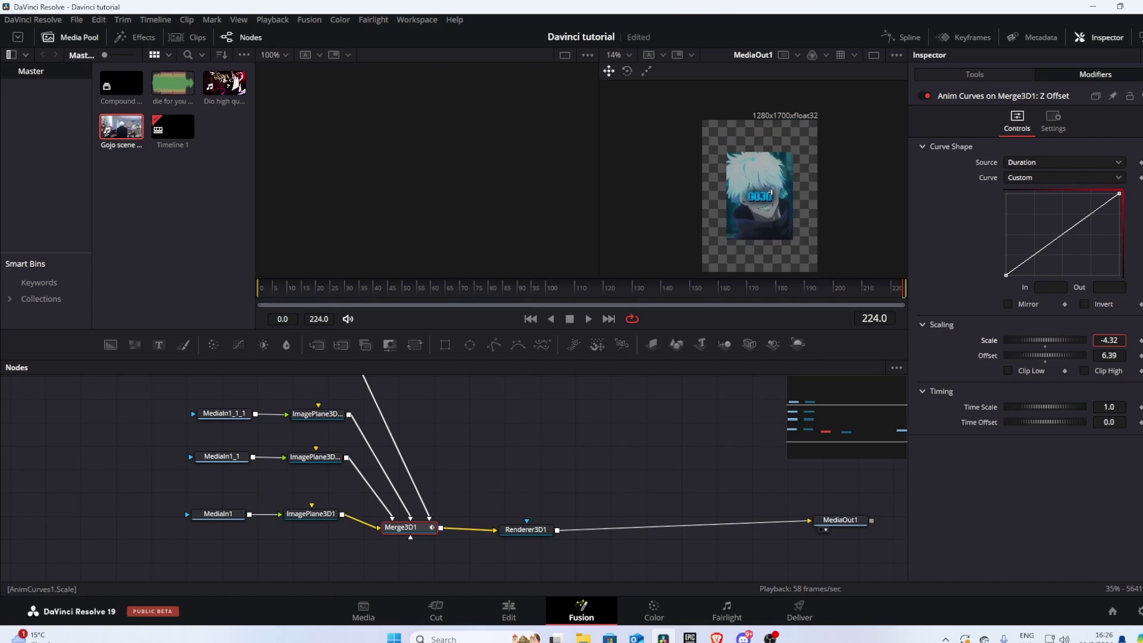
mouse_move(1108, 340)
left_mouse_down()
mouse_move(1131, 339)
mouse_move(1039, 340)
mouse_move(1112, 343)
left_mouse_up()
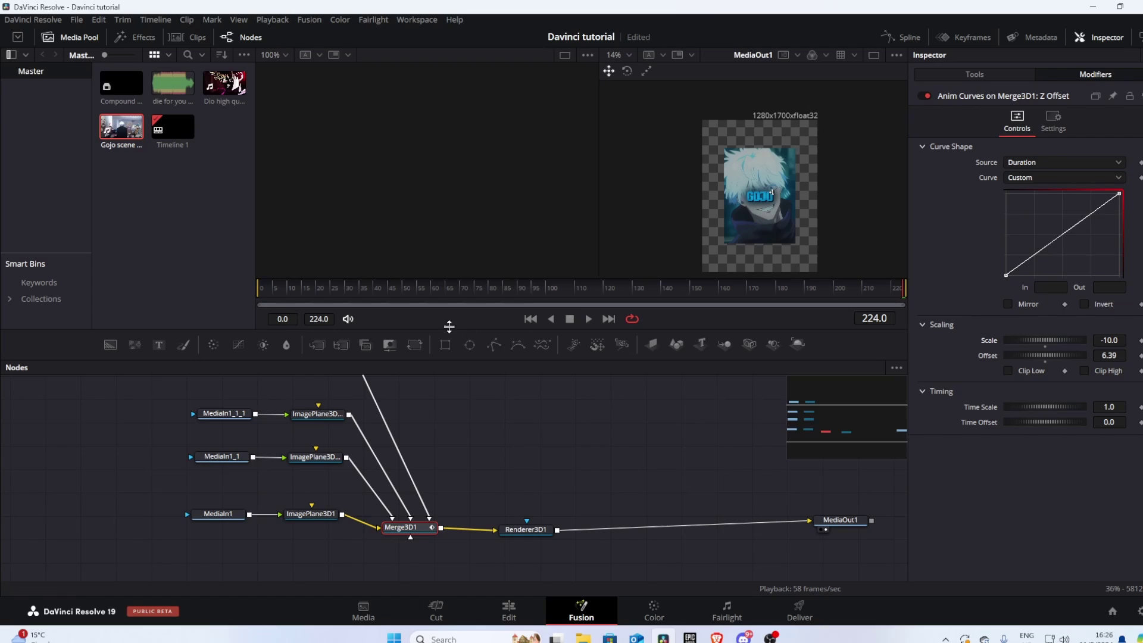
key("space")
Return to frame 0 and try adding a point to the Z Offset curve with an In value of 0.25
left_click(259, 287)
left_click(1033, 256)
key("BackSpace")
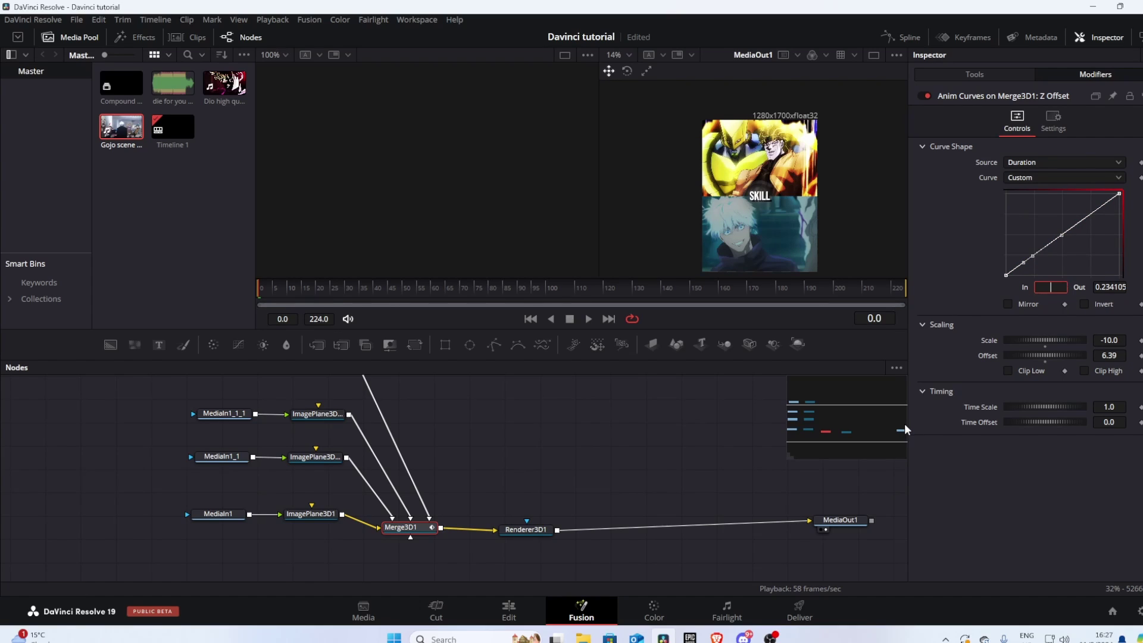
type("0.25")
key("Return")
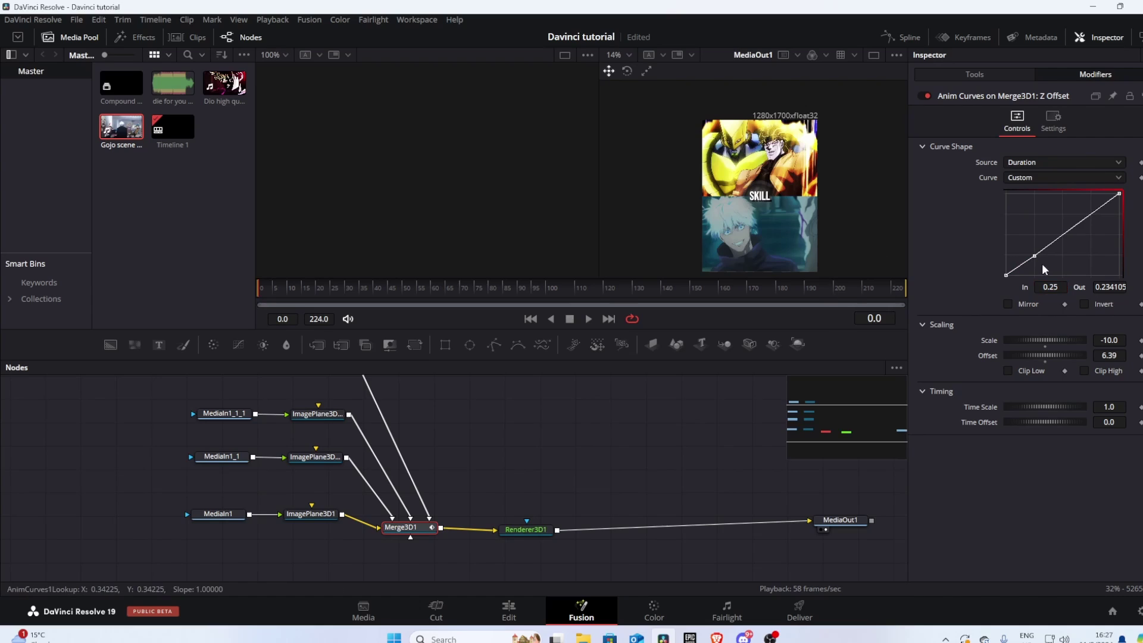
Raise the Z Offset curve's start point to an Out value of 0.117 at frame 0
left_click(1007, 276)
left_click(1100, 288)
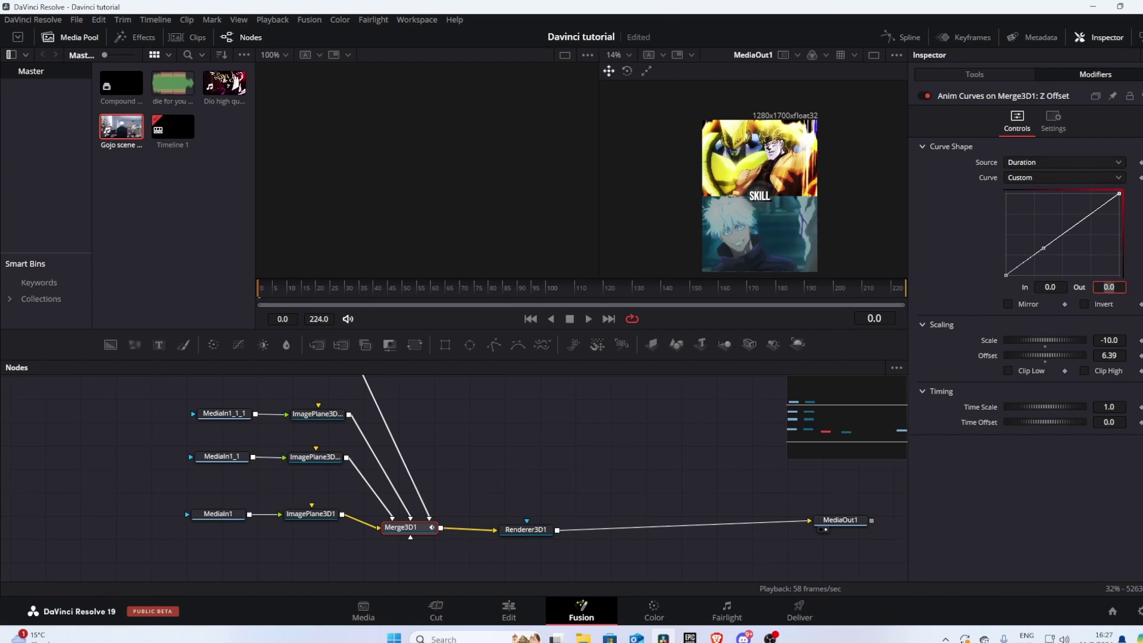
left_click(1065, 261)
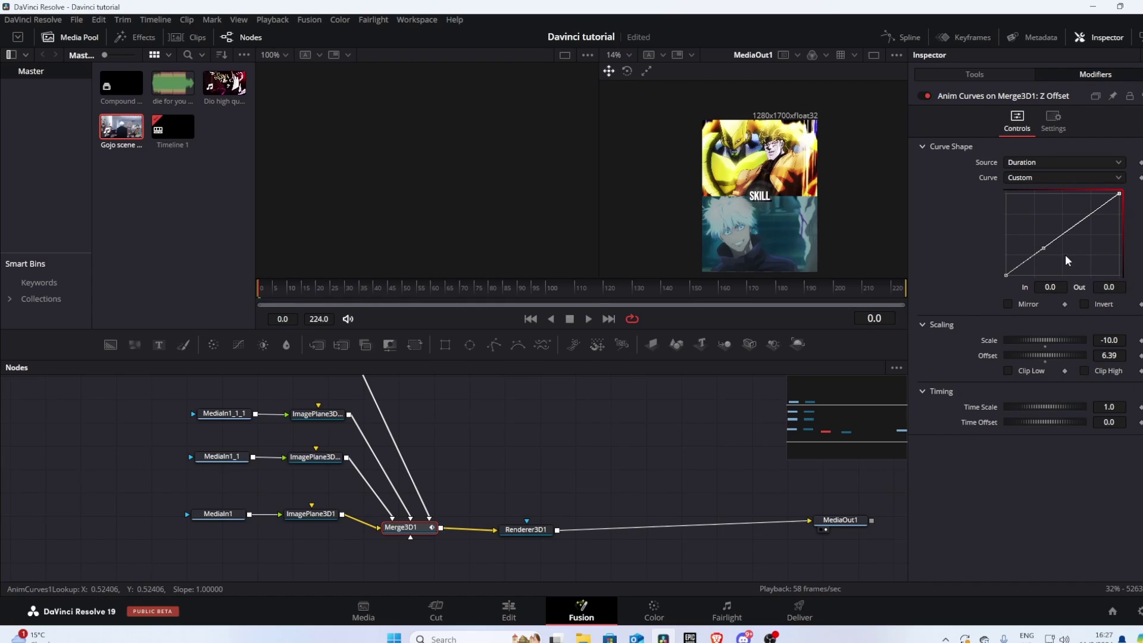
left_click_drag(295, 292, 257, 298)
left_click(1006, 275)
left_click_drag(1109, 287, 1128, 287)
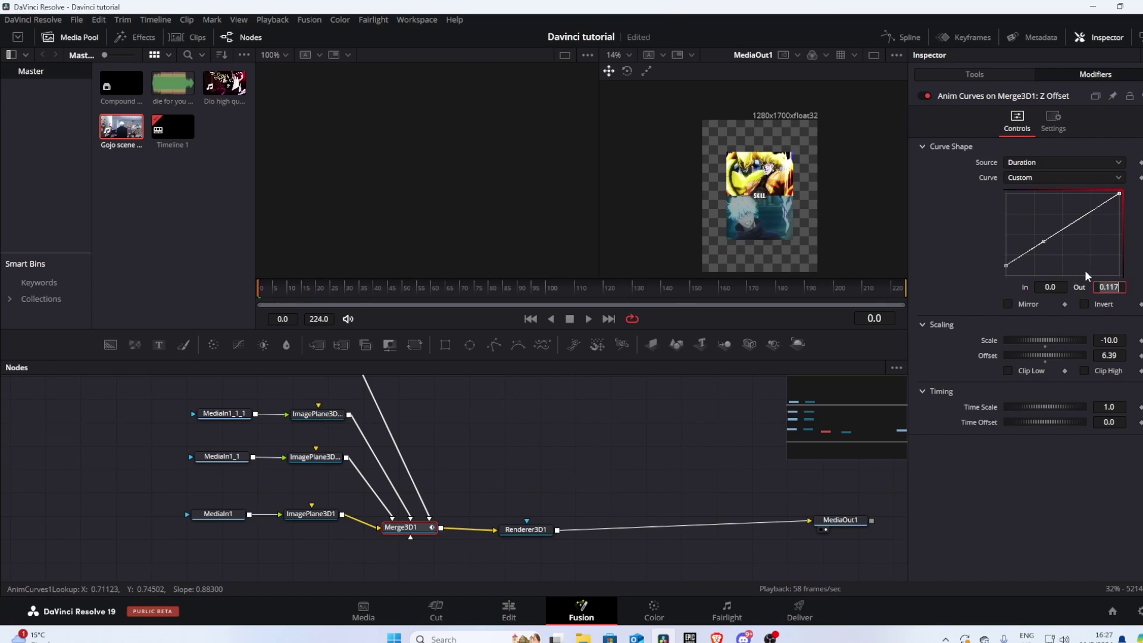
Add a point to the Z Offset curve with In 0.25 and Out 0
left_click(1030, 252)
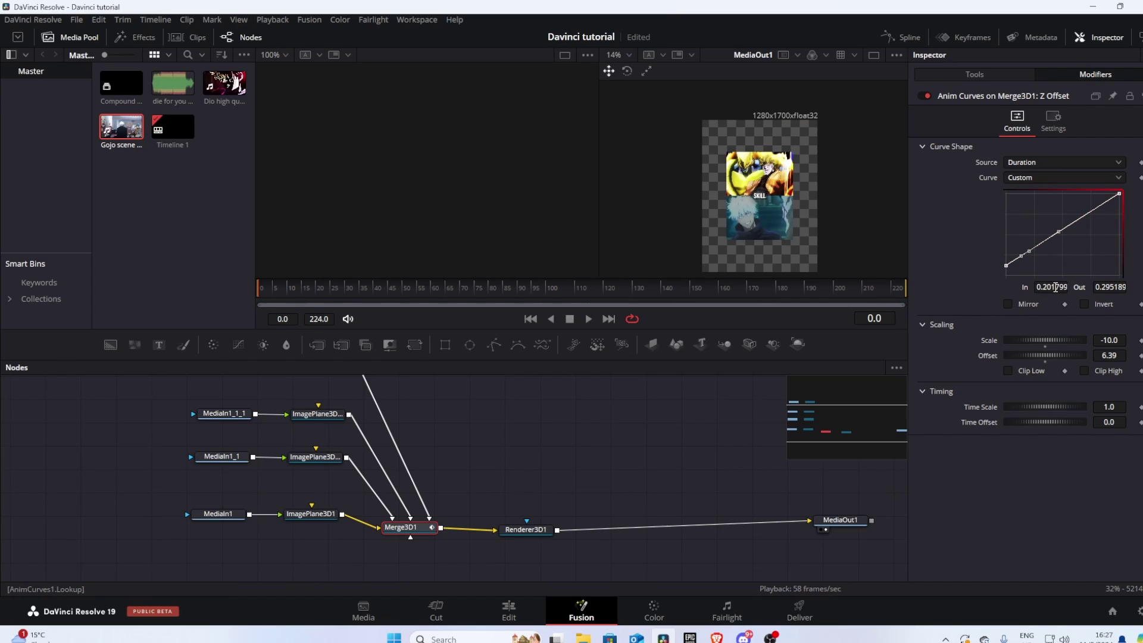
type("0.25")
key("Tab")
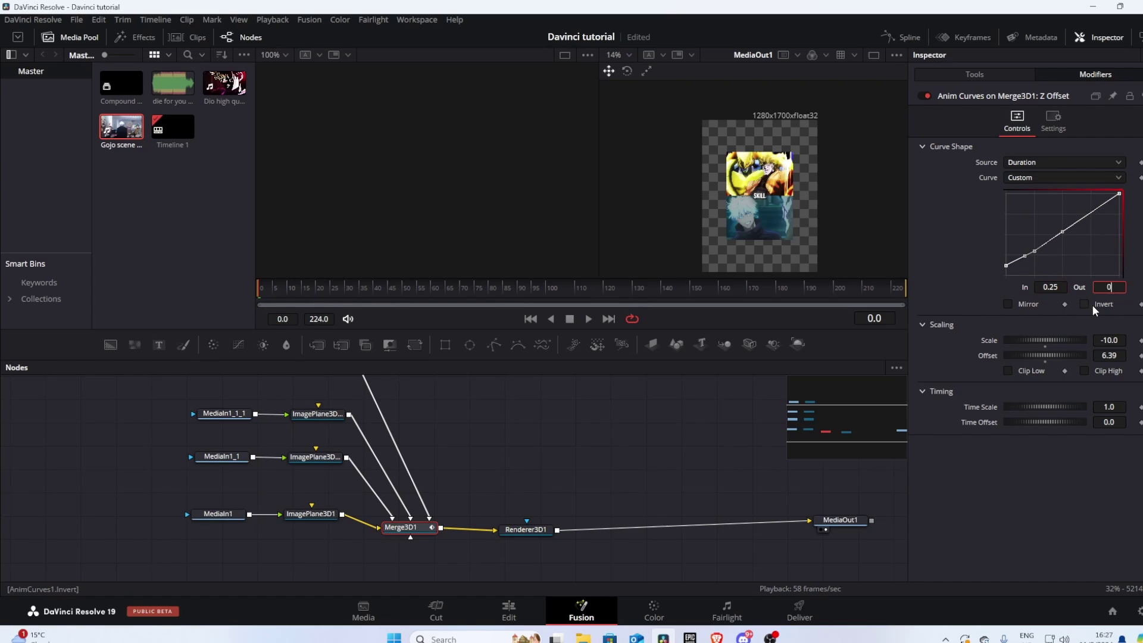
type("0")
key("Tab")
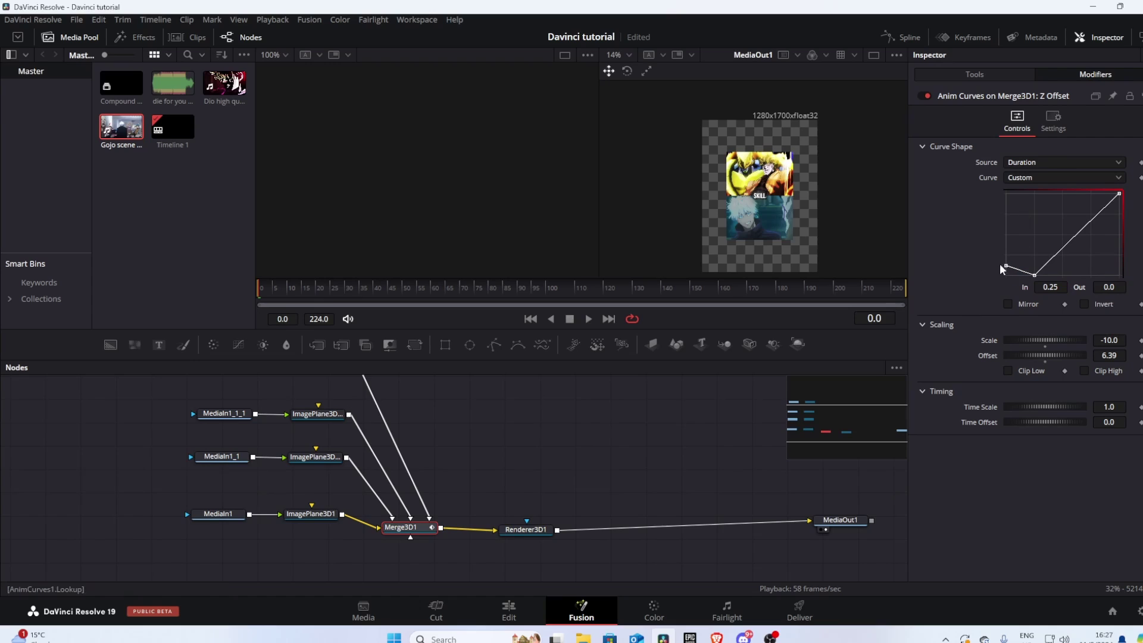
Go to frame 55 and set the Out value of the curve point at In 0.25 to 0.066
left_click_drag(265, 296, 415, 315)
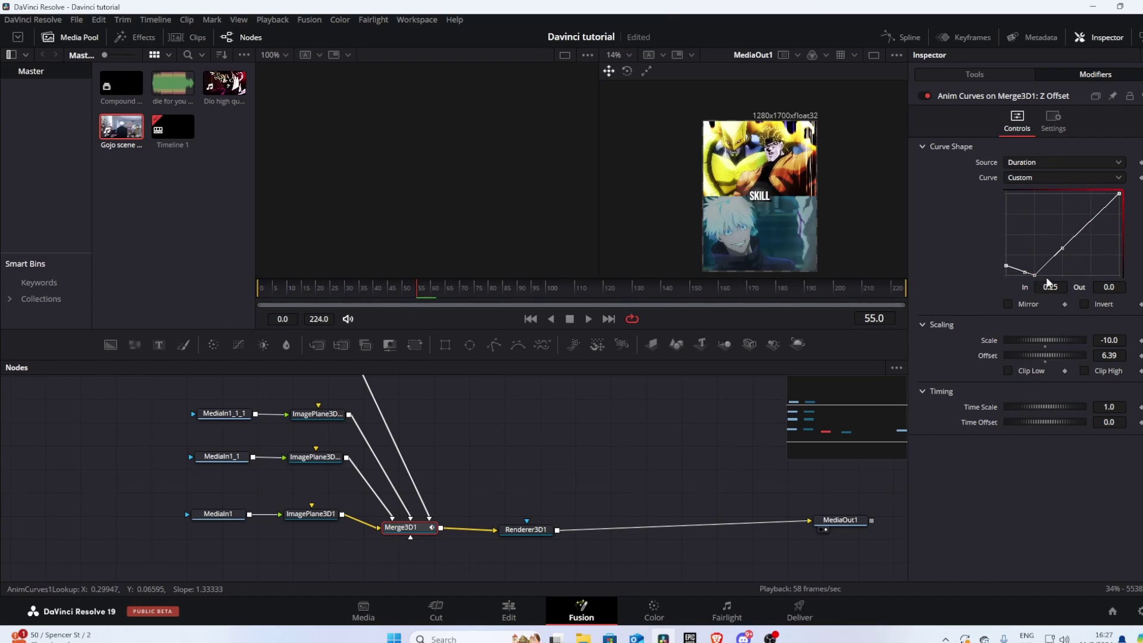
left_click_drag(1117, 288, 1125, 288)
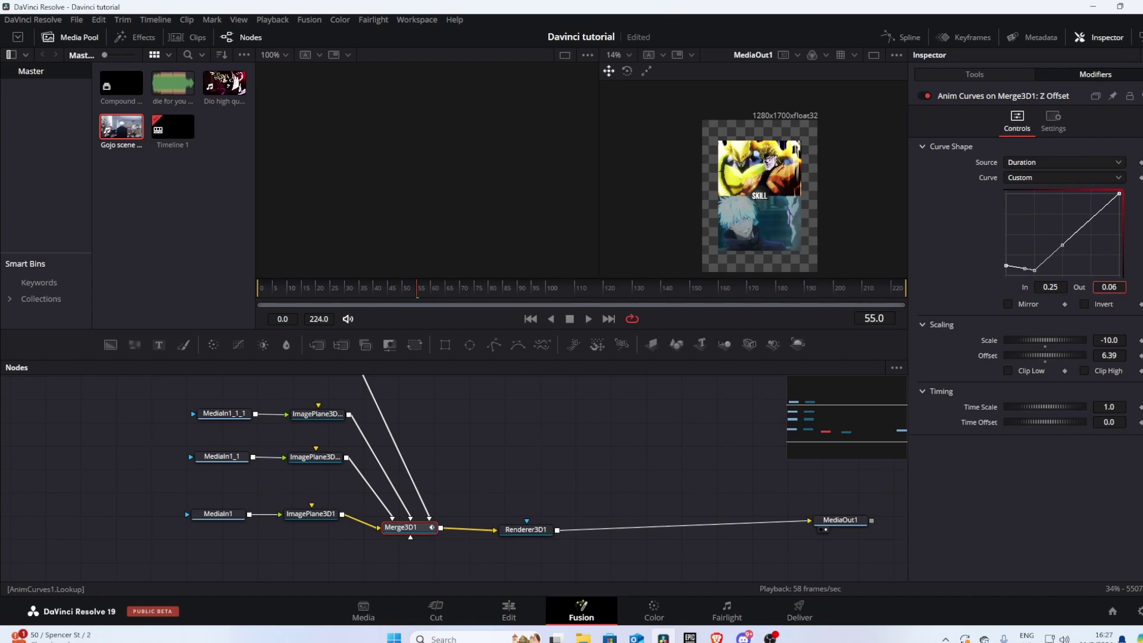
type("6")
key("Return")
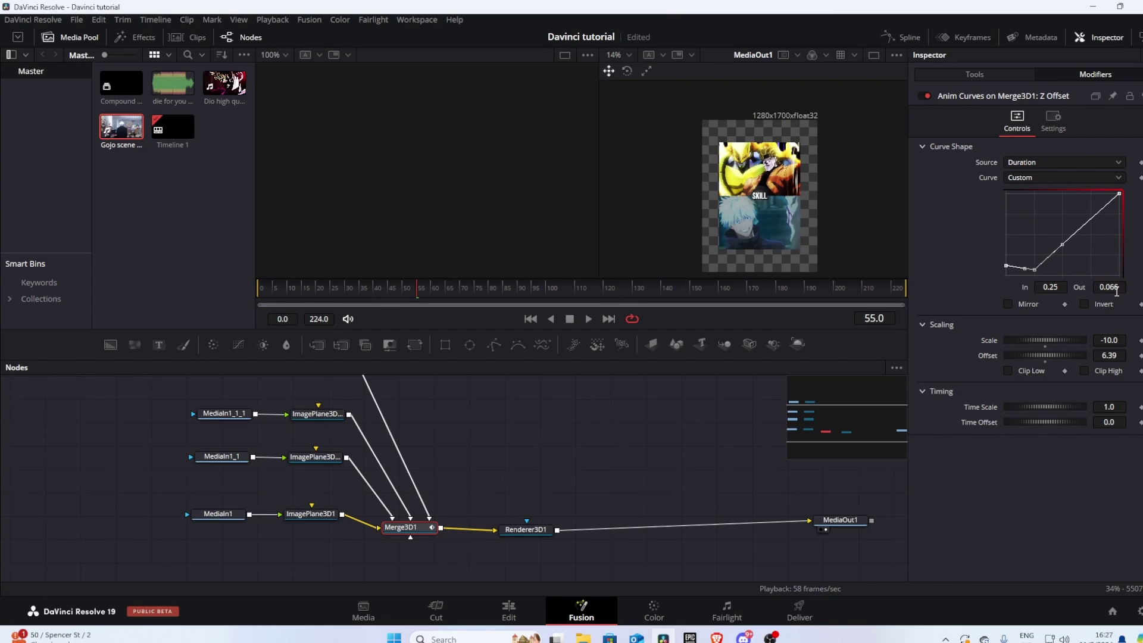
Add a point to the Z Offset curve with In 0.5 and Out 0.35
left_click(1060, 245)
type("0")
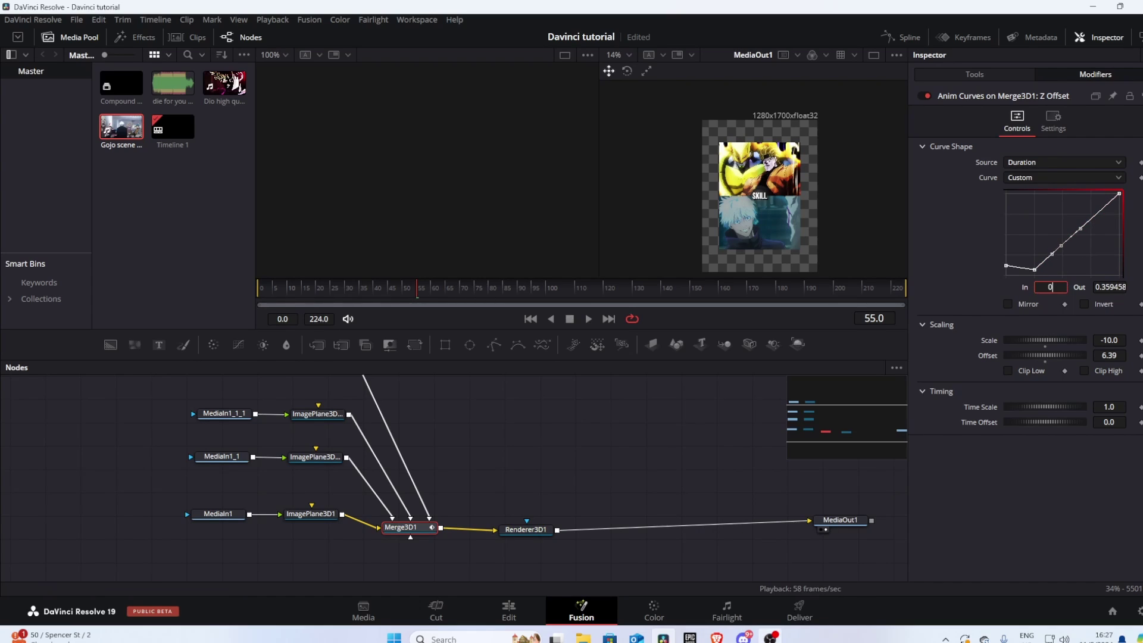
type(".35")
left_click(1102, 287)
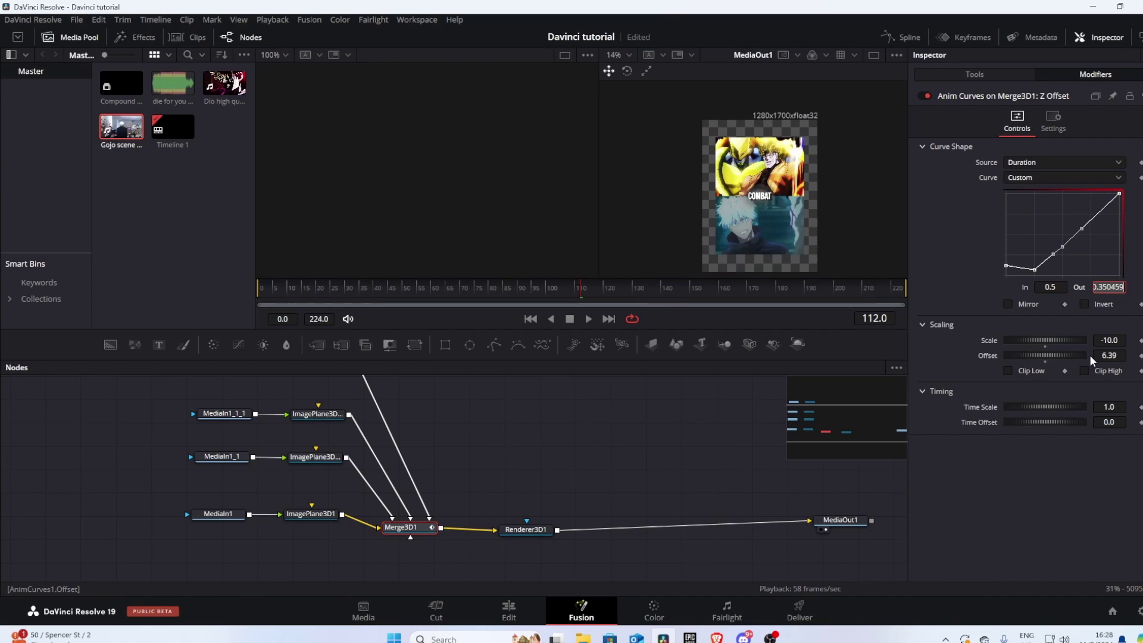
key("BackSpace")
type("0.35")
key("Return")
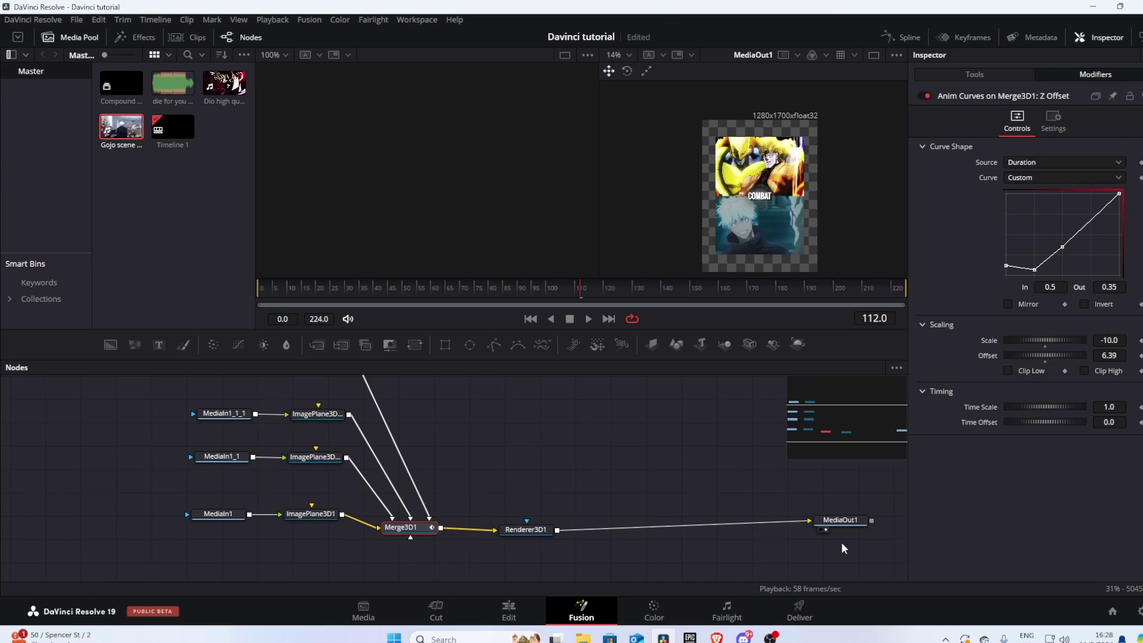
Add a point to the Z Offset curve between the In 0.5 point and the end, with In 0.75
left_click(1087, 223)
left_click(1064, 287)
type("0.")
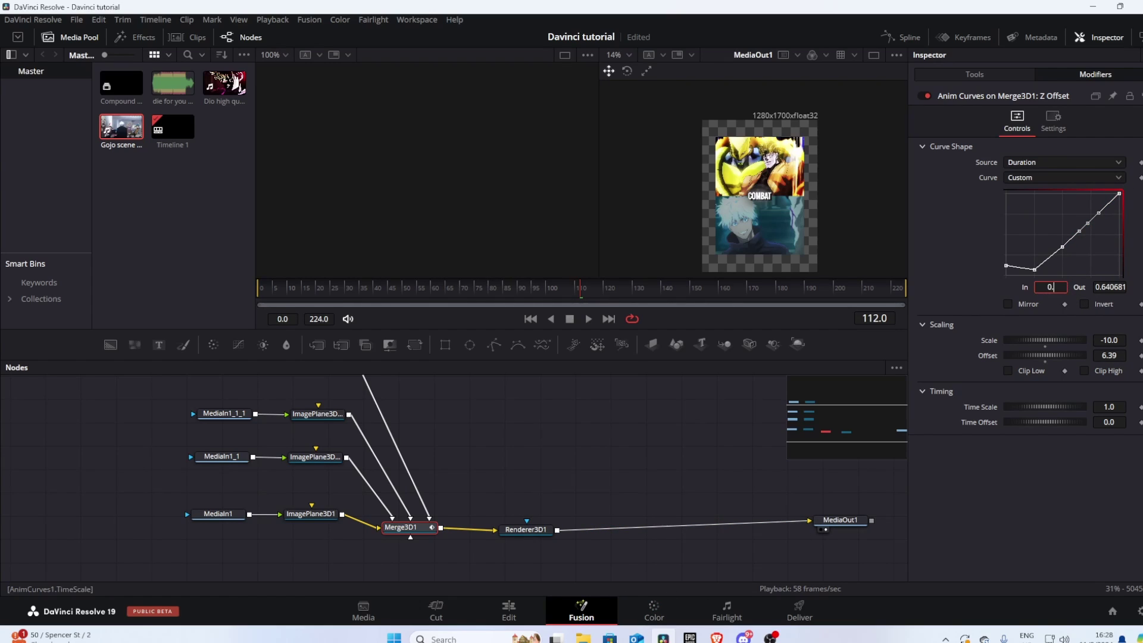
type("7")
key("Return")
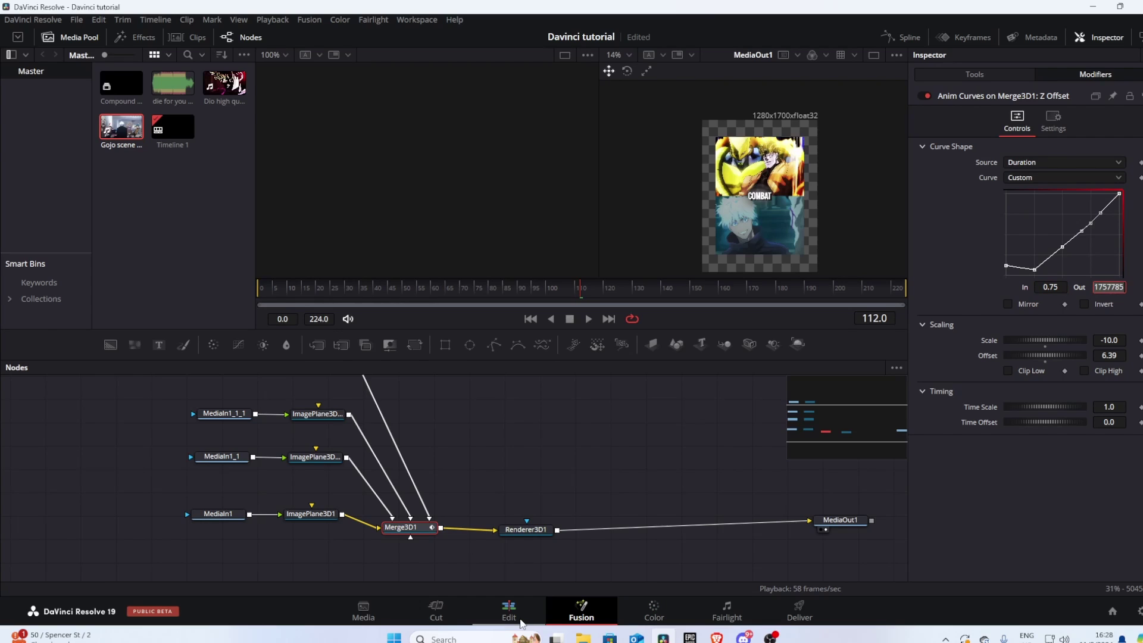
Go to frame 169 and set the Out value of the curve point at In 0.75 to 0.66
left_click(509, 611)
left_click_drag(1126, 286, 1114, 286)
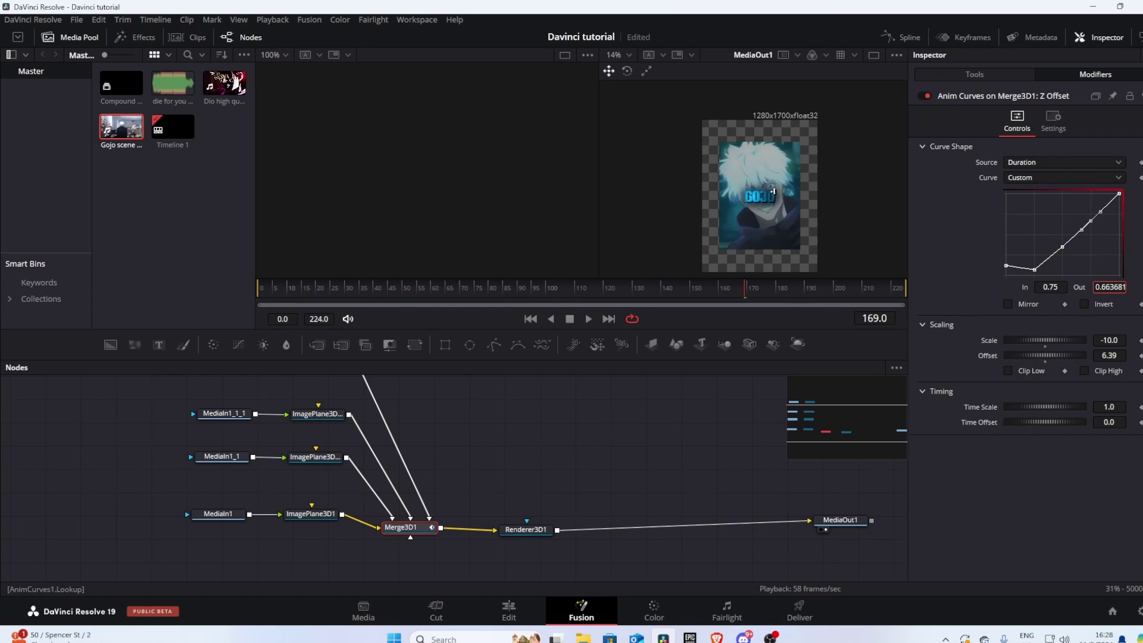
left_click(1113, 285)
type("0.66")
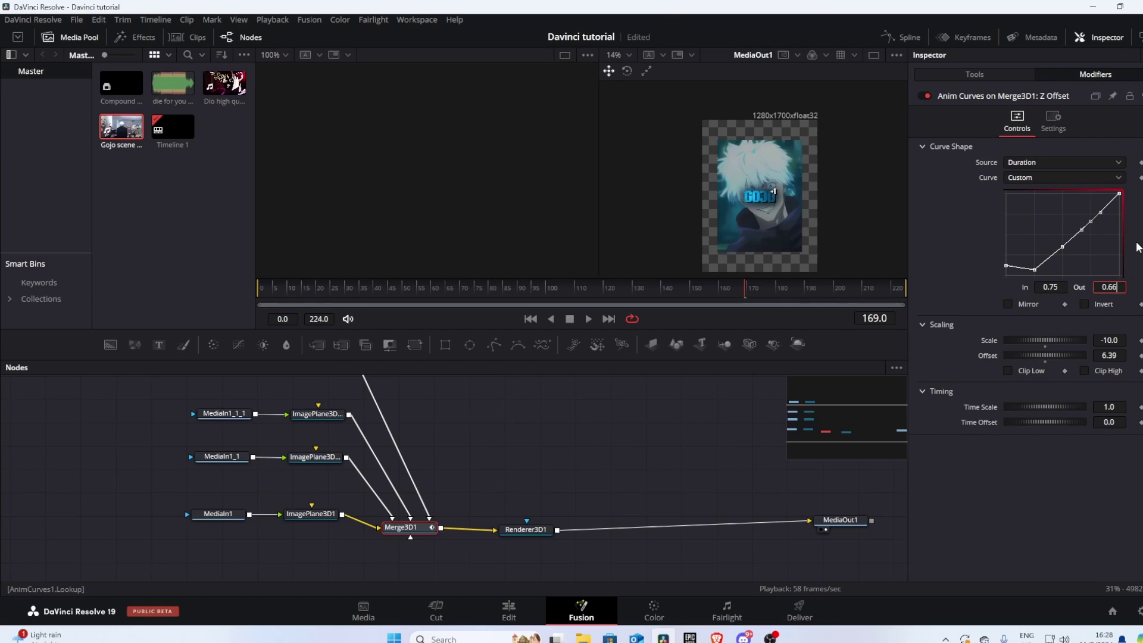
key("Return")
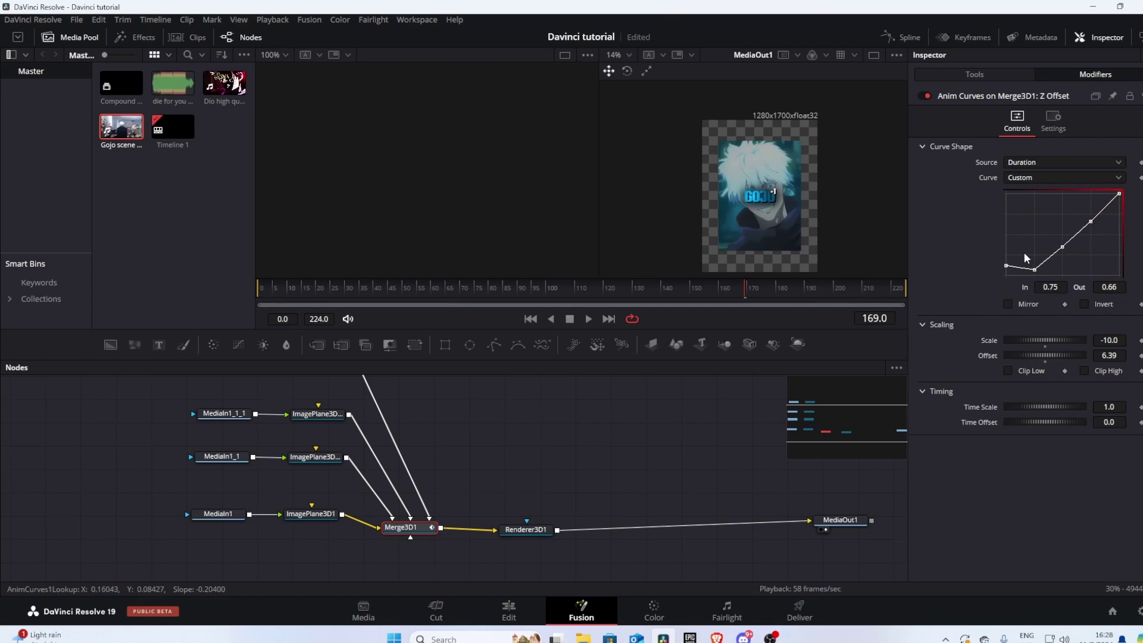
Bend the Z Offset curve's first two segments into smooth arcs, the first dipping and the second bulging upward toward the In 0.5 point
left_click(1005, 266)
left_click(1034, 270)
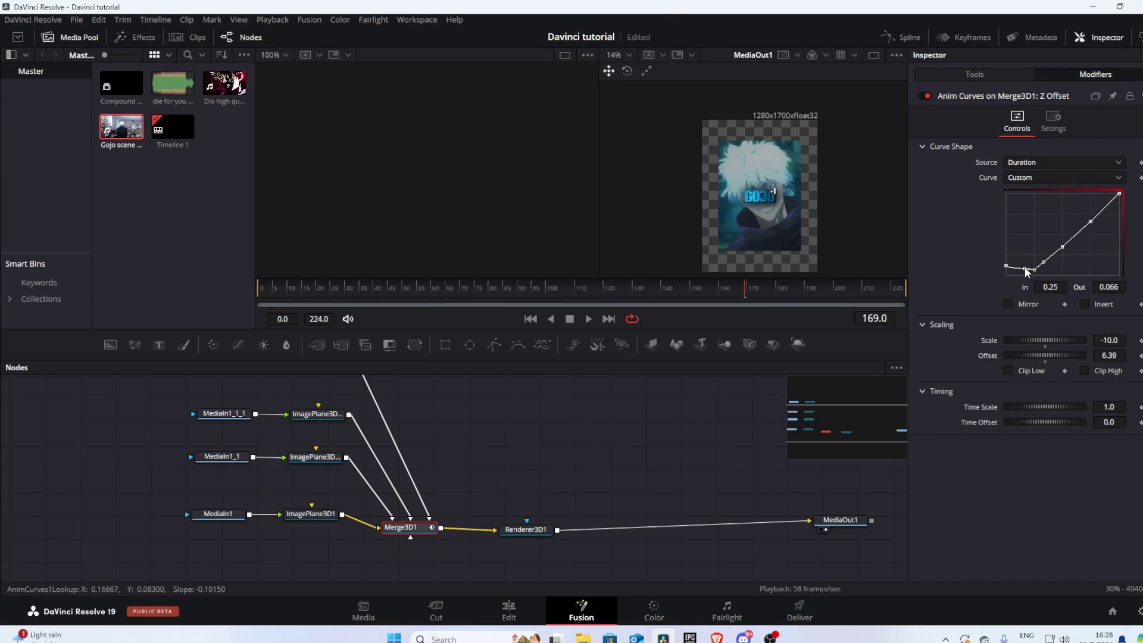
left_click(1063, 248)
left_click(1035, 269)
Round the curve segment between In 0.5 and In 0.75 into an ease-out arc, setting its lower handle to In 0.5 and Out 0.35
left_click(1090, 223)
left_click(1072, 235)
type("0.5")
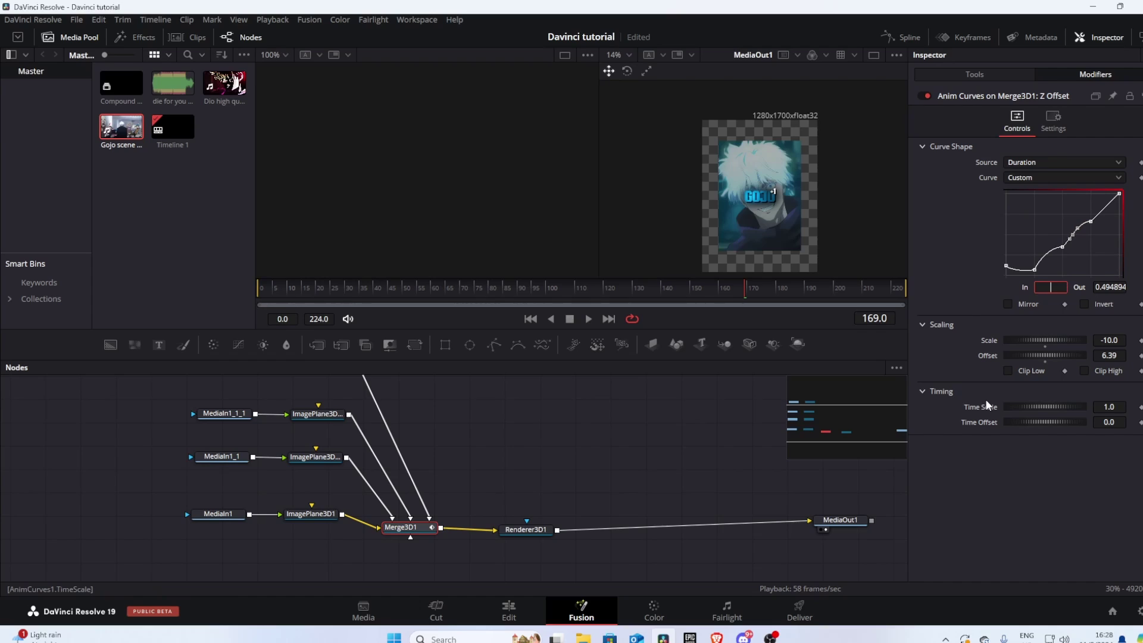
key("Tab")
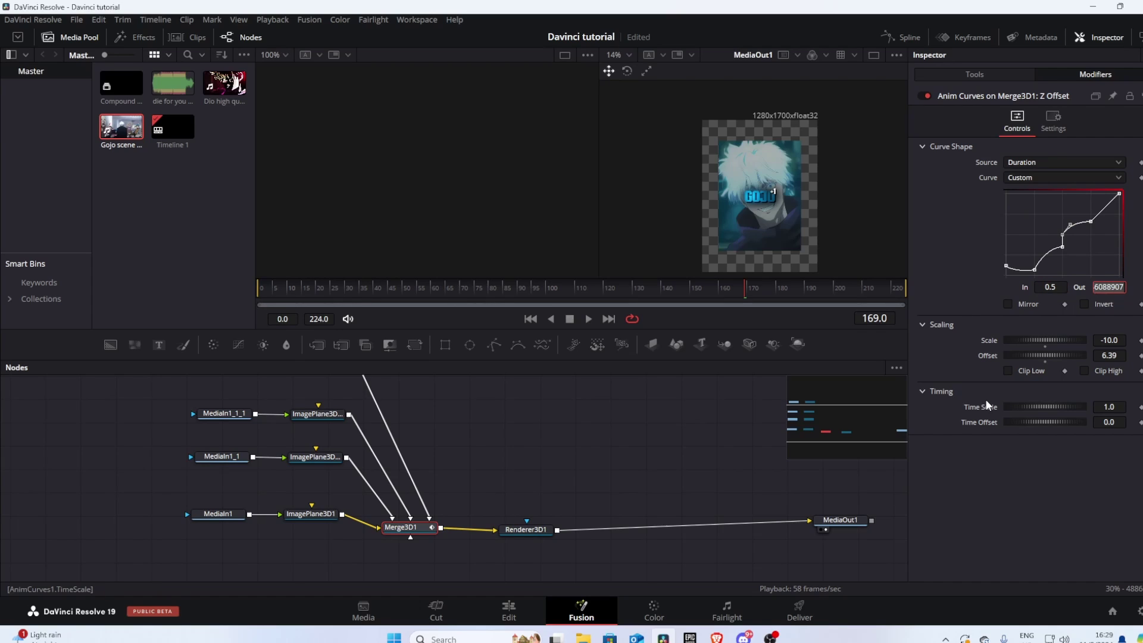
type("0.35")
key("Return")
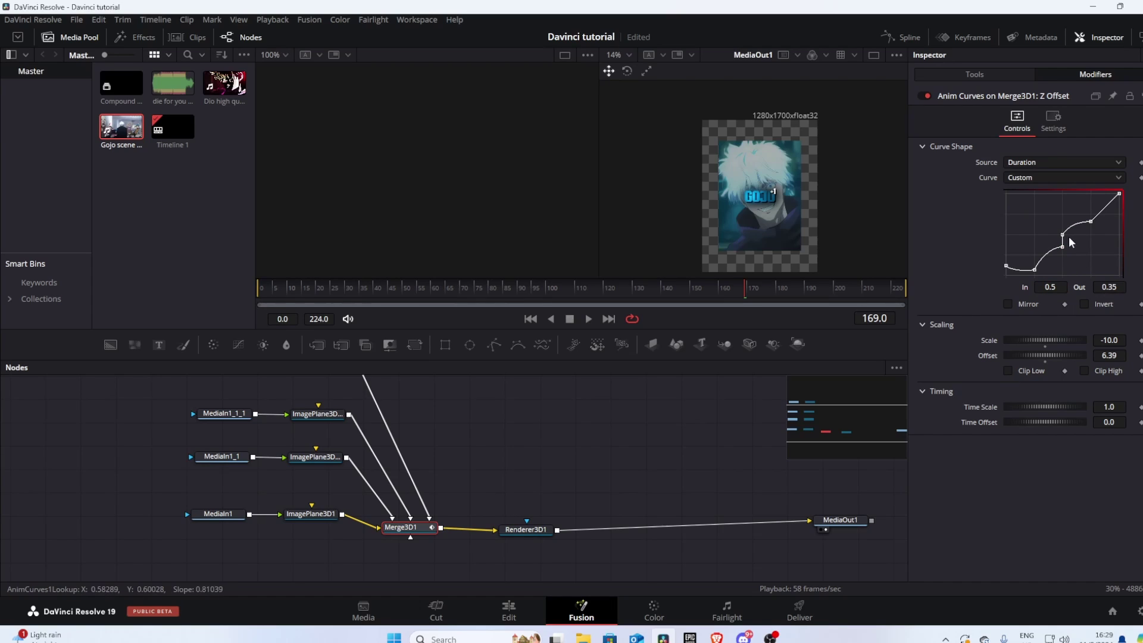
double_click(1105, 287)
type("0.35")
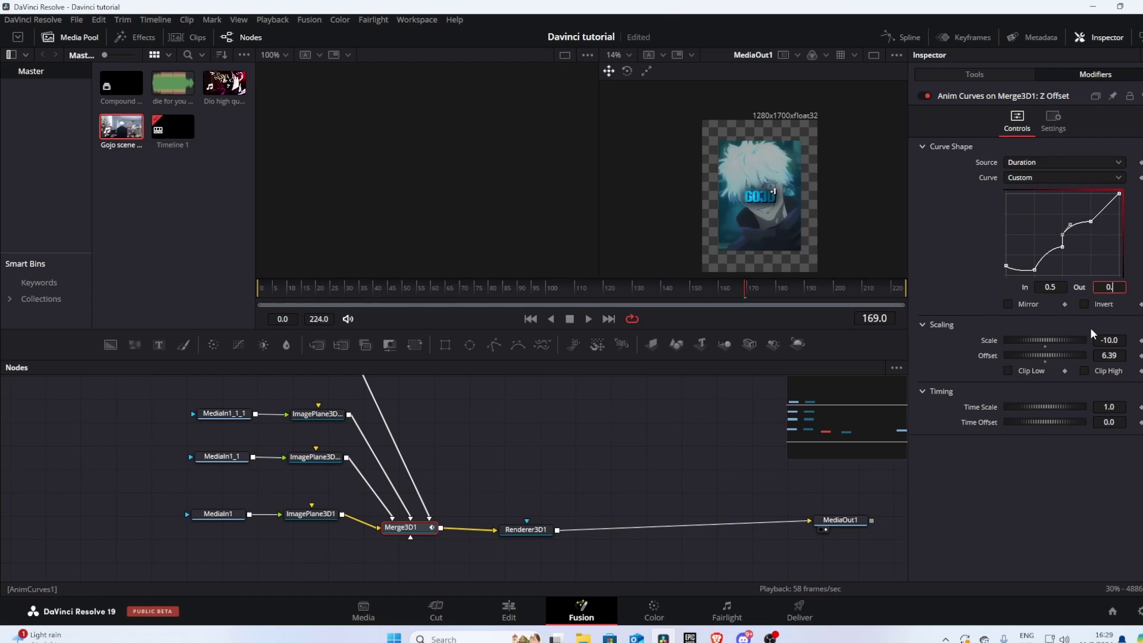
key("Tab")
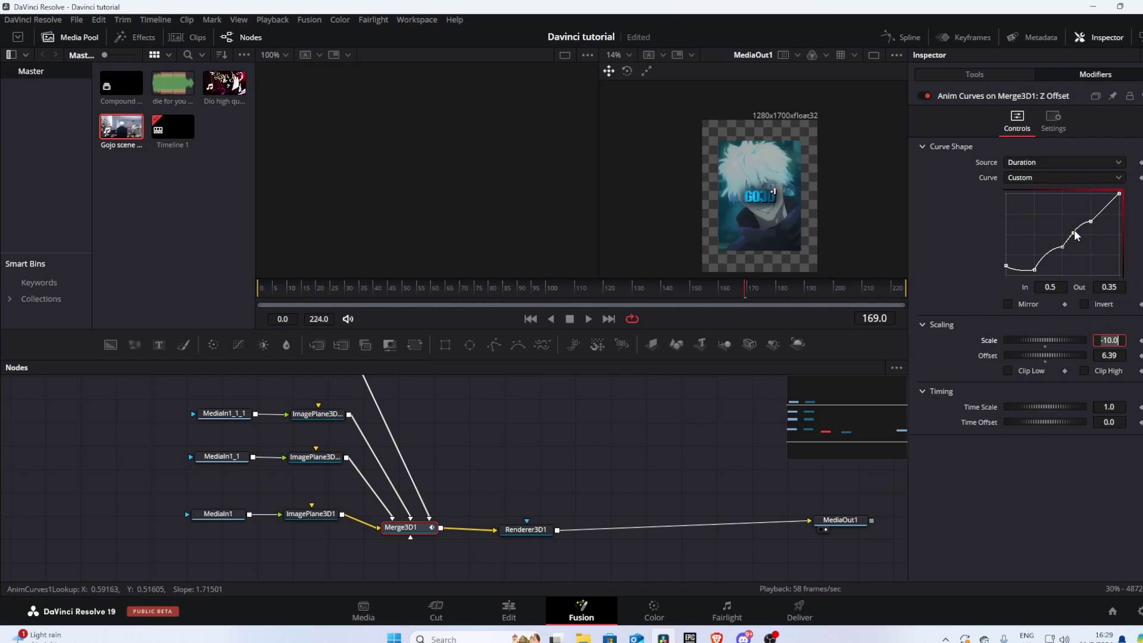
left_click_drag(1075, 233, 1107, 195)
Round the curve's last segment into an ease-out arc, setting the handle of its lower point to In 0.75 and Out 0.66
left_click(1119, 194)
left_click(1091, 221)
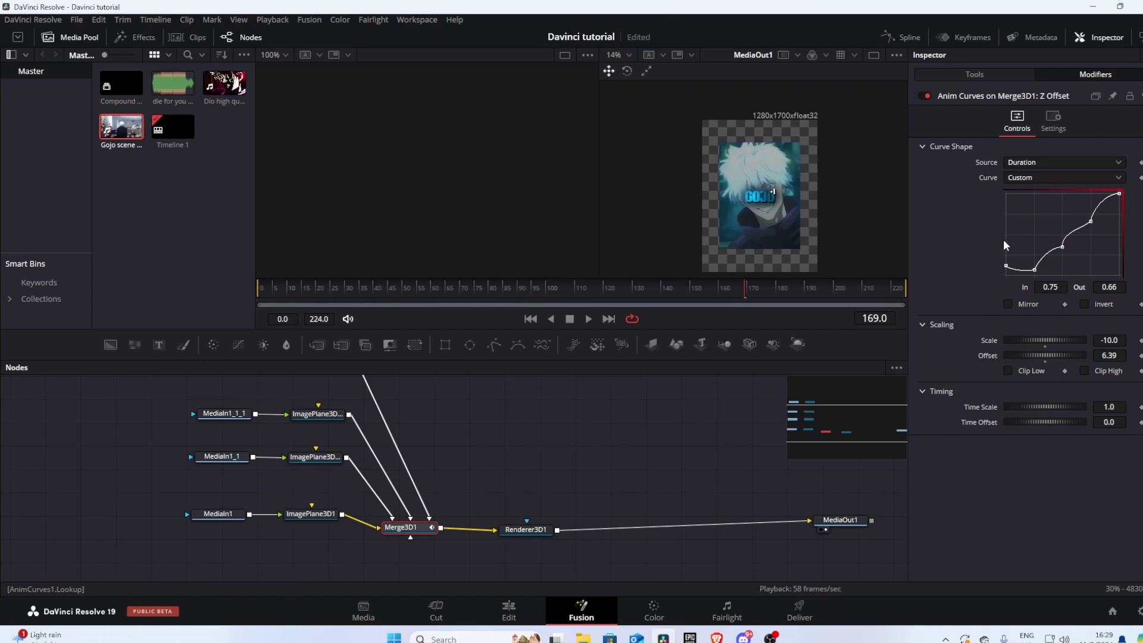
left_click(1098, 212)
type("0.75")
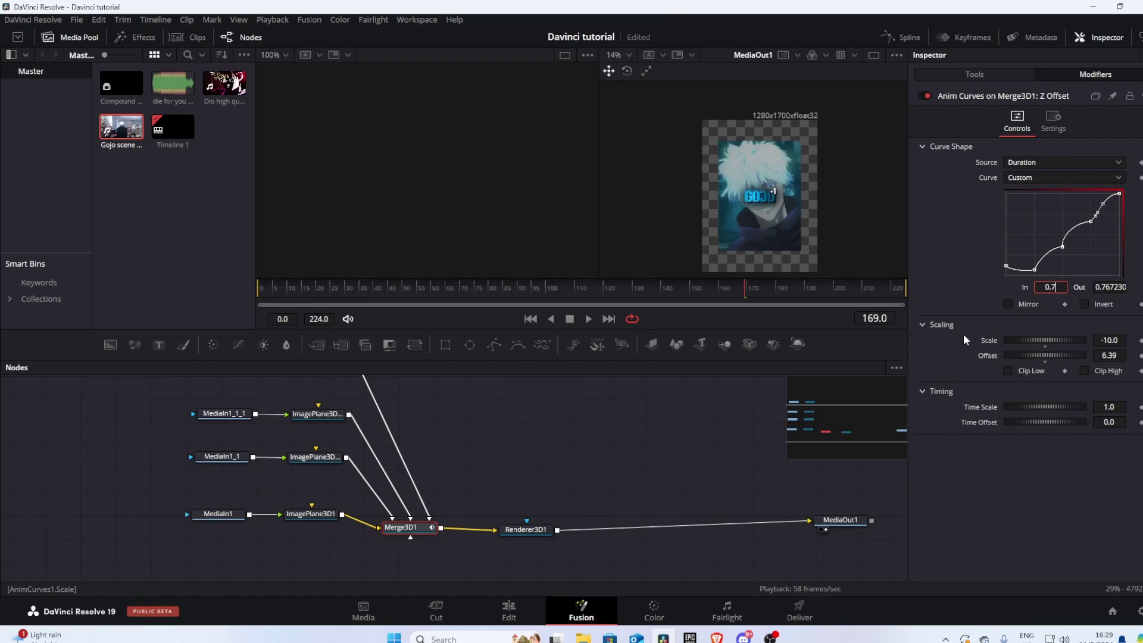
key("Tab")
type("0.66")
key("Return")
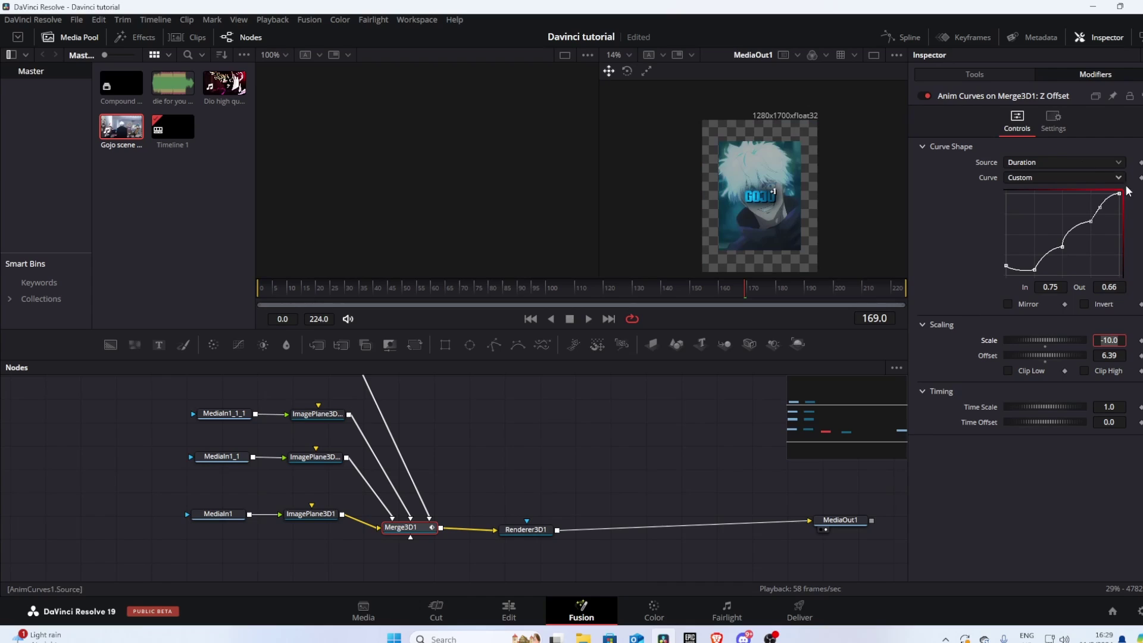
left_click_drag(1100, 209, 1091, 203)
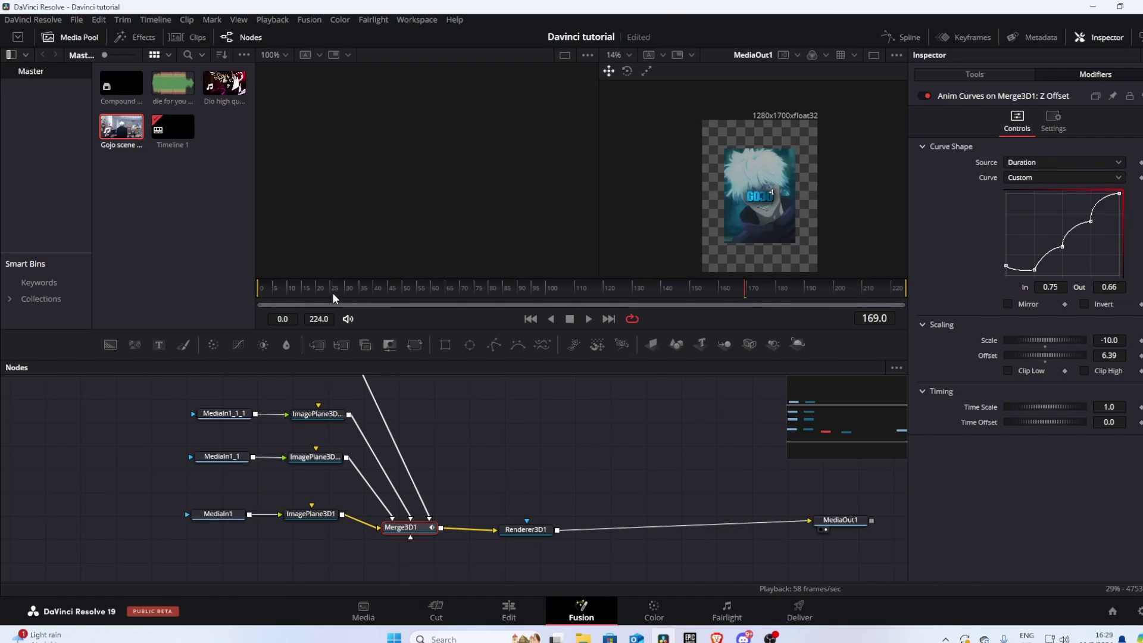
Play the composition from frame 0 and scrub through to frame 208 to check the zoom animation
key("Home")
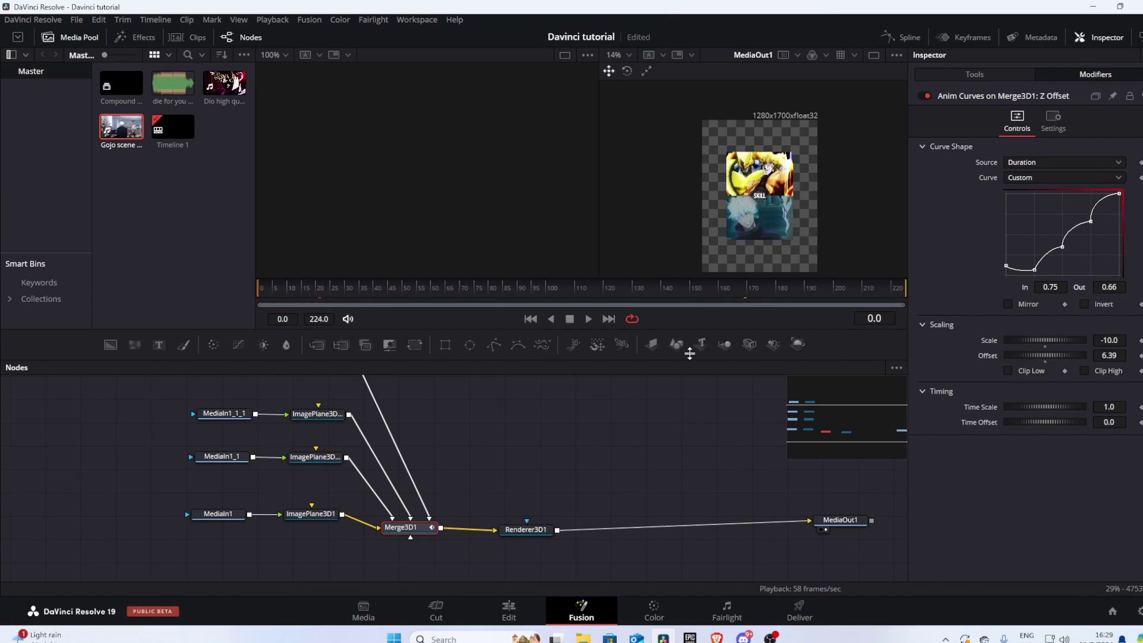
left_click(589, 319)
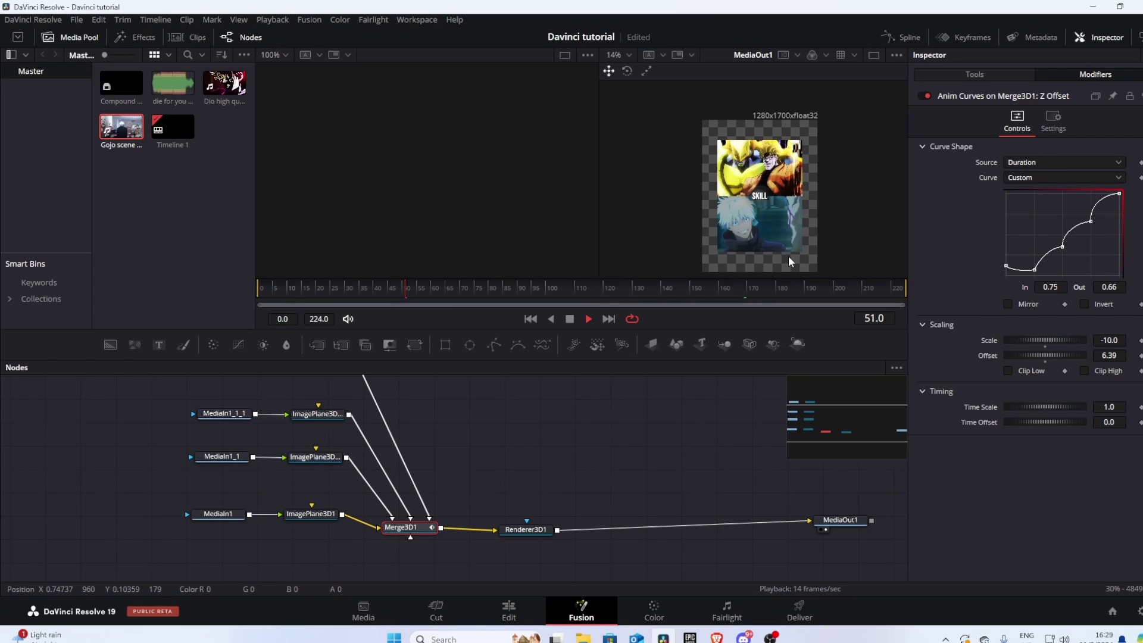
left_click(570, 320)
left_click(539, 288)
left_click_drag(539, 289, 857, 298)
Enable Motion Blur on the Renderer3D1 node, keeping the default quality of 2 and shutter angle of 180
left_click(518, 530)
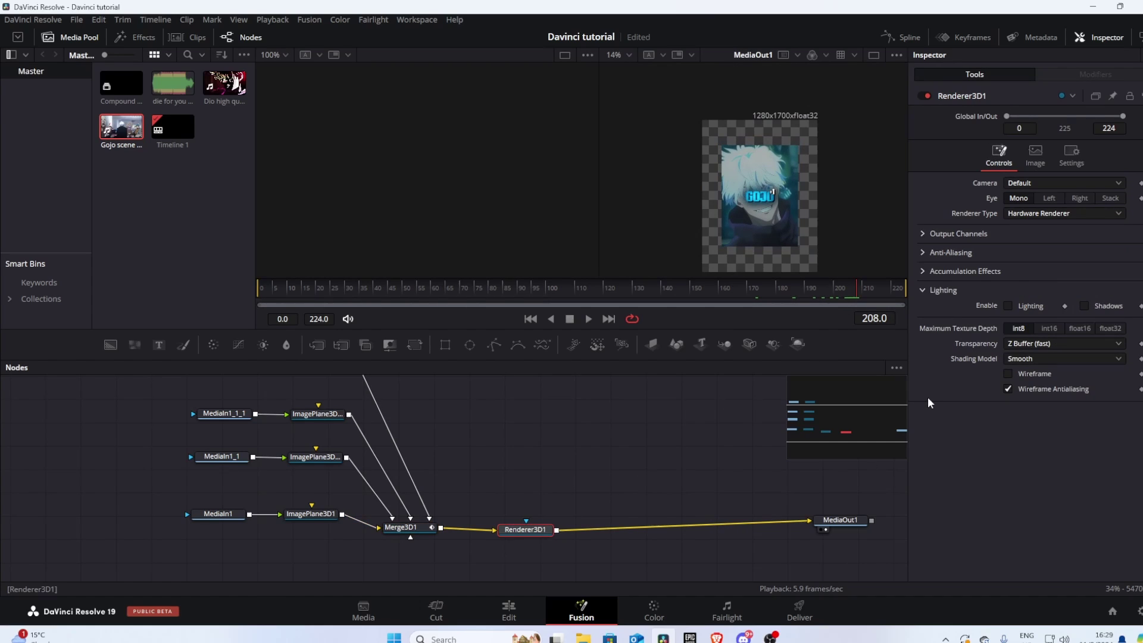
left_click(1079, 168)
left_click(1028, 234)
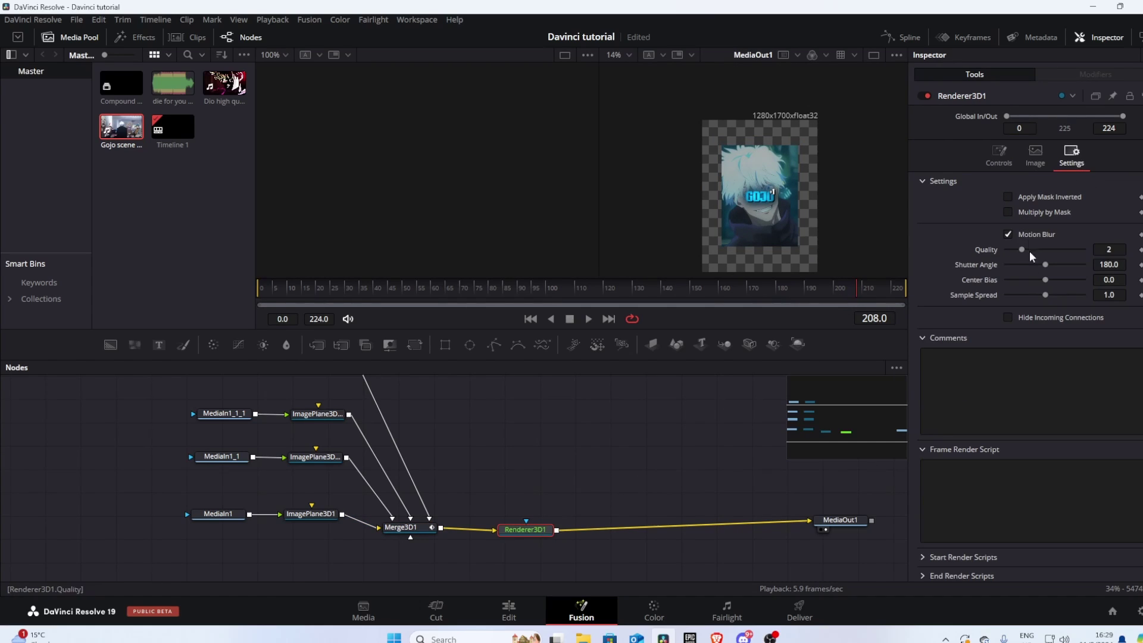
Return to the Edit page and review the end of Compound Clip 1 and the clips that follow it on the timeline
left_click(509, 611)
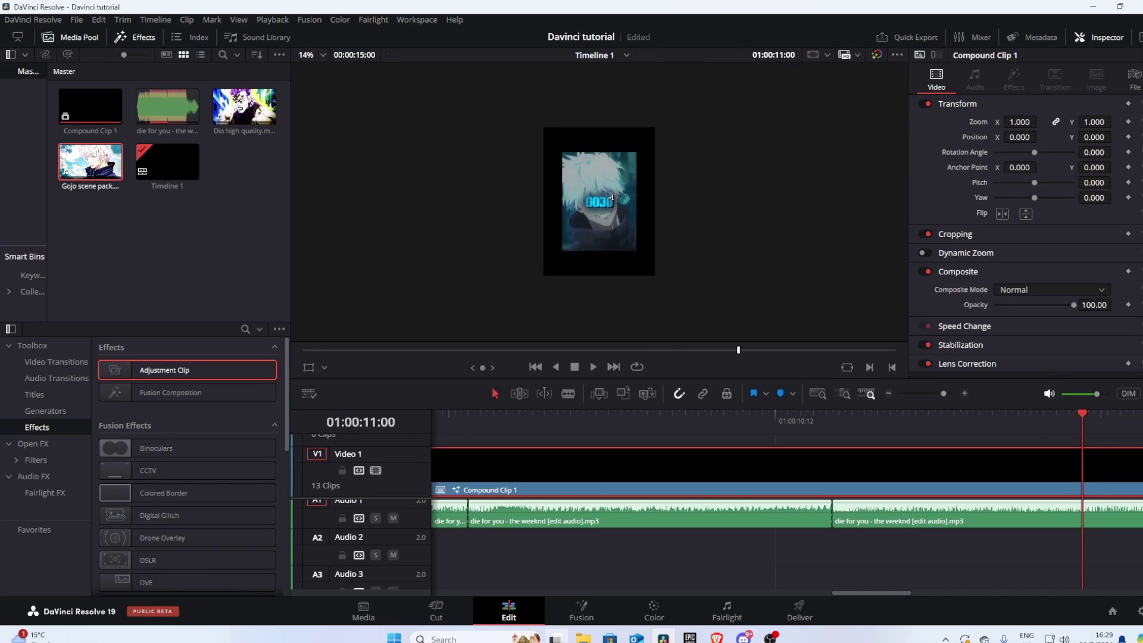
left_click_drag(516, 433, 1062, 470)
scroll(970, 564, "right", 5)
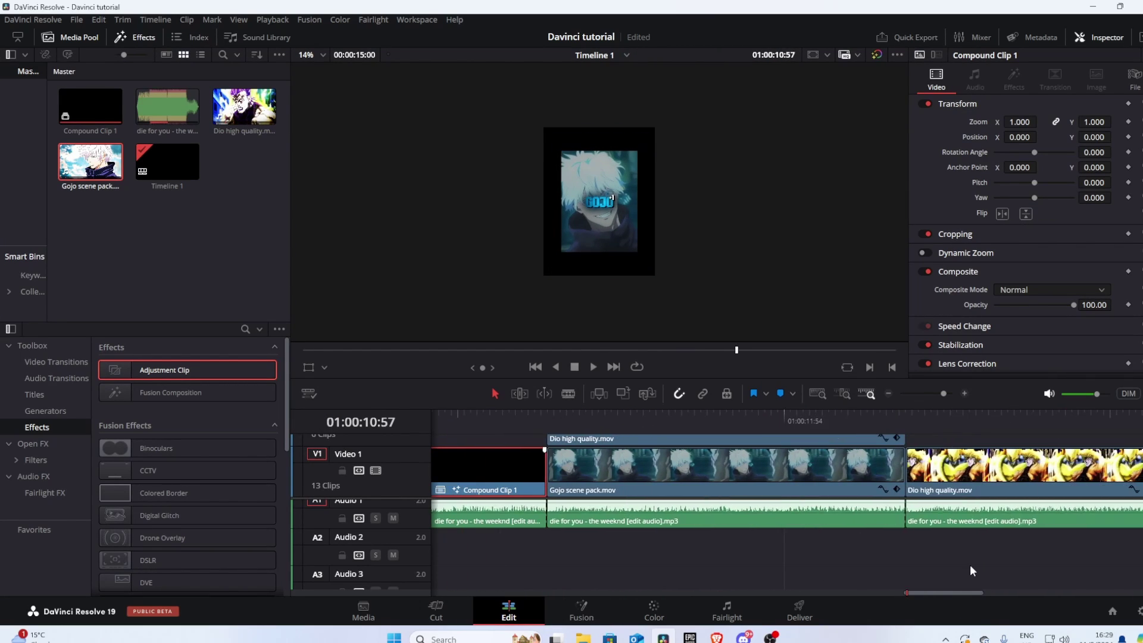
mouse_move(778, 640)
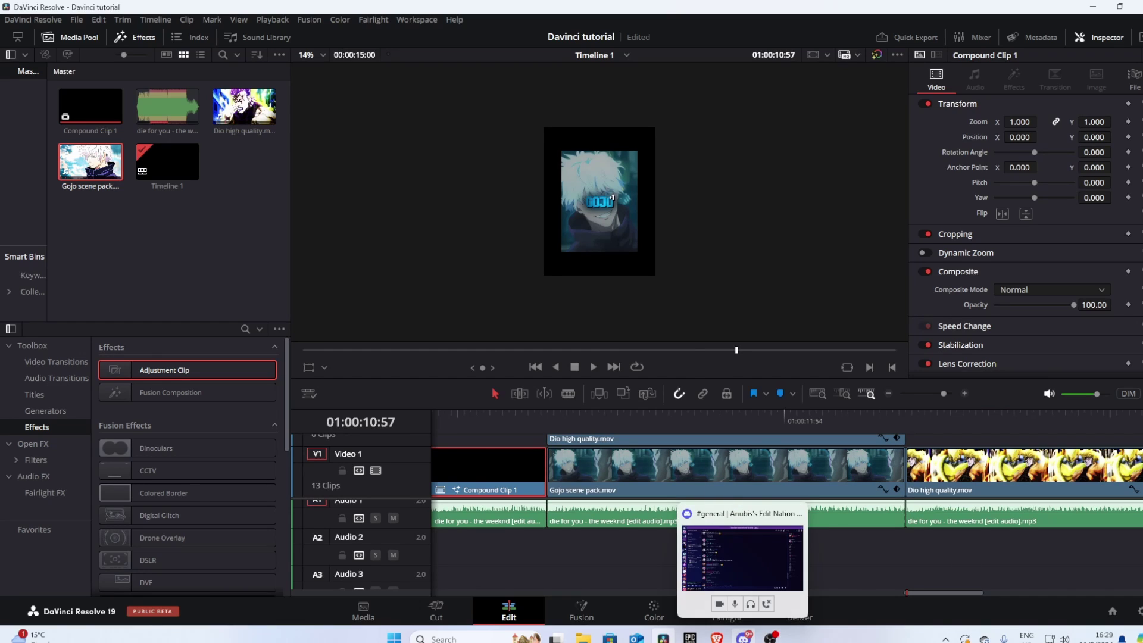